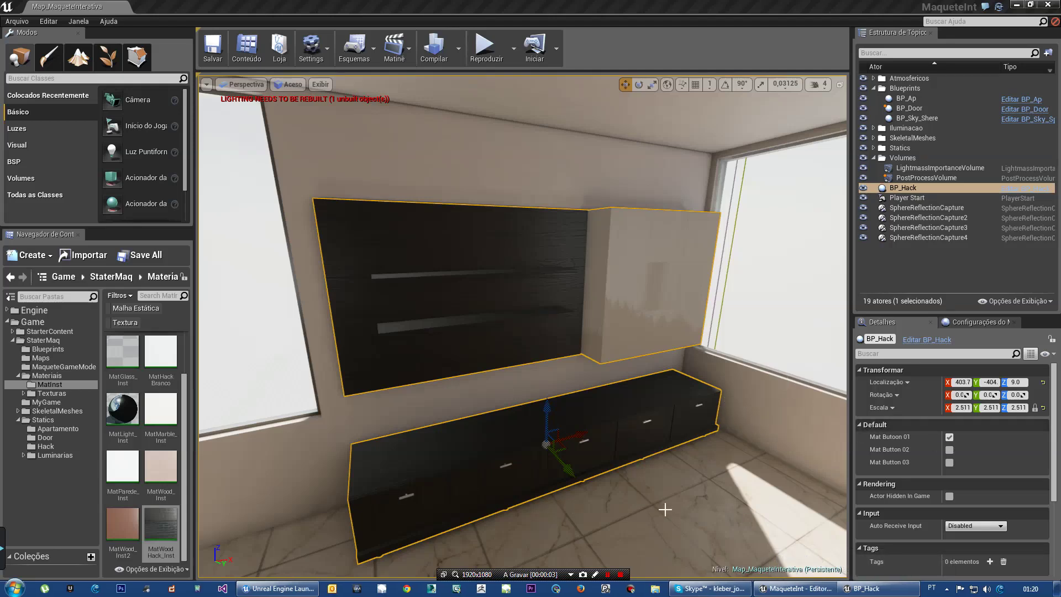
- Fly the view closer to the cabinet, widen the material thumbnails, and start Play In Editor
drag(665, 509, 652, 480)
drag(102, 342, 86, 342)
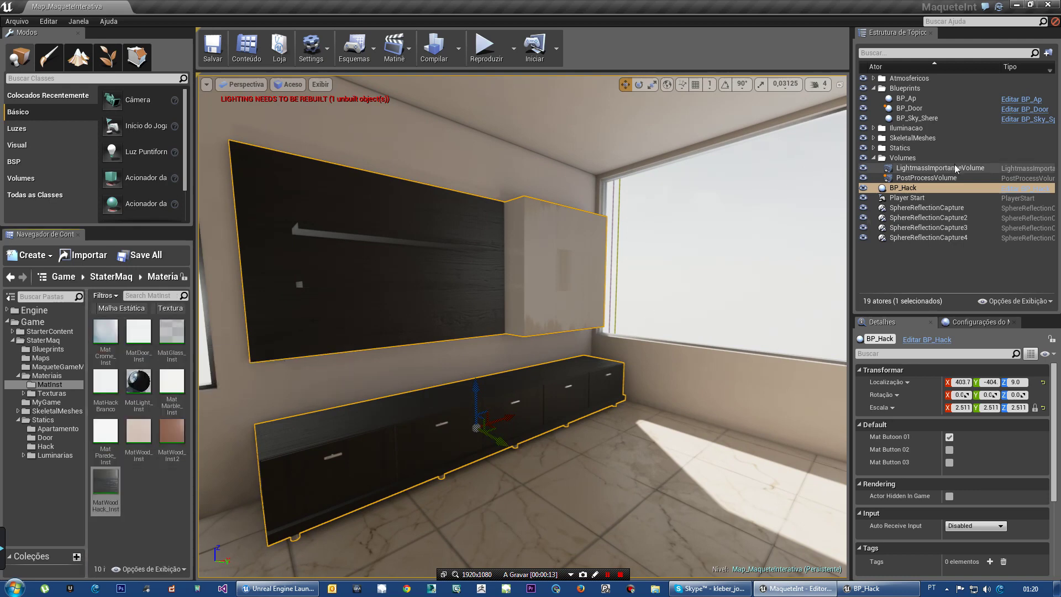
click(485, 47)
- Take control of the game view and walk up to the shelf wall, then back
click(522, 433)
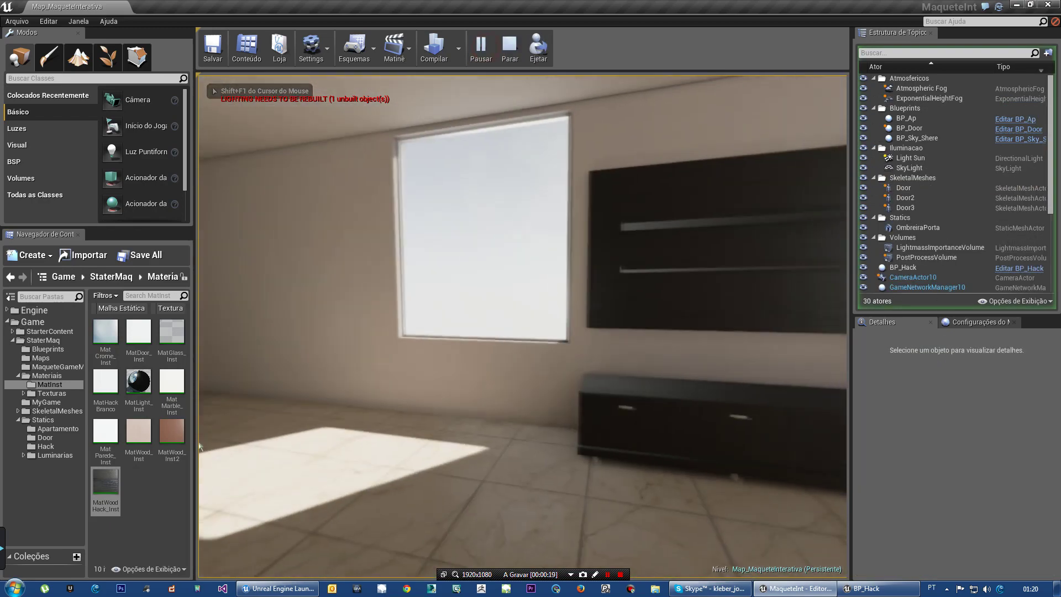
key(w)
key(s)
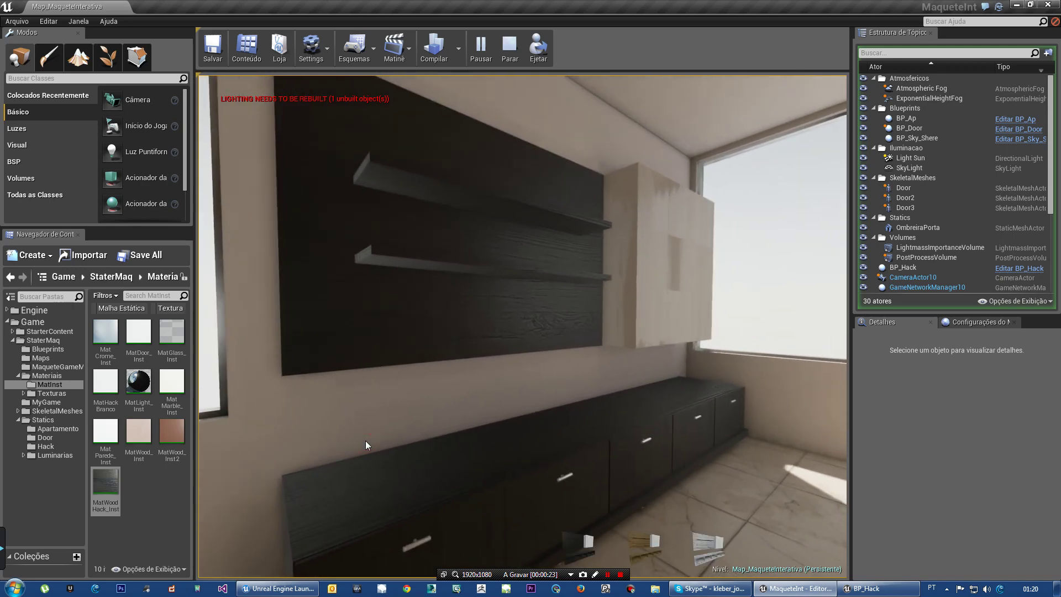
- Click the cabinet repeatedly to trigger its interaction, turn toward the window, and stop playing
click(366, 445)
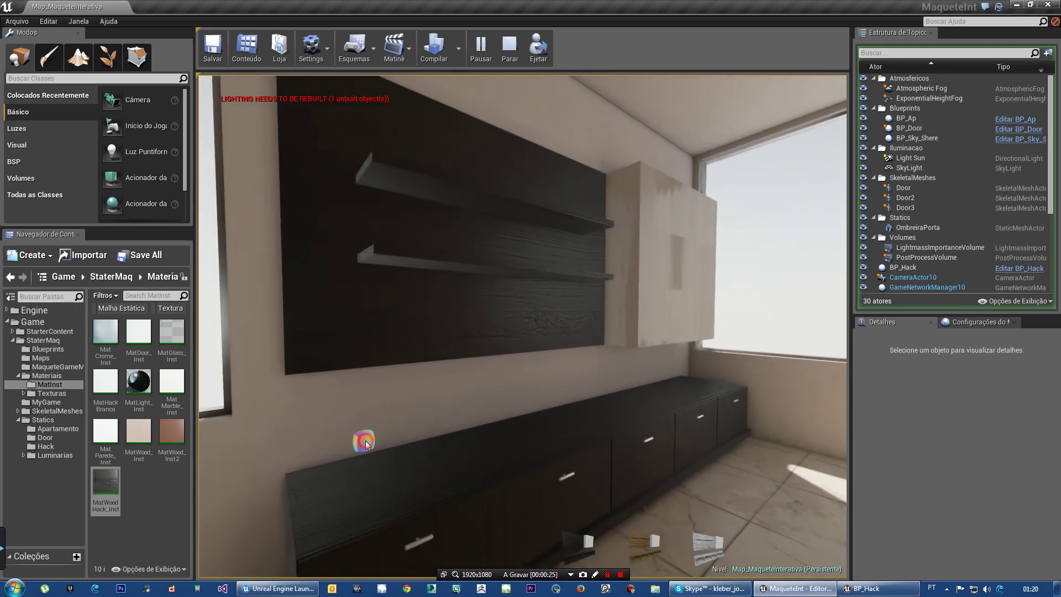
click(366, 444)
click(366, 444)
click(366, 444)
click(366, 444)
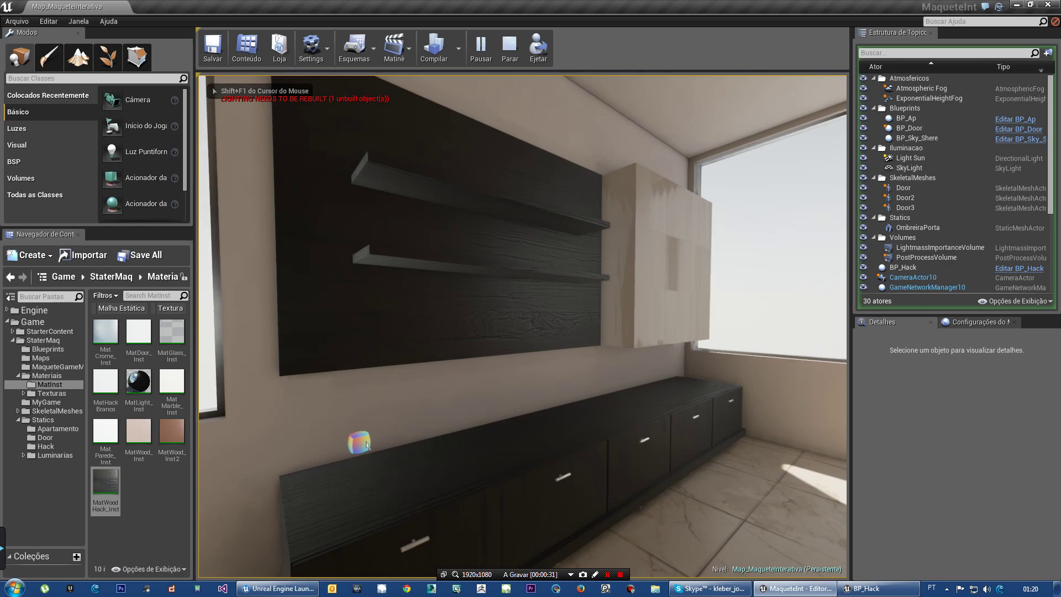
drag(366, 444, 405, 454)
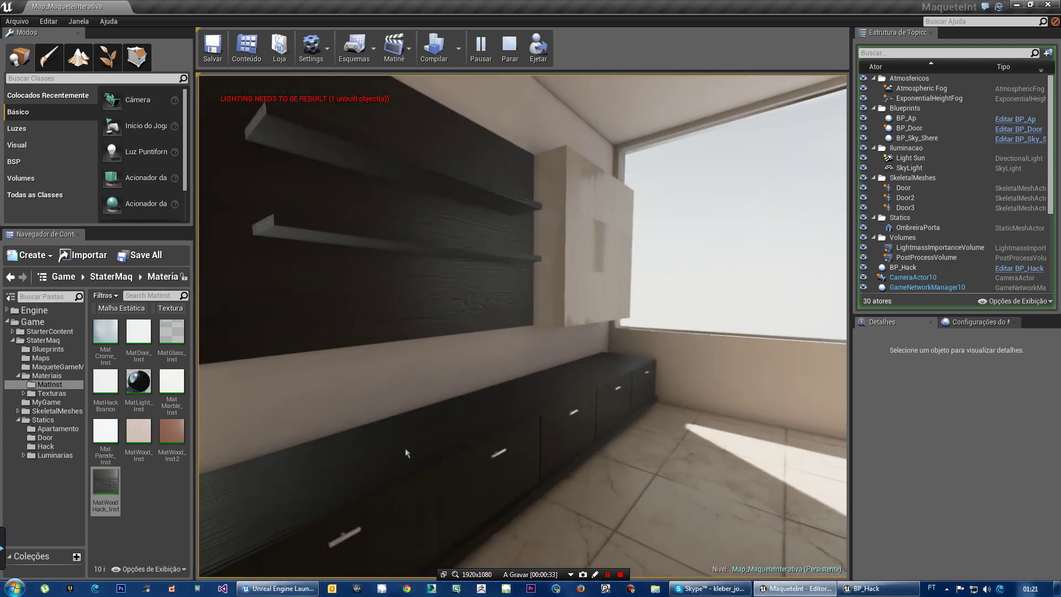
key(Escape)
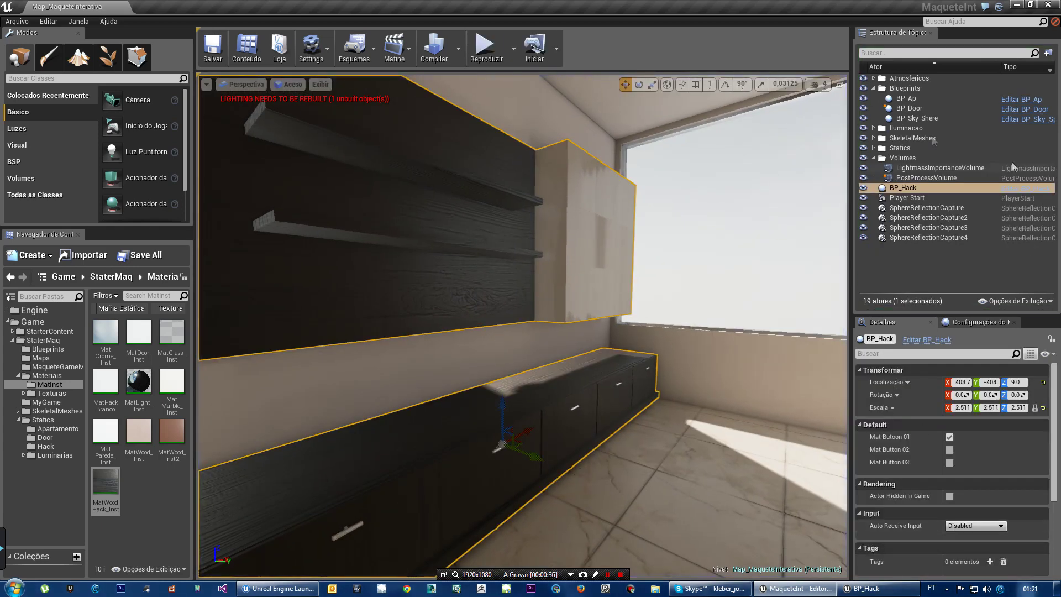
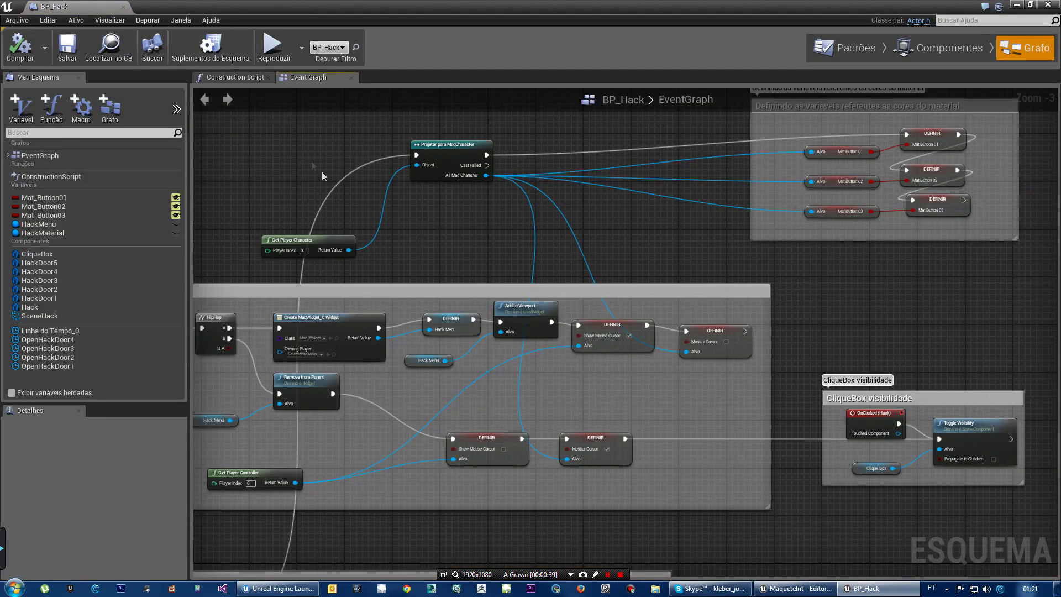
- Delete the Toggle Visibility node and its exec wire from the CliqueBox visibilidade group
right_drag(697, 254, 439, 94)
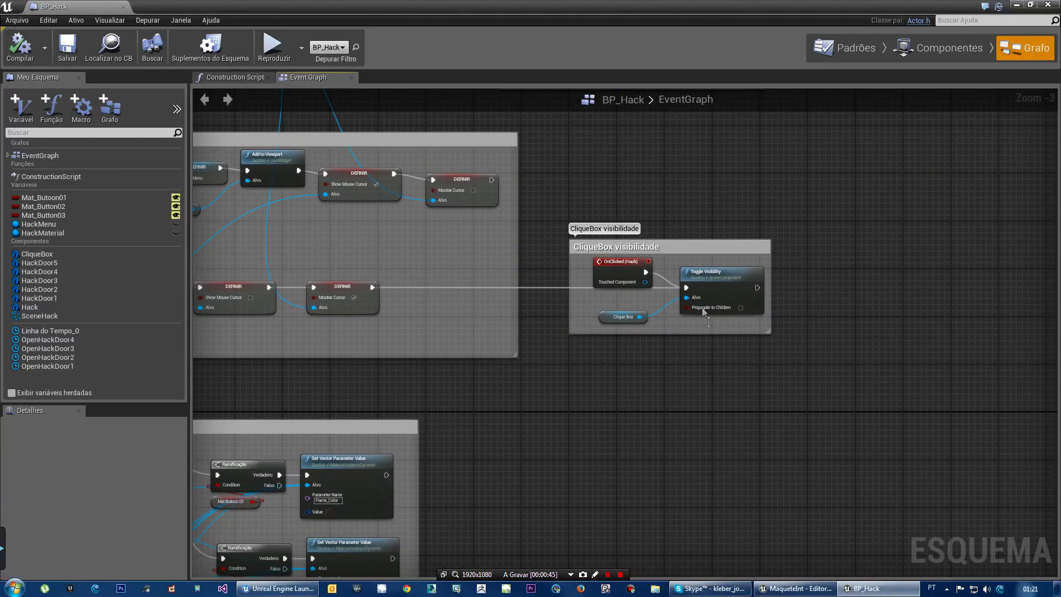
alt+click(370, 288)
click(693, 288)
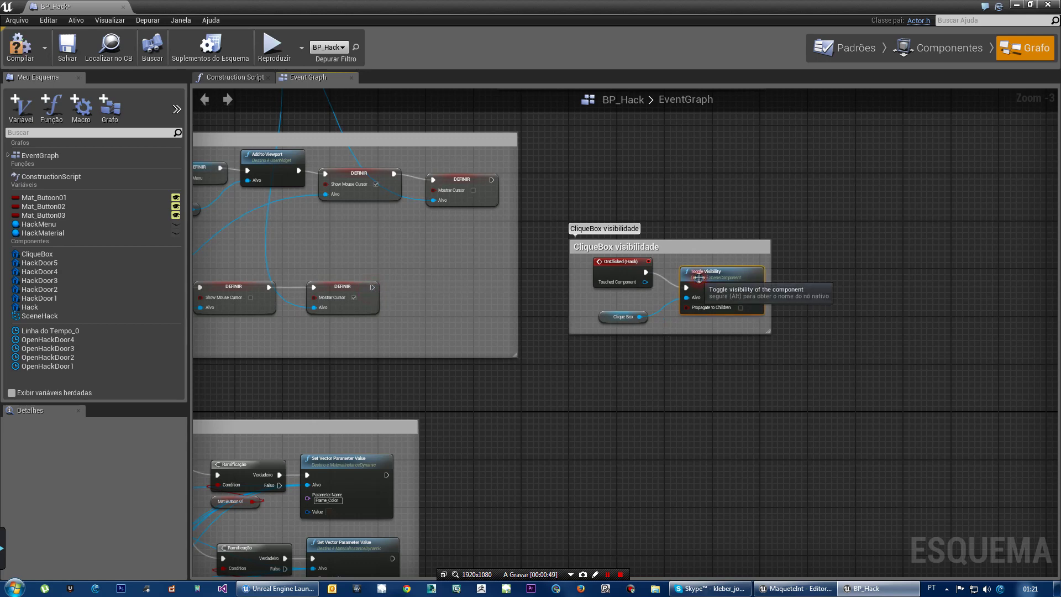
key(Delete)
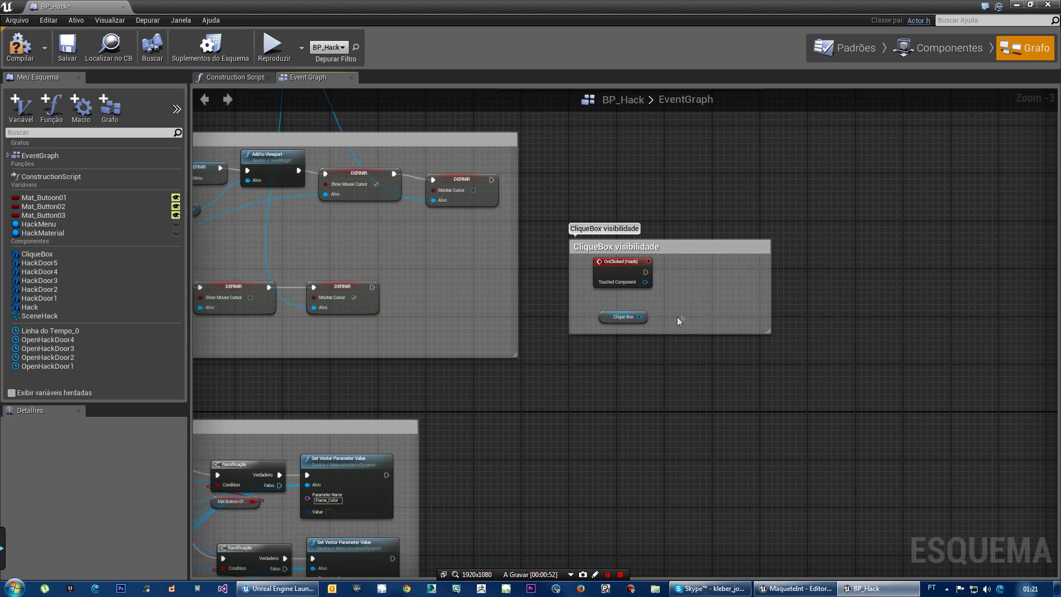
- Add a Set Visibility node targeting Clique Box inside the group, with New Visibility ticked
drag(639, 316, 669, 303)
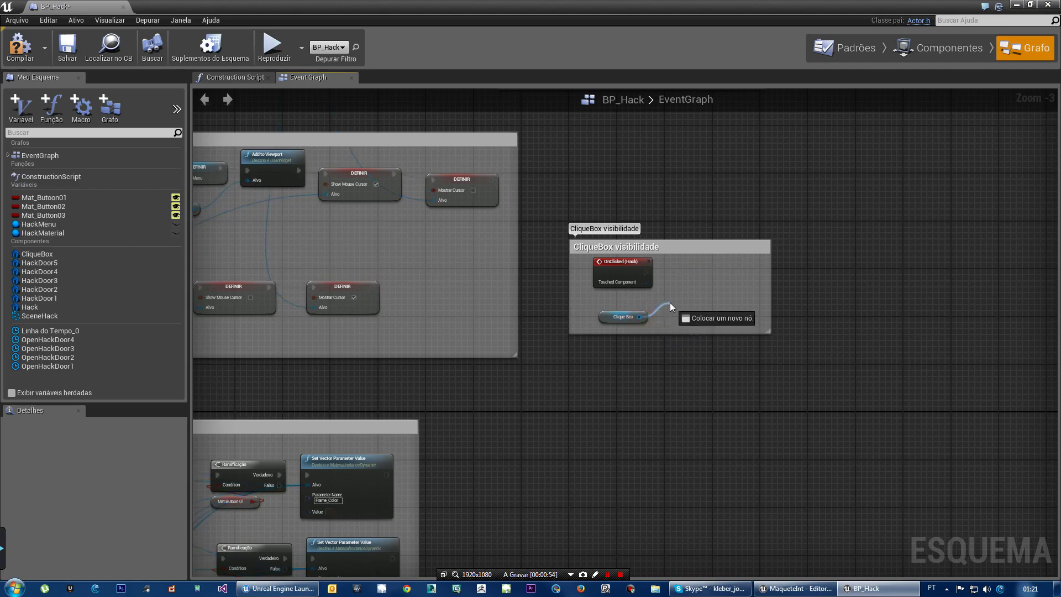
text(set )
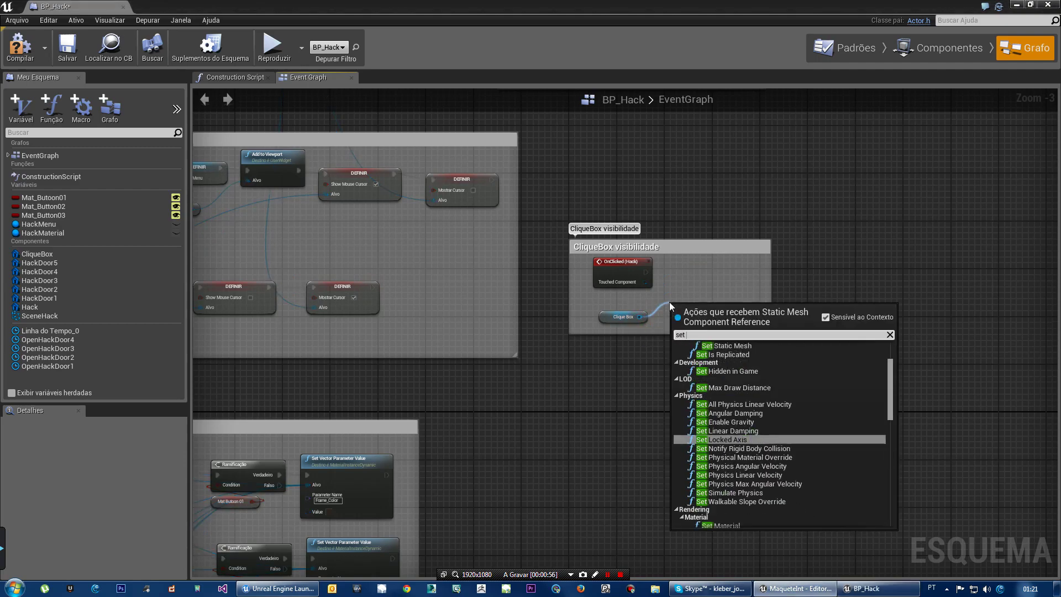
text(vi)
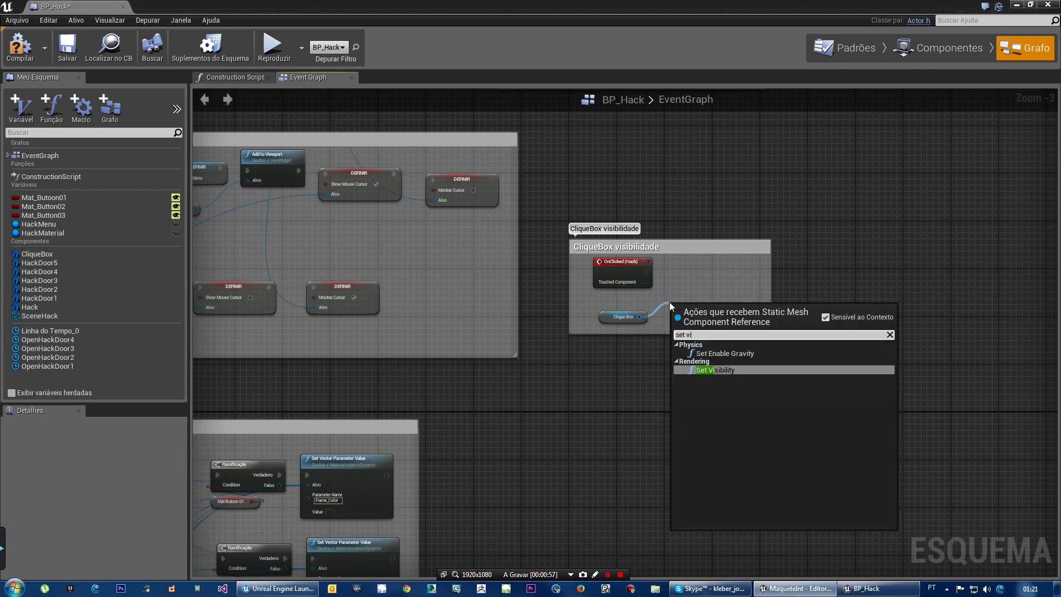
click(730, 370)
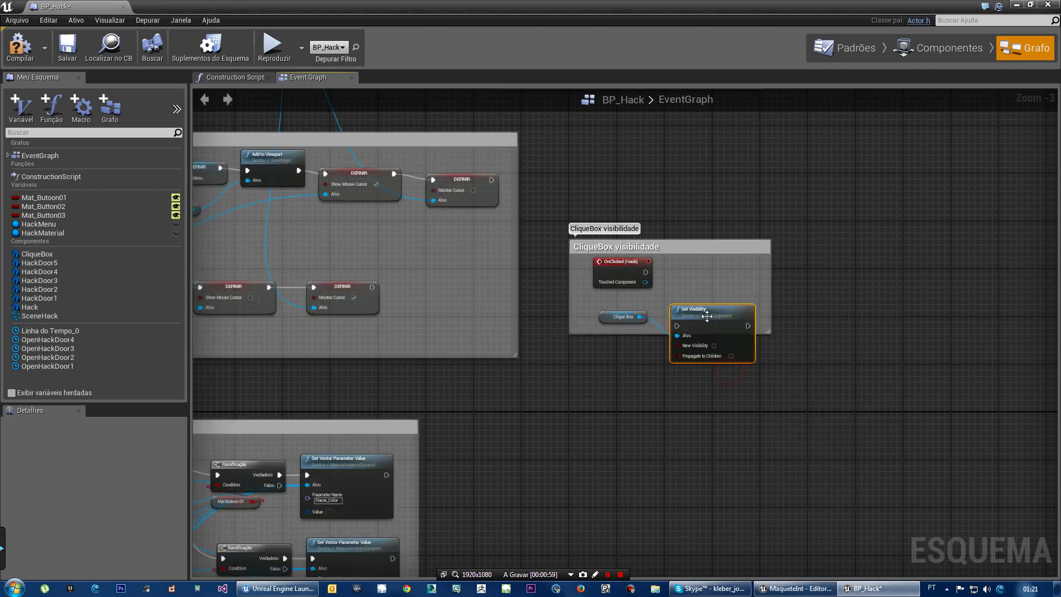
mouse_move(699, 306)
mouse_down()
mouse_move(700, 260)
mouse_move(645, 272)
mouse_up()
click(719, 298)
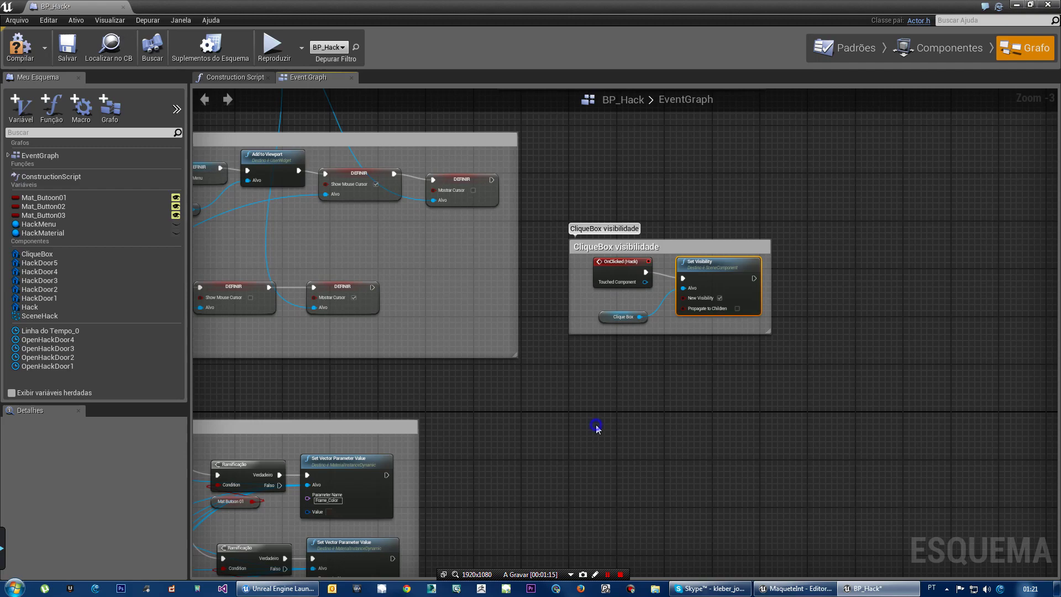
right_drag(597, 428, 725, 418)
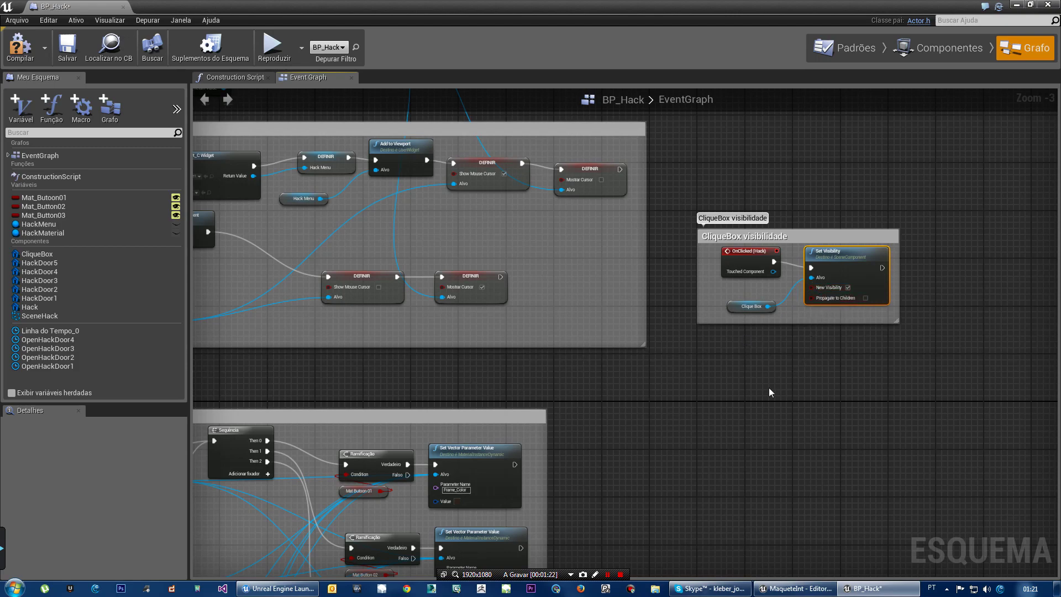
- Stretch the comment upward, raise OnClicked (Hack), and pull actions from New Visibility's pin
right_drag(772, 392, 859, 426)
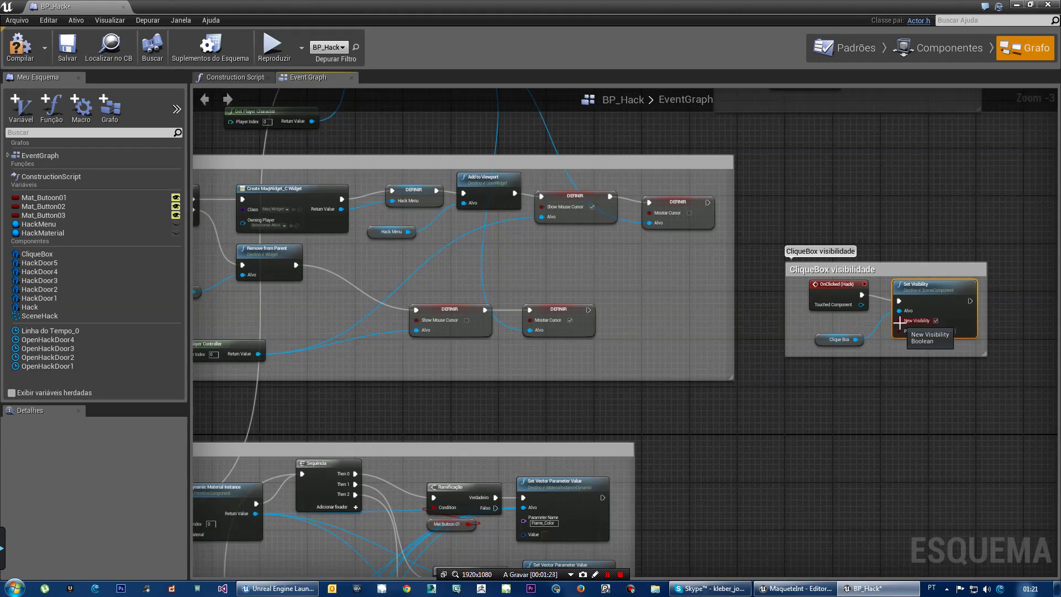
drag(873, 263, 863, 203)
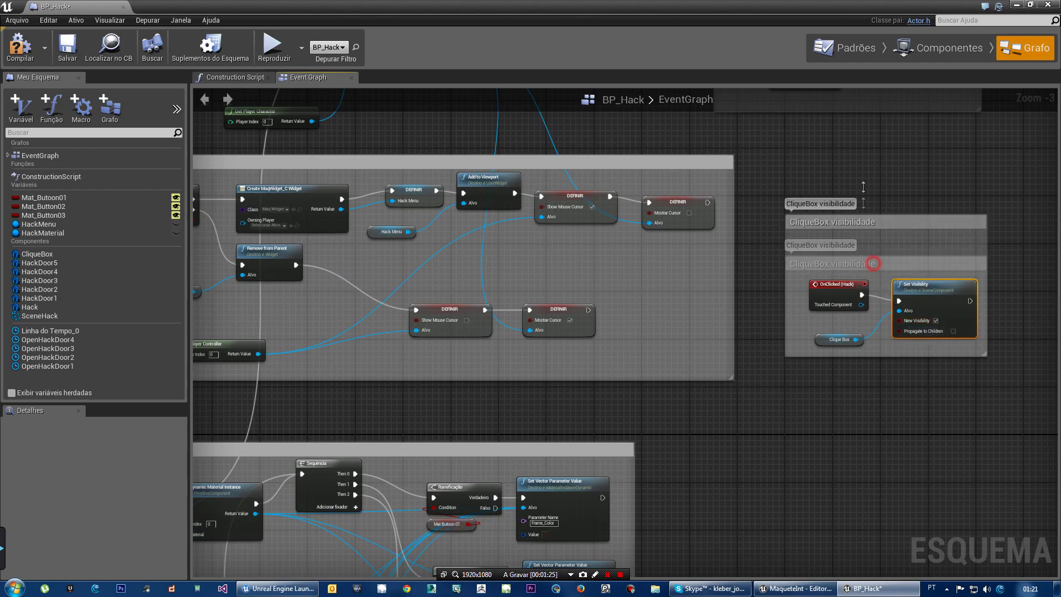
drag(837, 284, 826, 219)
drag(901, 321, 827, 285)
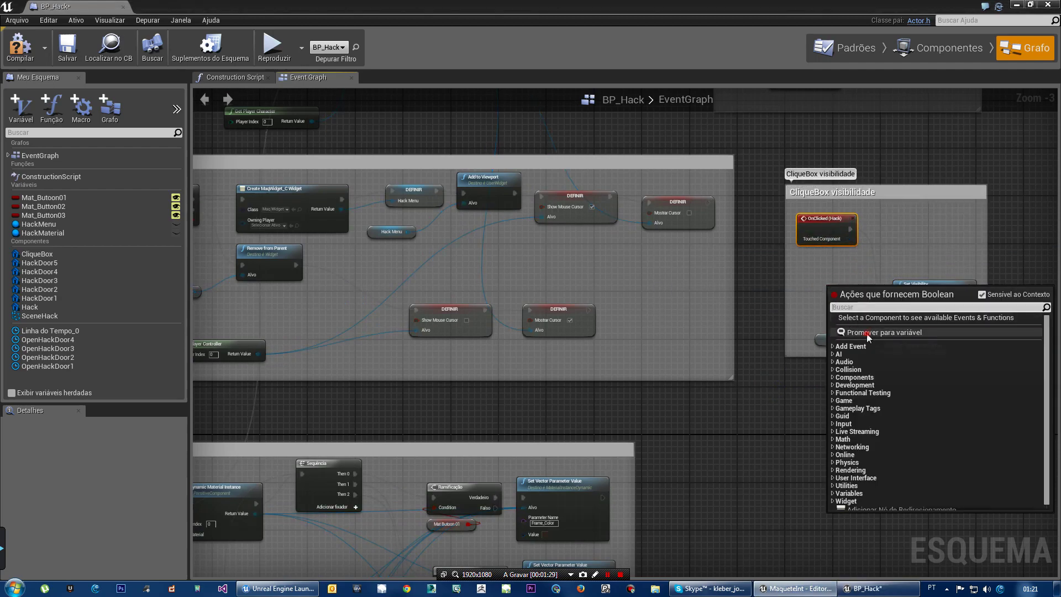
- Promote New Visibility to a Boolean variable named BoxClickVisibility and compile BP_Hack
click(867, 333)
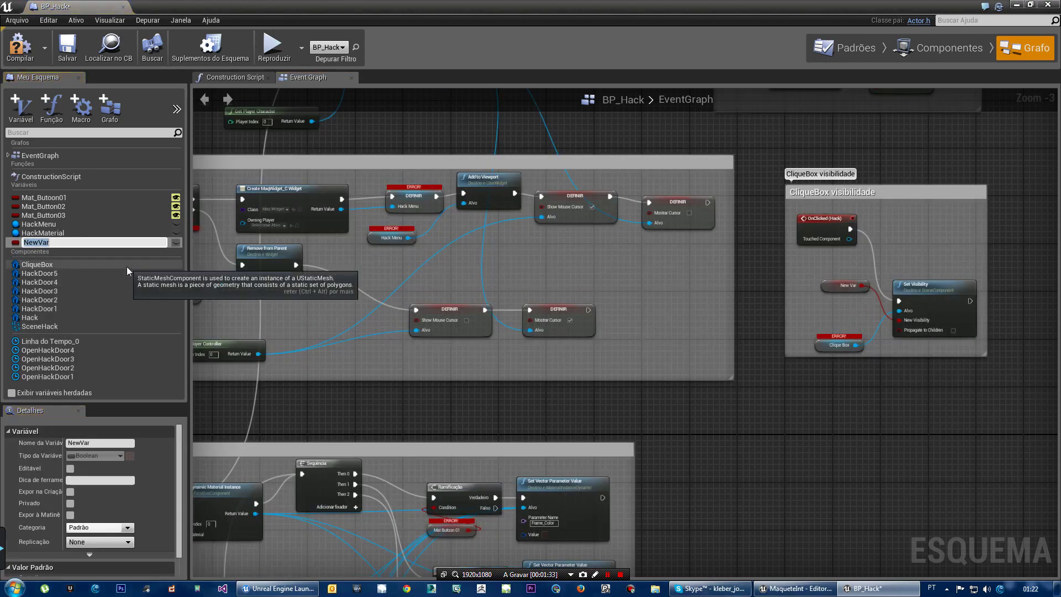
text(Bo)
key(BackSpace)
key(BackSpace)
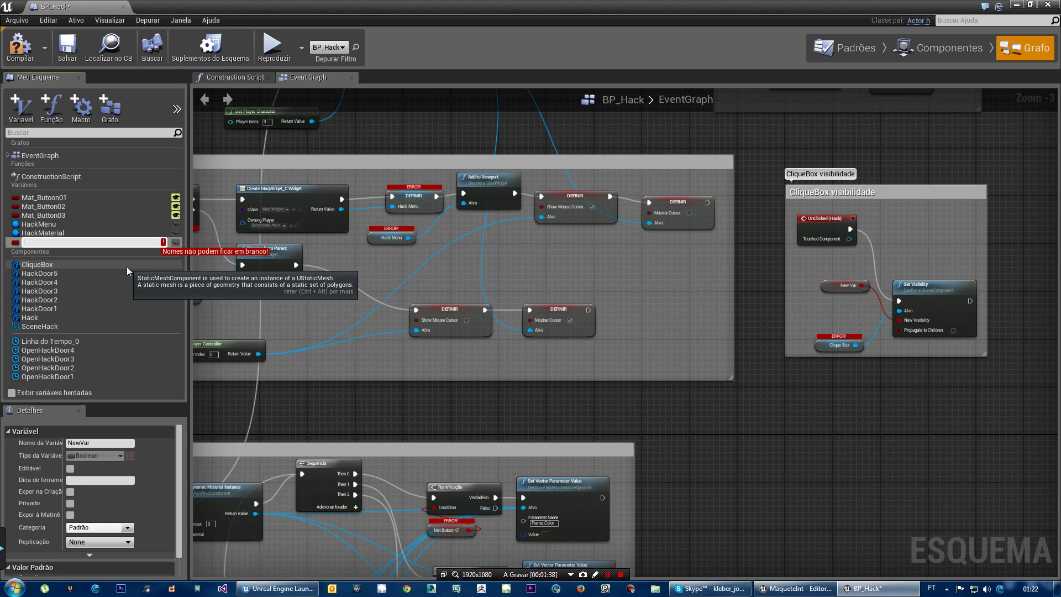
text(Bo)
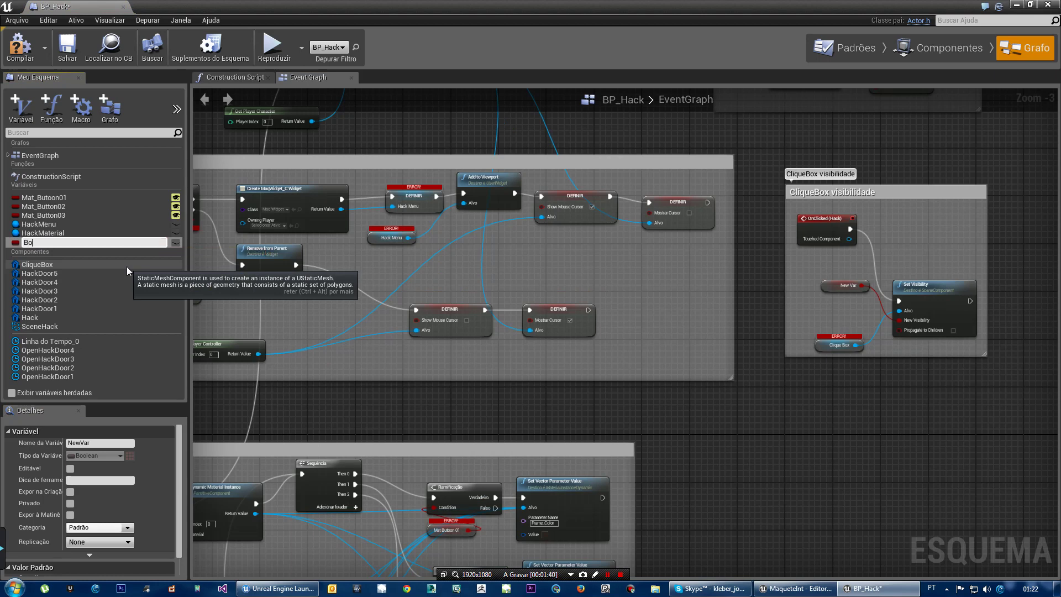
text(xCli)
text(ck)
text(Visibility)
key(Return)
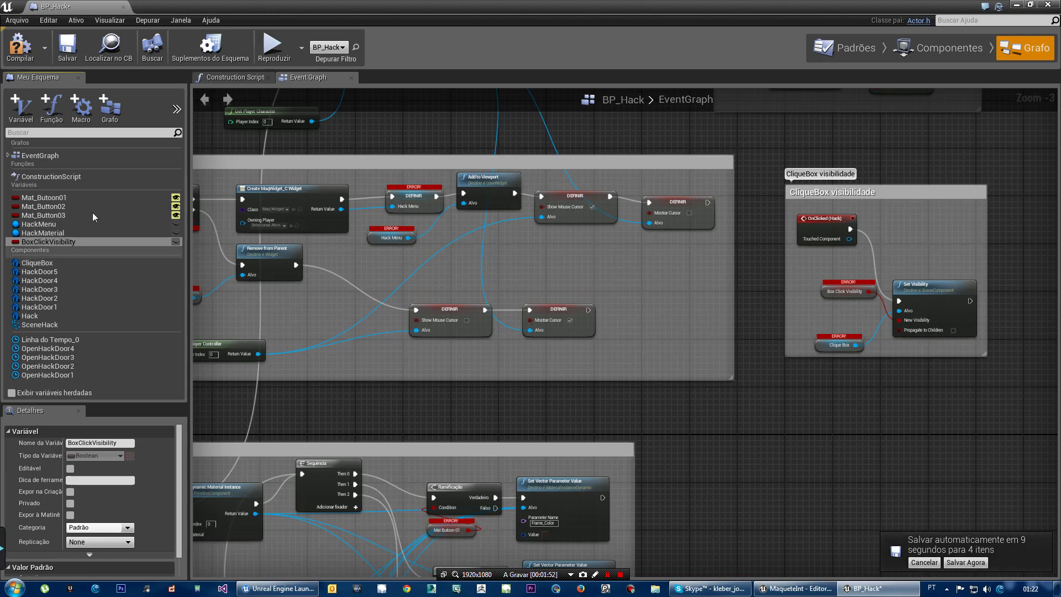
key(F7)
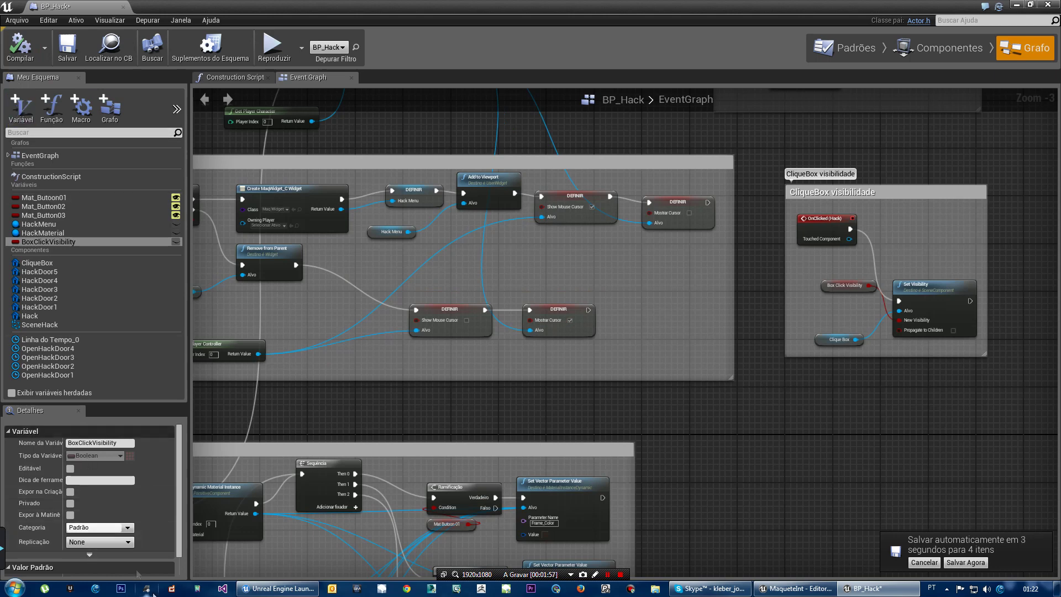
scroll(89, 511, down, 1)
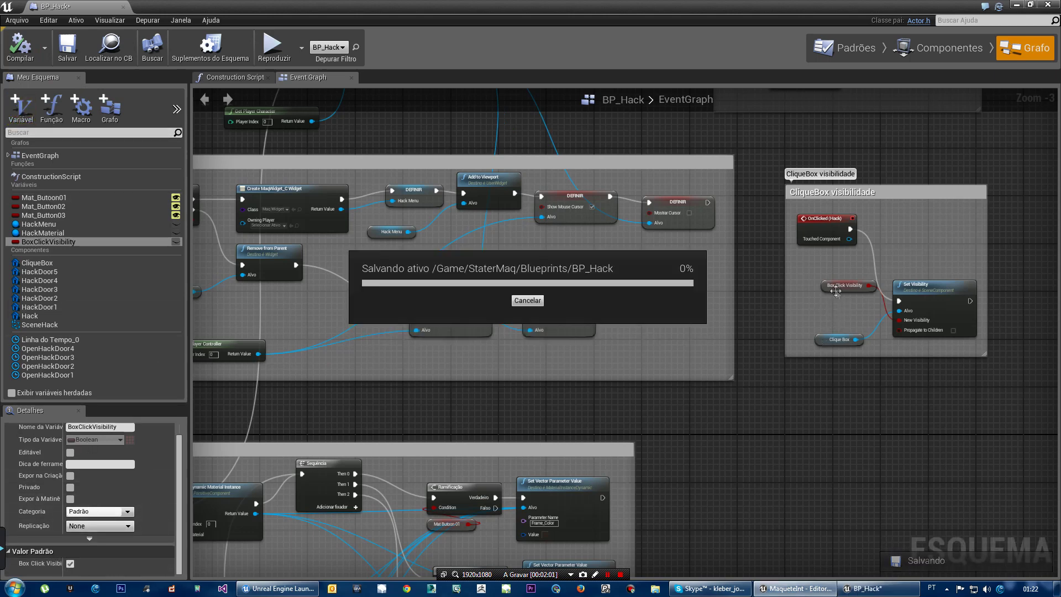
- Nudge the Box Click Visibility getter and OnClicked (Hack) node slightly lower
drag(841, 292, 837, 304)
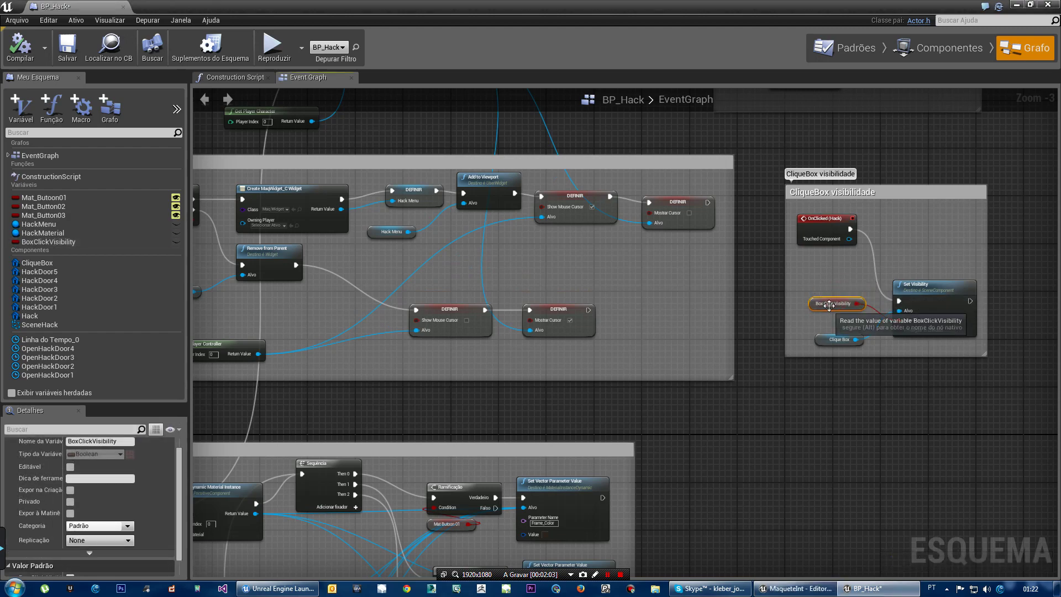
drag(829, 249, 829, 261)
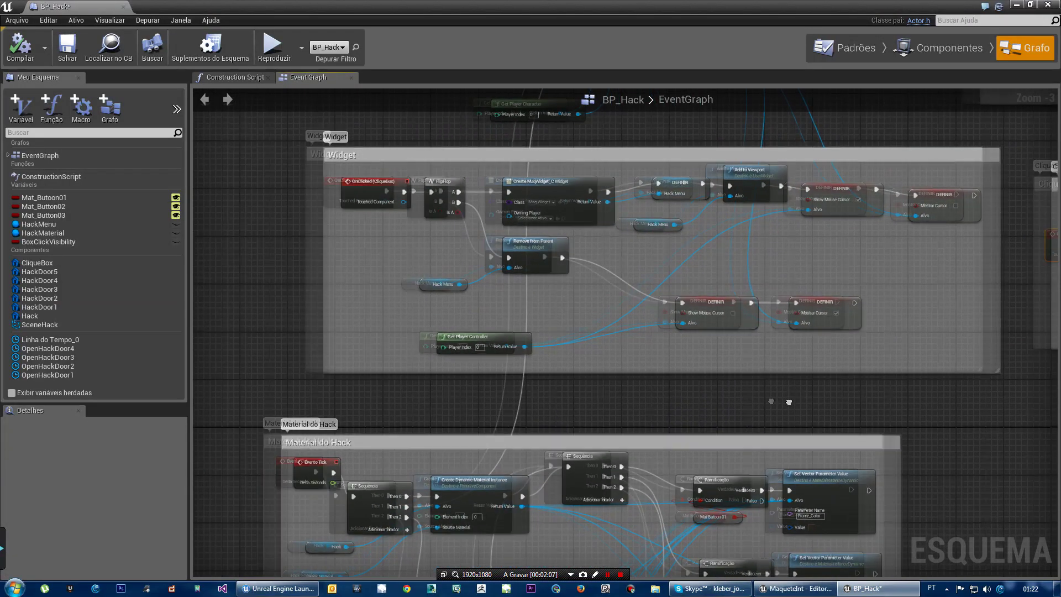
mouse_move(582, 414)
right_down()
mouse_move(789, 403)
mouse_move(553, 412)
mouse_move(566, 414)
right_up()
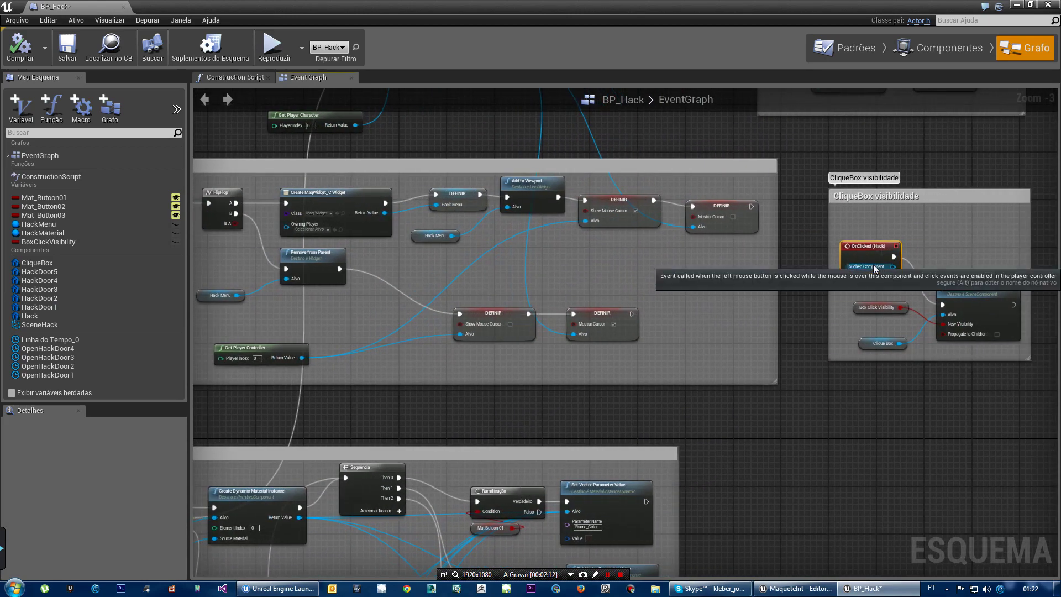
- Try widening the Widget group, then move the Portas comment group to the left
right_drag(545, 414, 818, 408)
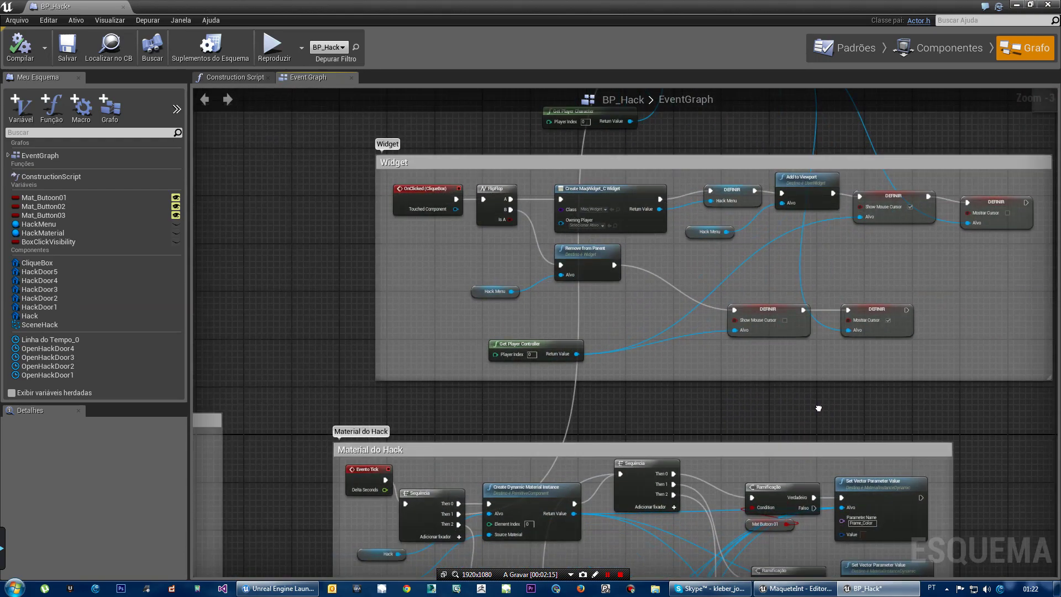
right_drag(308, 319, 497, 281)
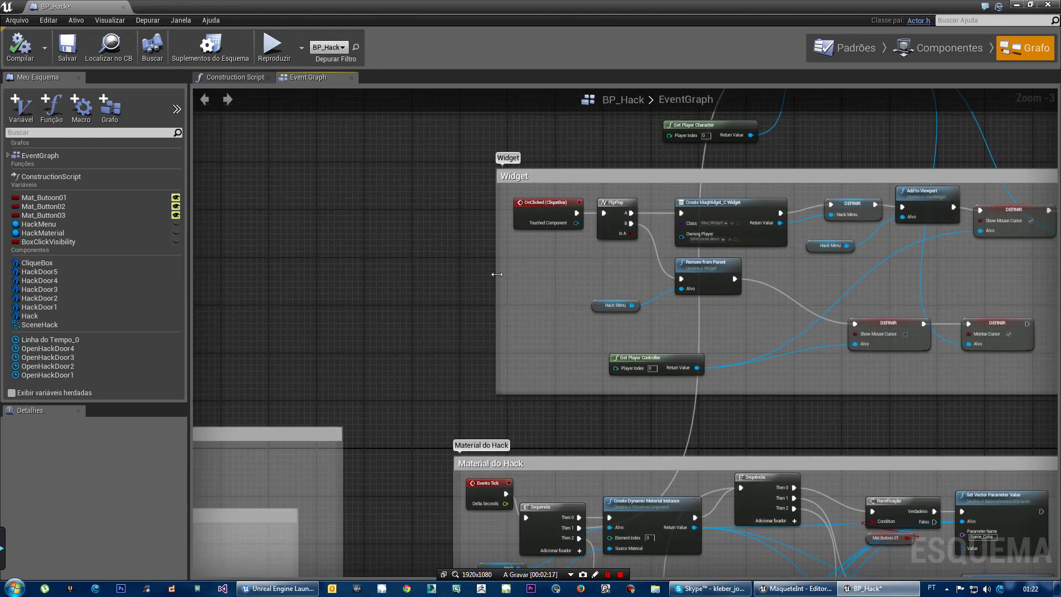
drag(497, 274, 377, 278)
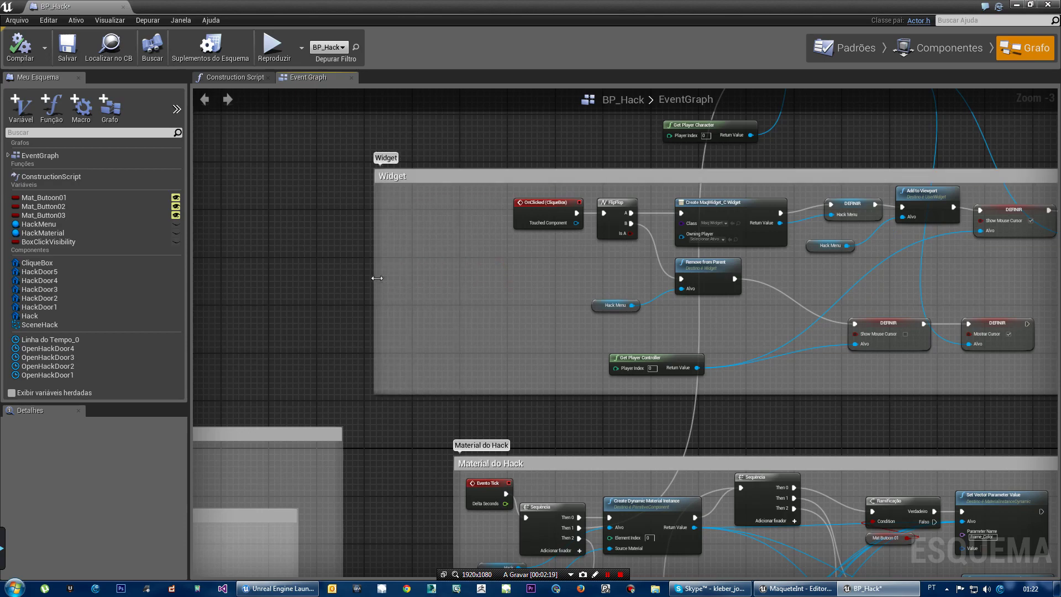
drag(377, 278, 495, 275)
right_drag(430, 324, 452, 101)
scroll(417, 298, down, 3)
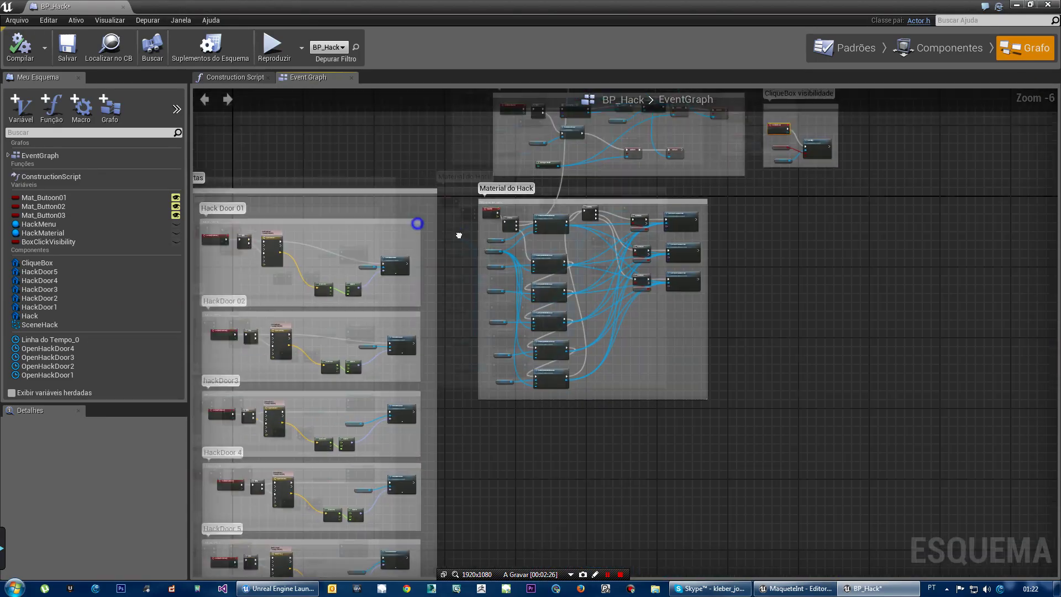
right_drag(414, 225, 601, 254)
drag(486, 213, 319, 222)
- Widen the Widget group leftward, move OnClicked (CliqueBox) left, and drag in BoxClickVisibility
right_drag(664, 136, 612, 300)
scroll(613, 305, up, 4)
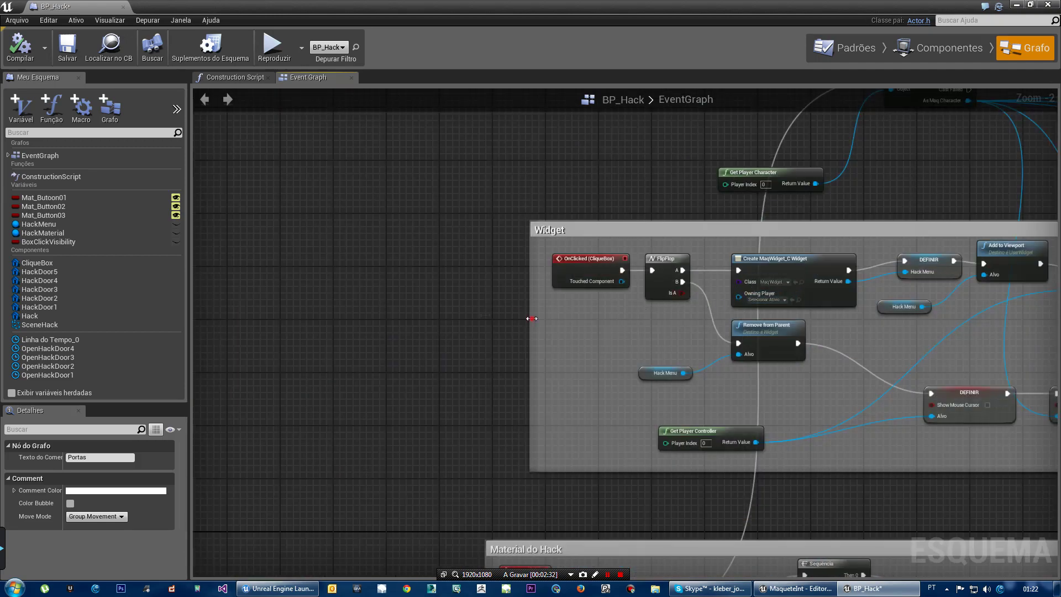
drag(532, 318, 366, 318)
drag(572, 264, 387, 264)
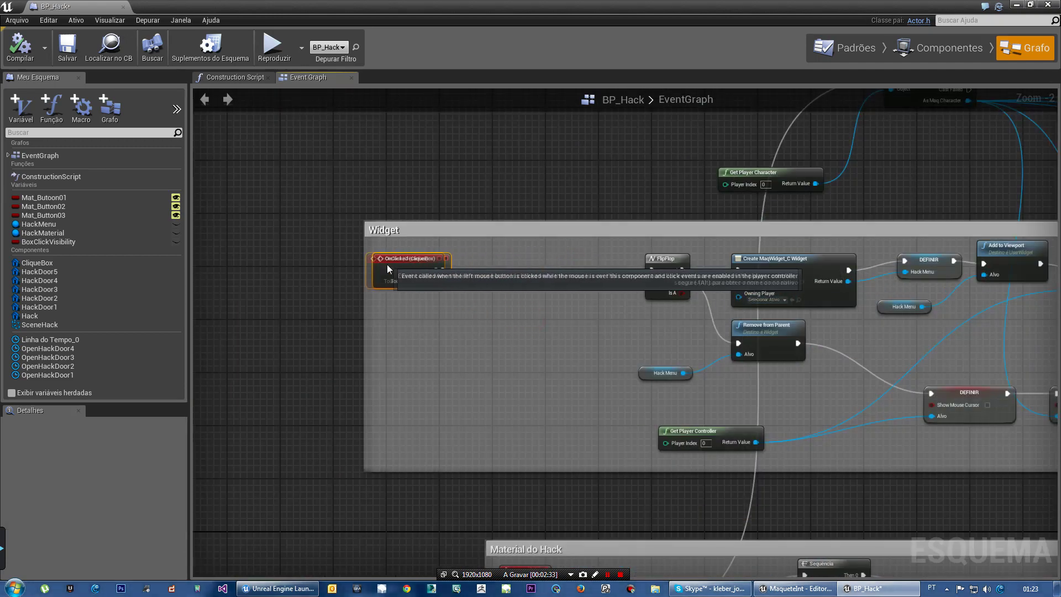
mouse_move(571, 164)
right_down()
mouse_move(199, 152)
mouse_move(495, 154)
right_up()
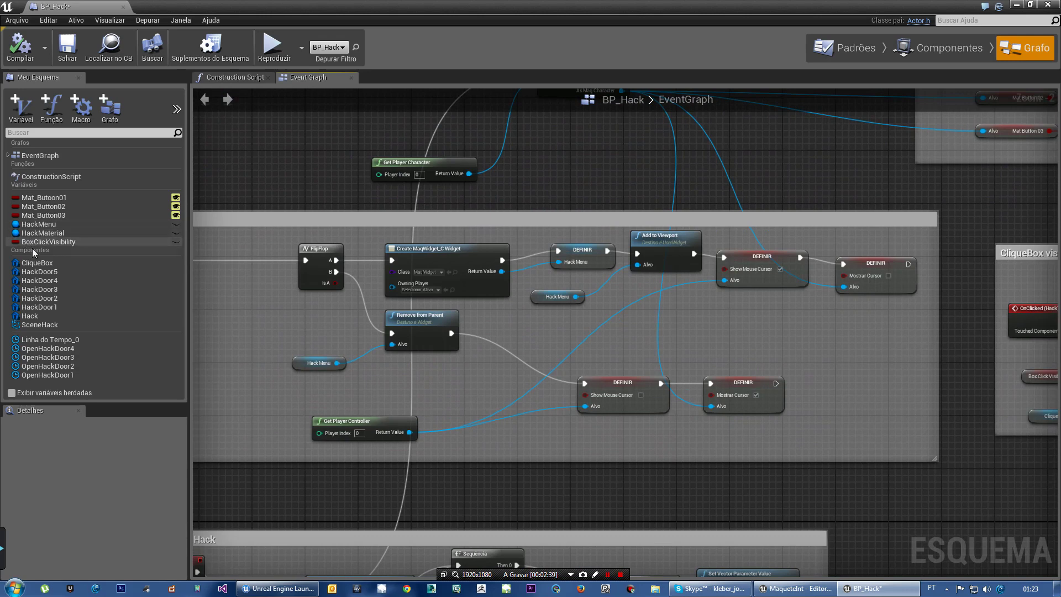
click(33, 244)
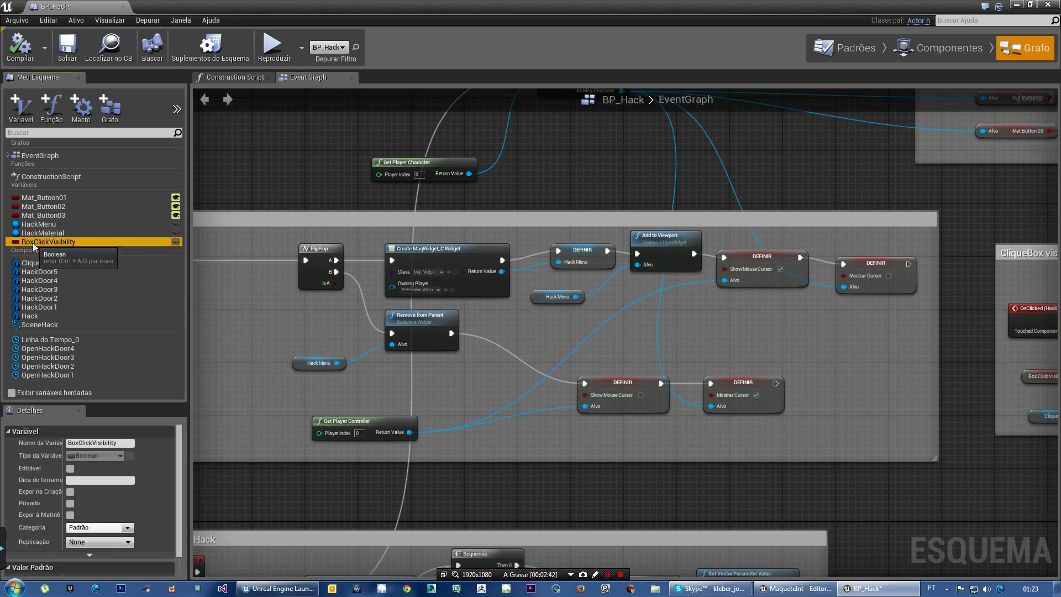
drag(33, 247, 236, 314)
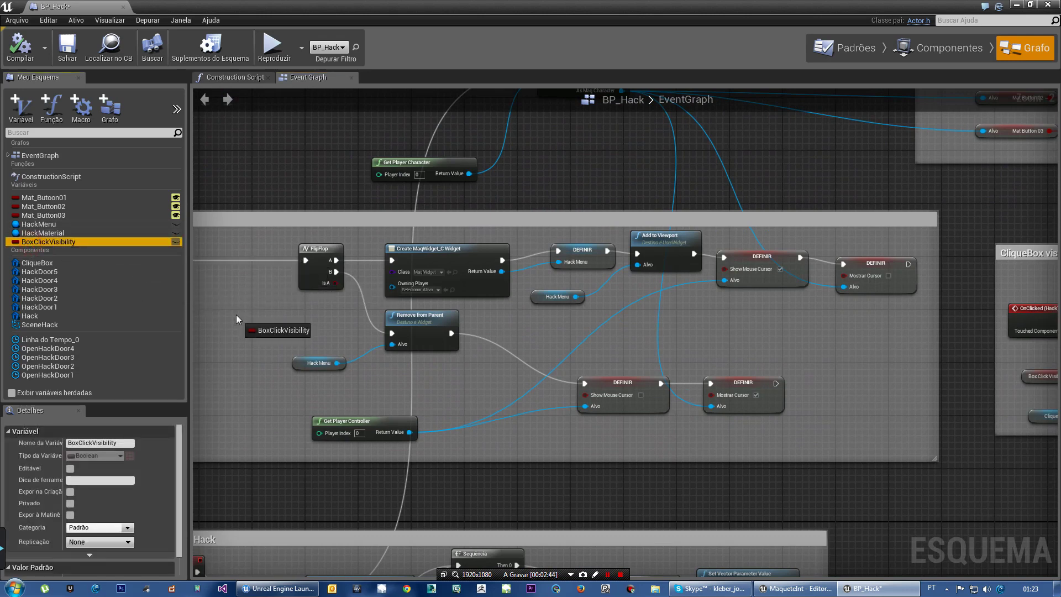
- Place a Box Click Visibility getter and add a Branch fed by it beside OnClicked (CliqueBox)
right_drag(261, 335, 560, 334)
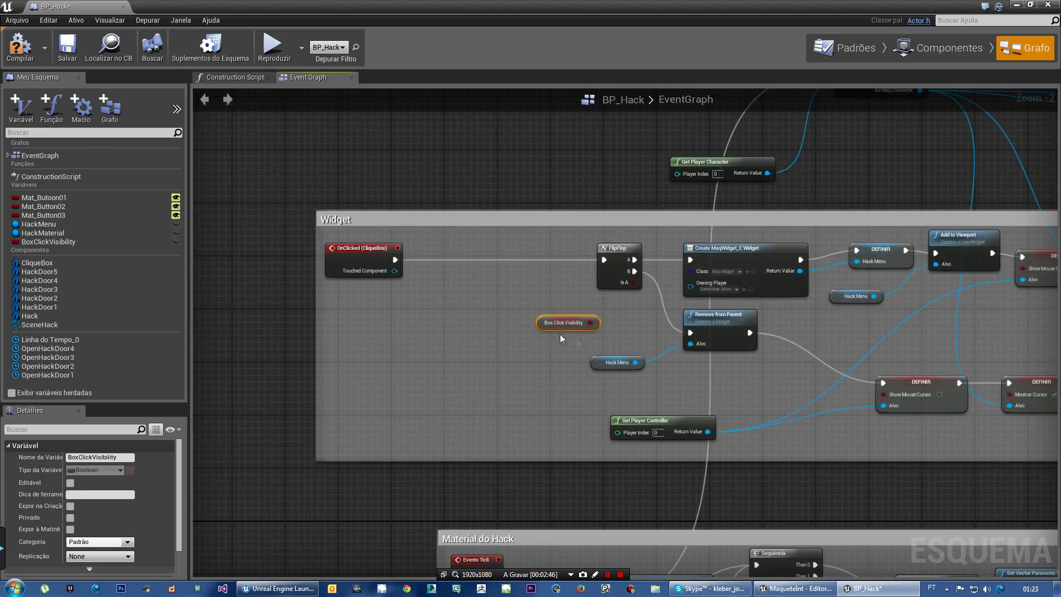
mouse_move(549, 328)
mouse_down()
mouse_move(352, 381)
mouse_move(424, 326)
mouse_up()
text(ranch)
click(480, 379)
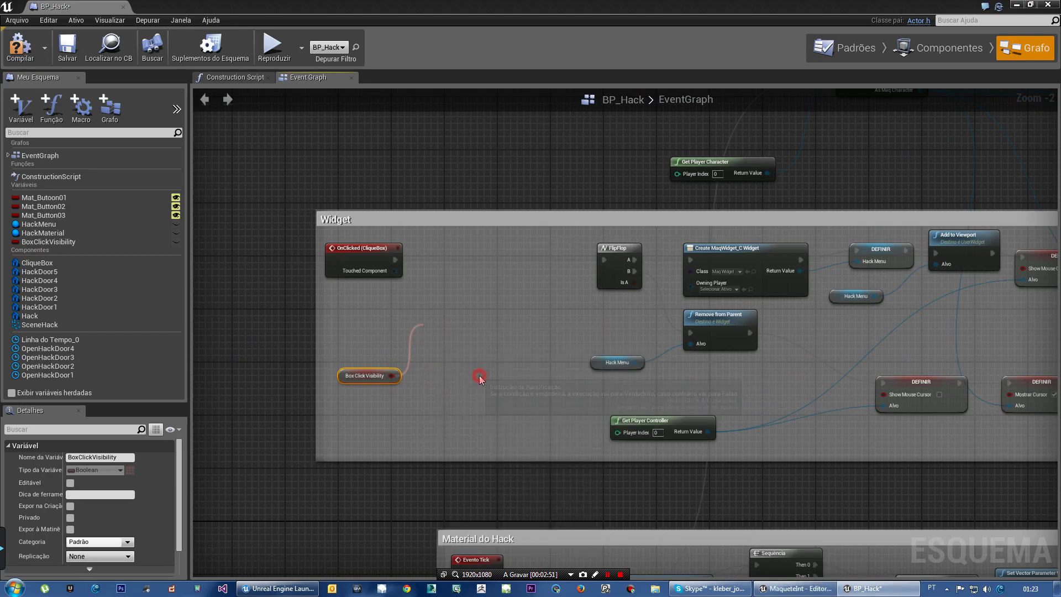
drag(475, 329, 496, 250)
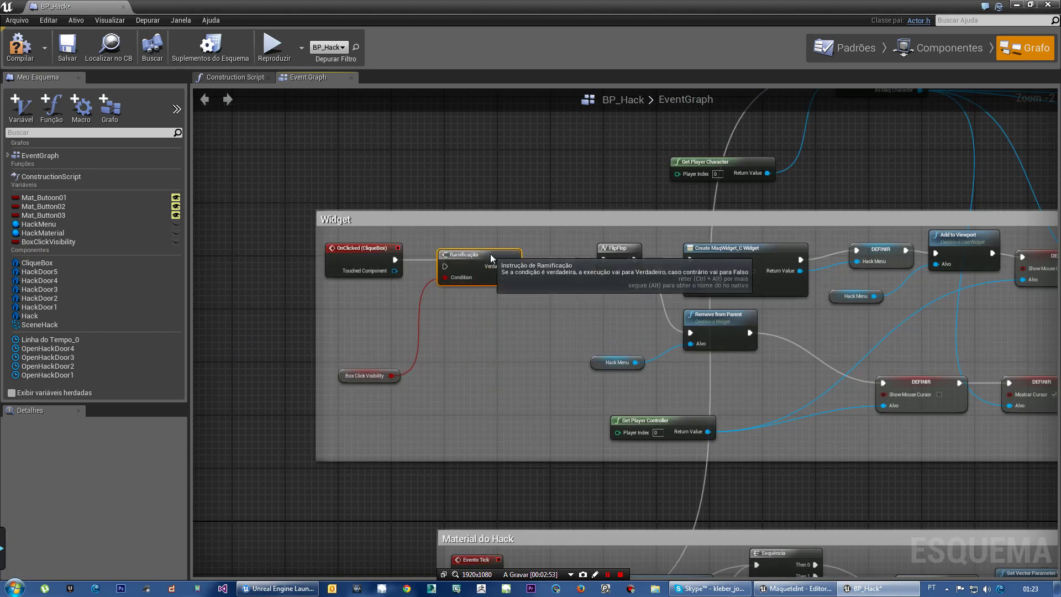
- Wire OnClicked (CliqueBox) into the Branch and its True output into FlipFlop, then compile
drag(394, 260, 453, 259)
drag(519, 260, 604, 260)
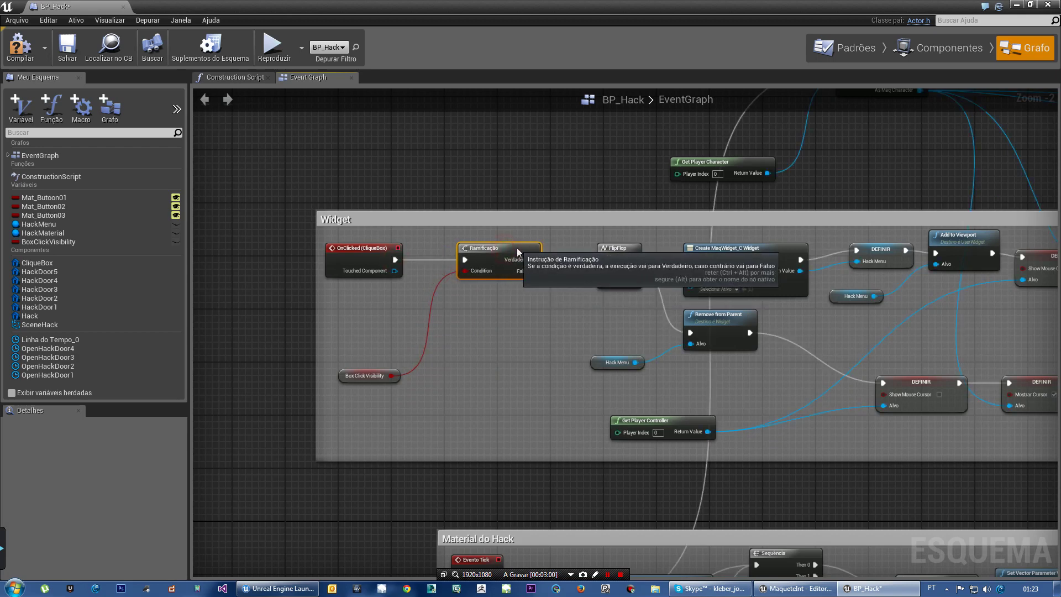
drag(516, 248, 529, 248)
click(10, 61)
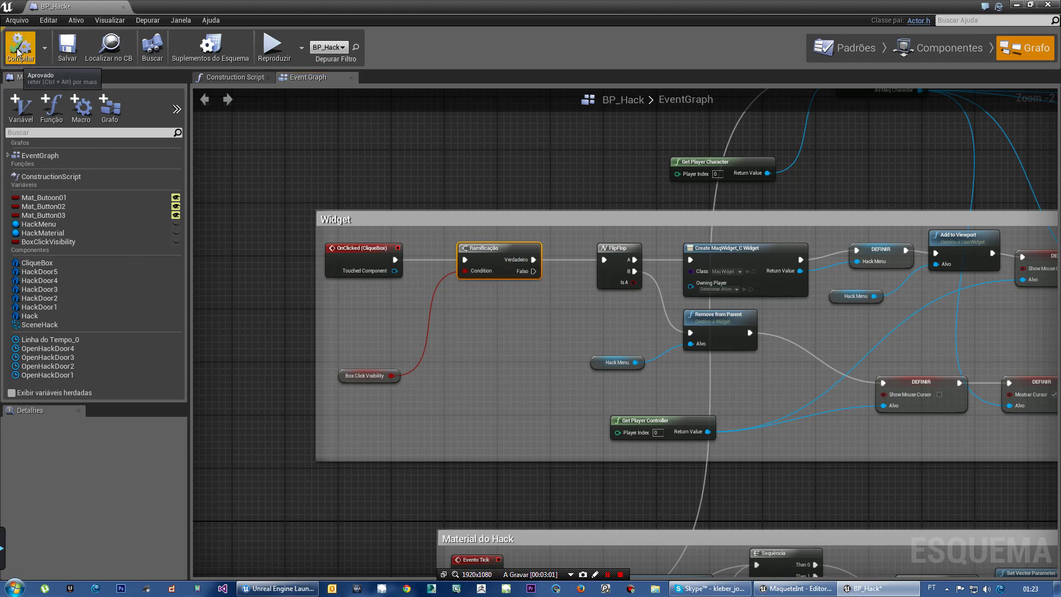
right_drag(885, 496, 556, 400)
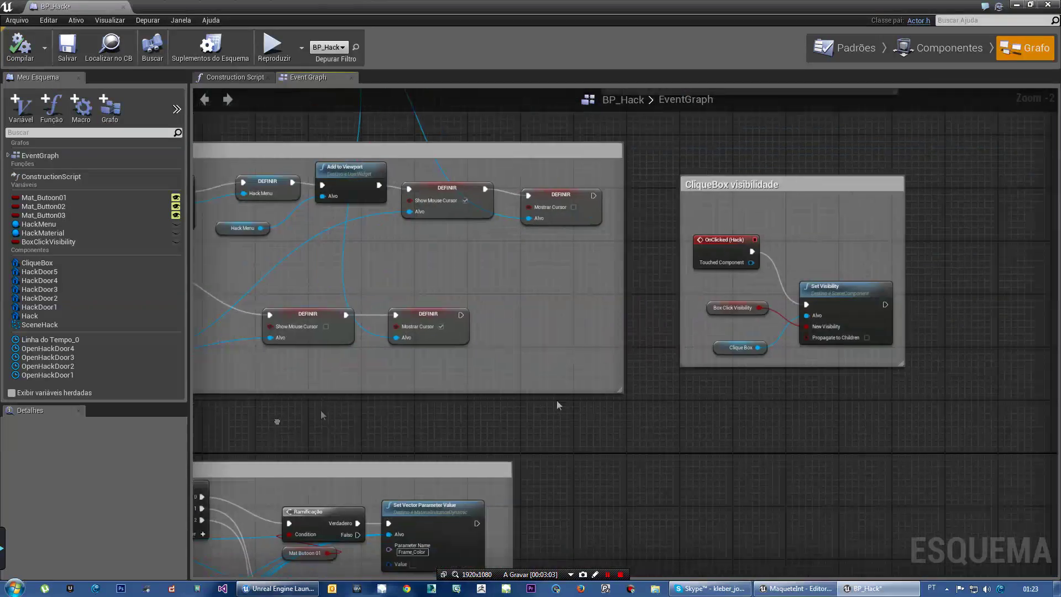
- Uncheck Box Click Visibility's default value, recompile and save BP_Hack, then minimize the editor
click(711, 307)
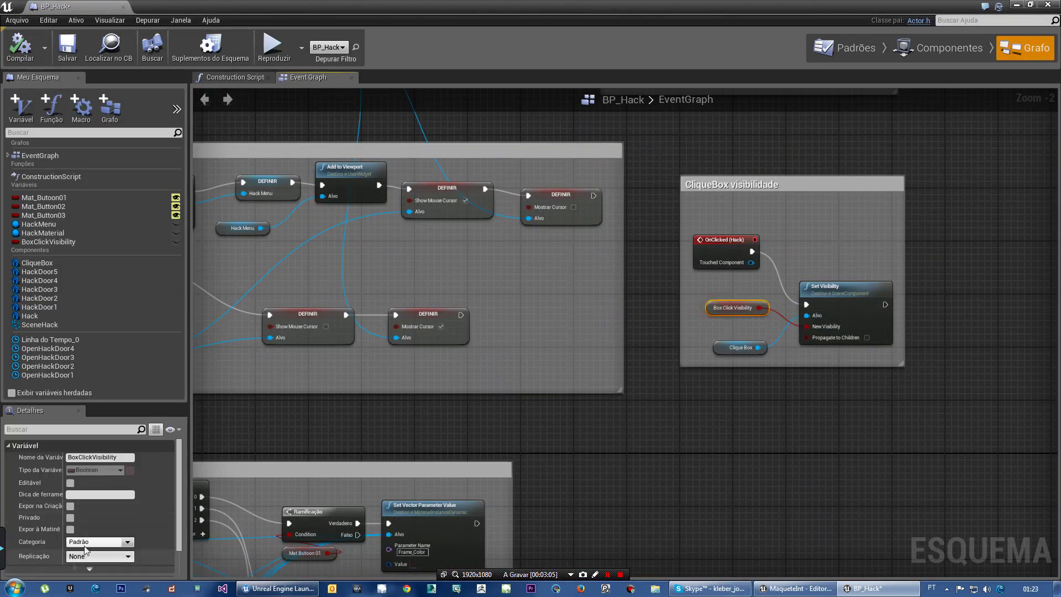
scroll(91, 542, down, 2)
click(69, 563)
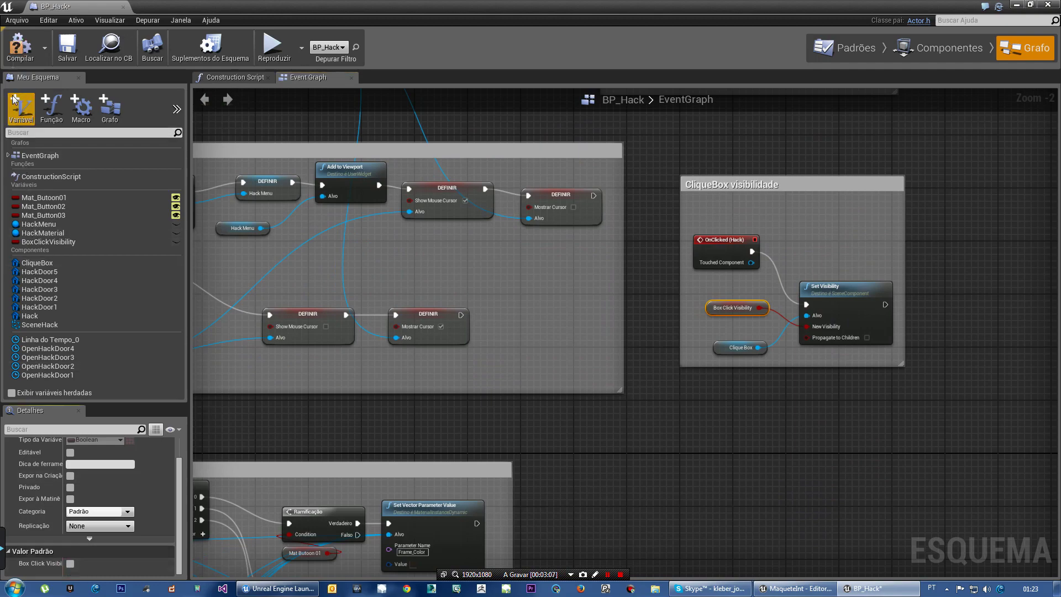
click(13, 60)
right_drag(637, 451, 1056, 484)
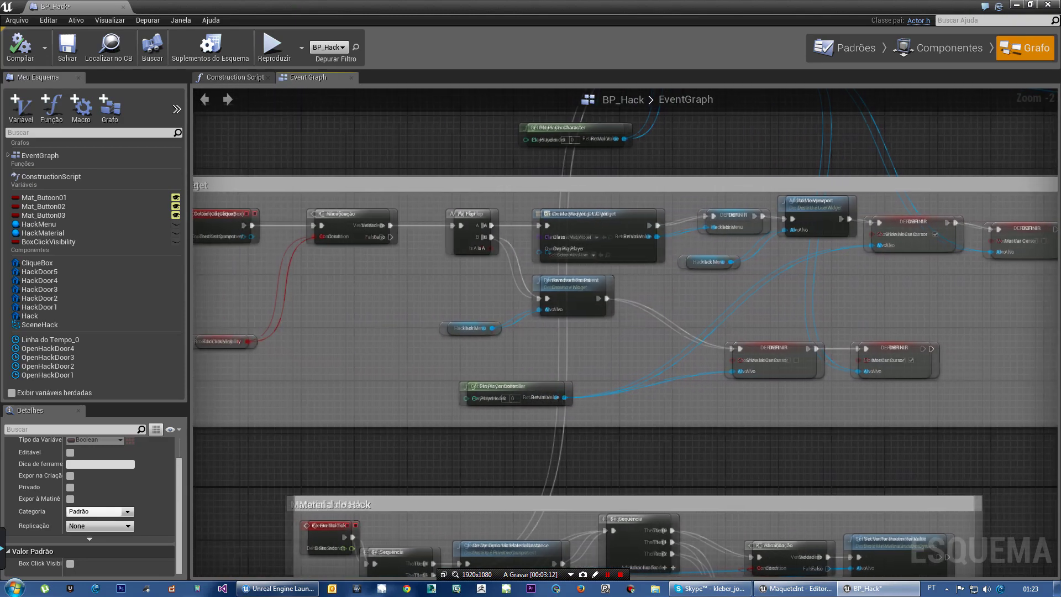
click(67, 47)
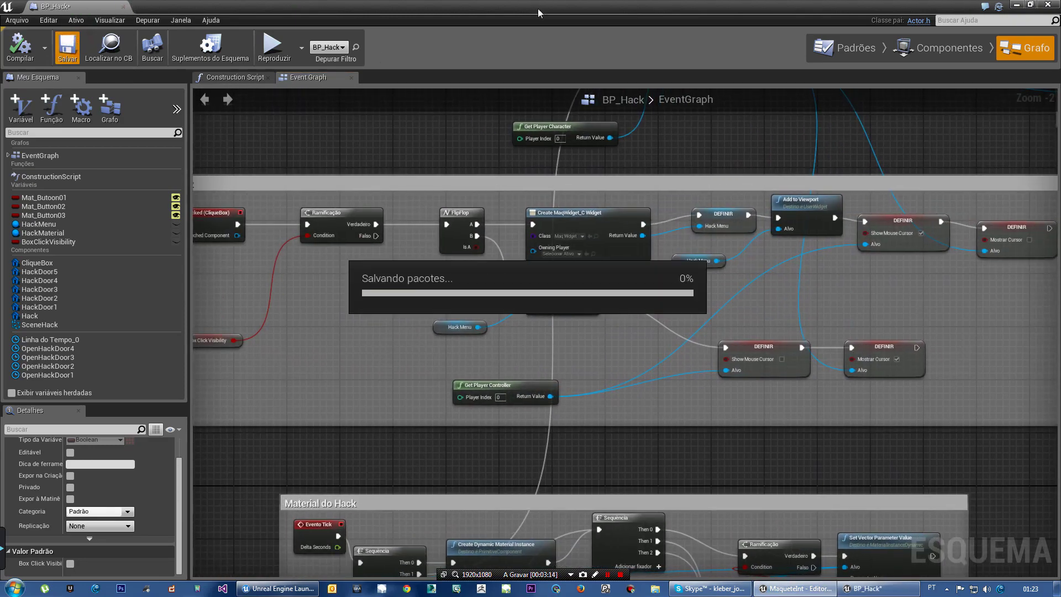
click(1017, 5)
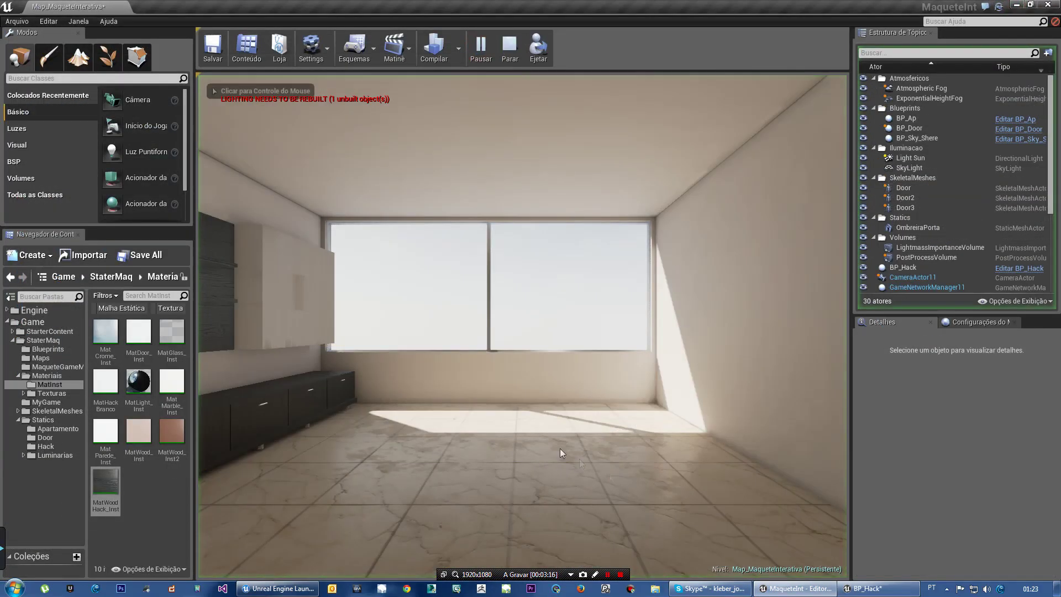
- Start a play-test and walk through the apartment up to the dark TV cabinet
click(559, 449)
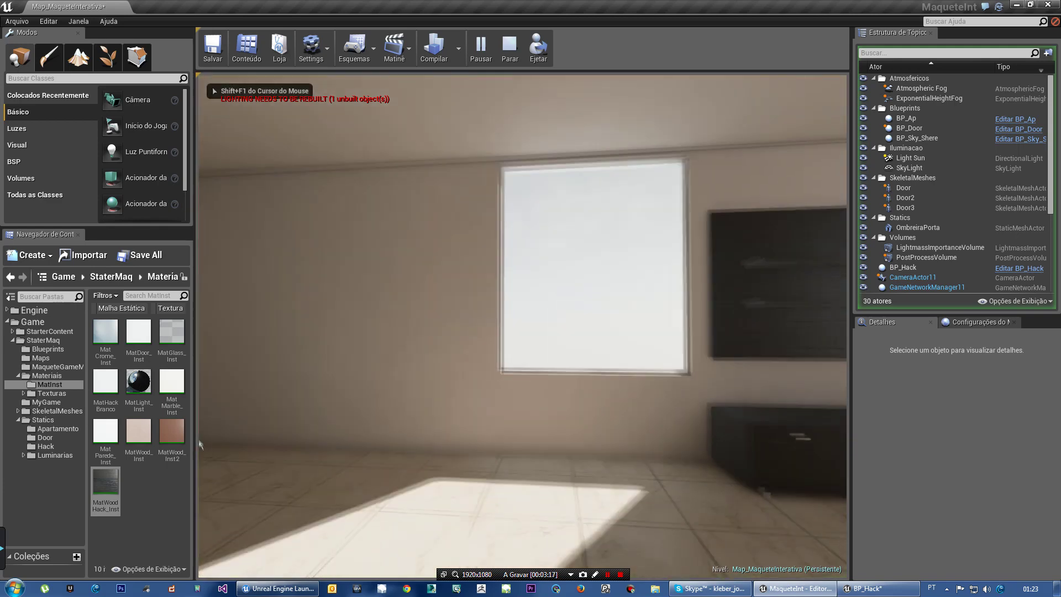
key(w)
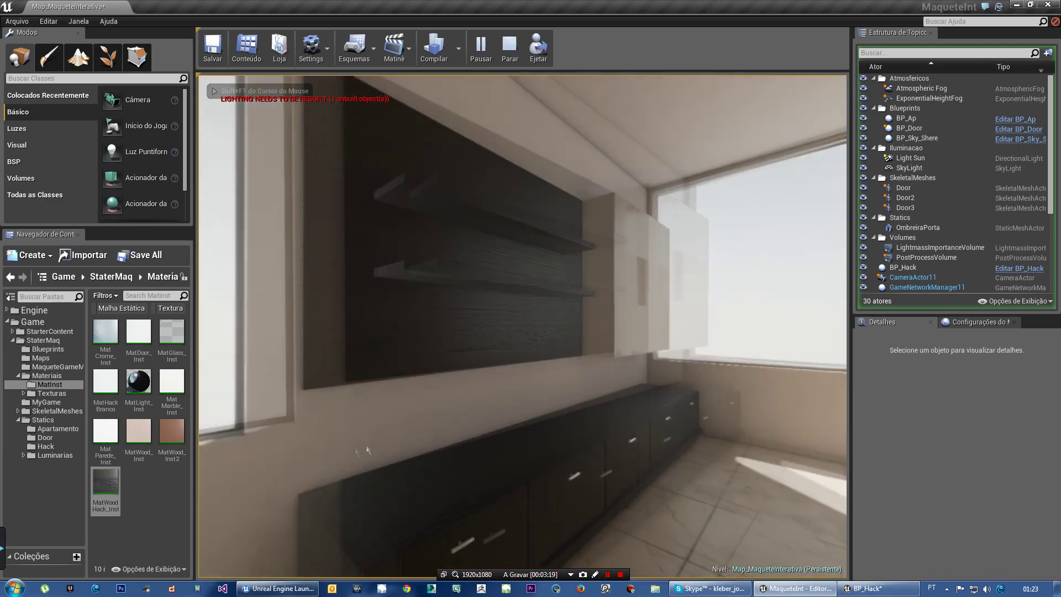
key(w)
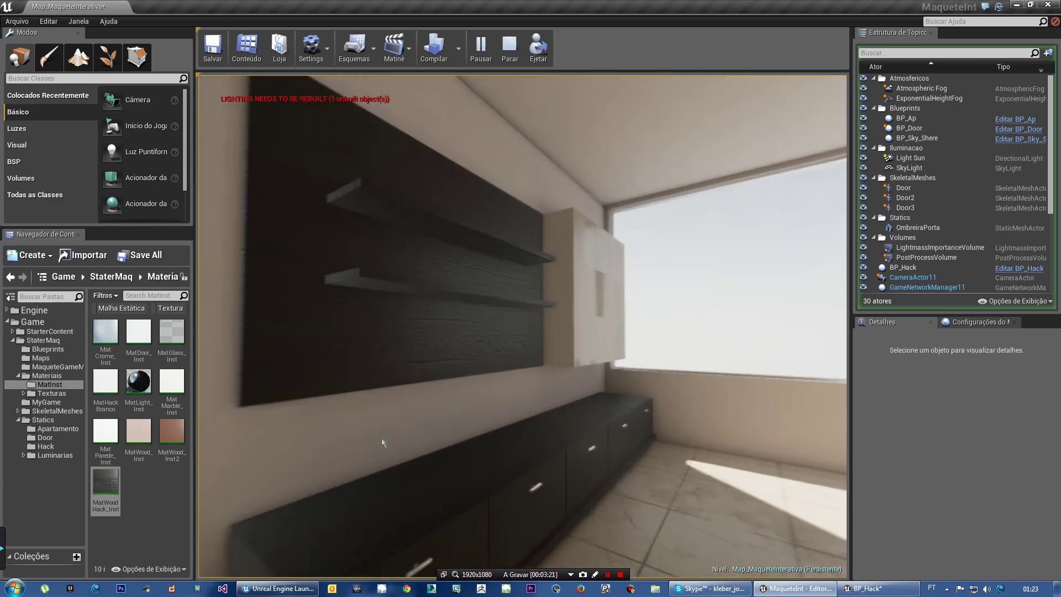
key(w)
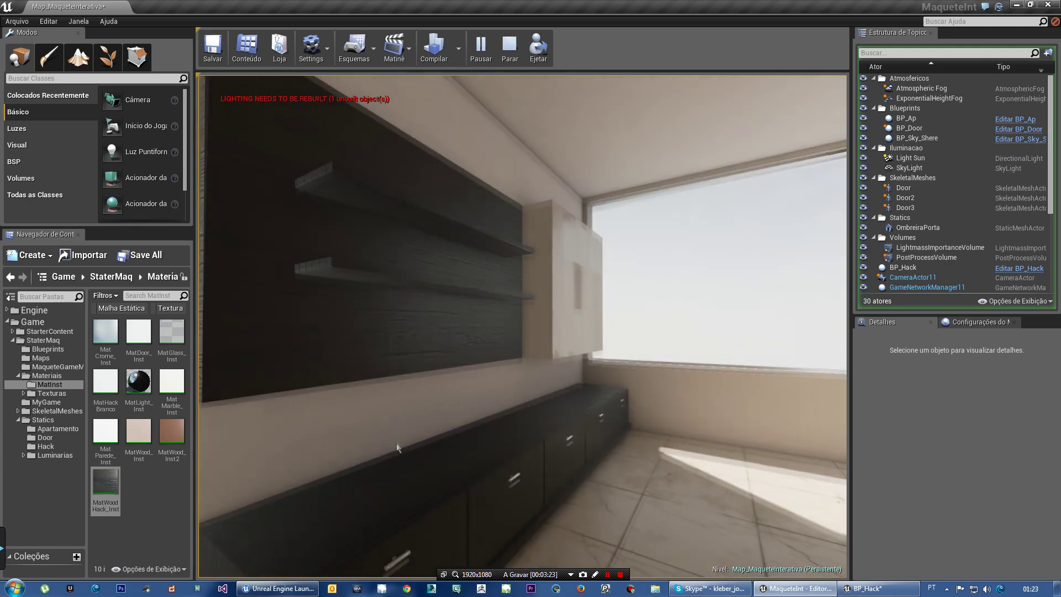
key(w)
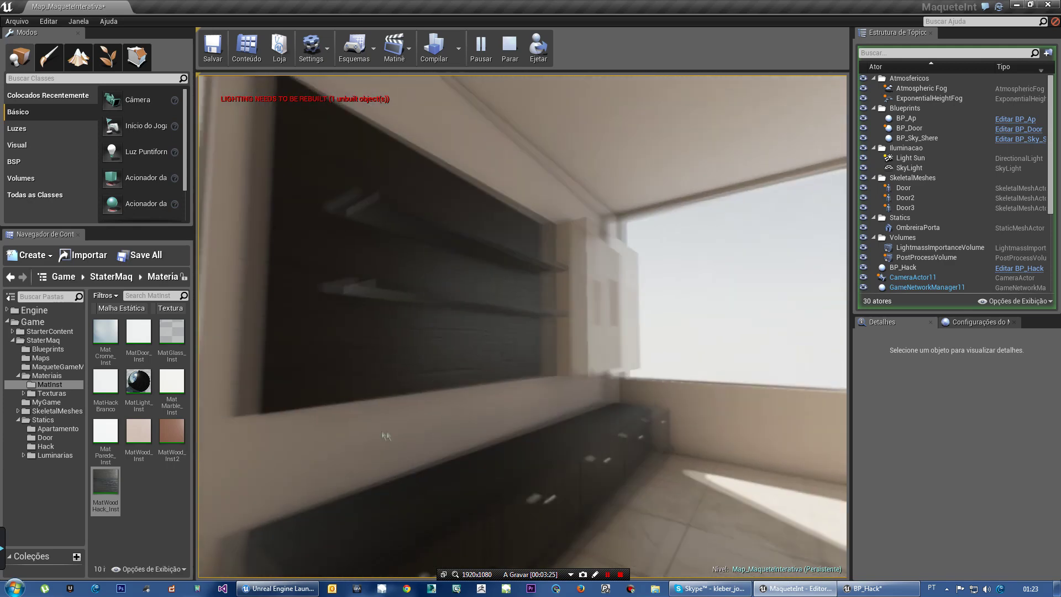
key(w)
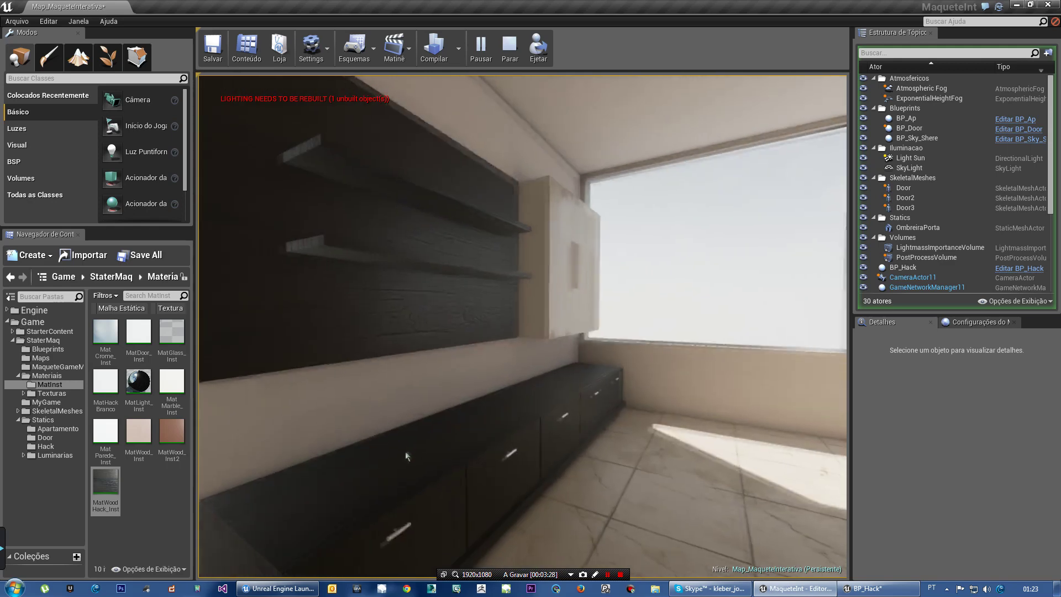
key(w)
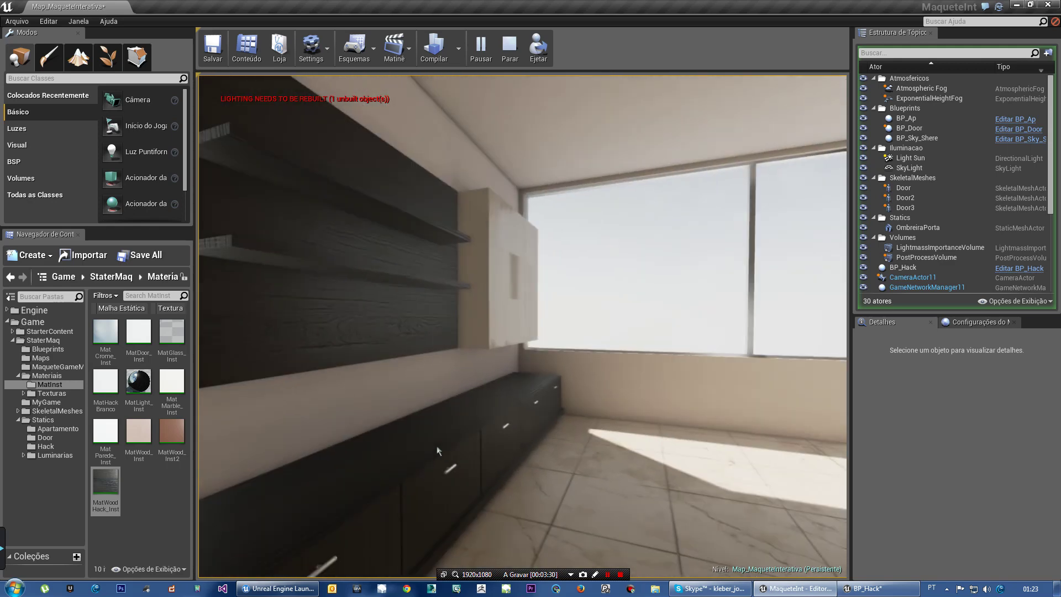
key(w)
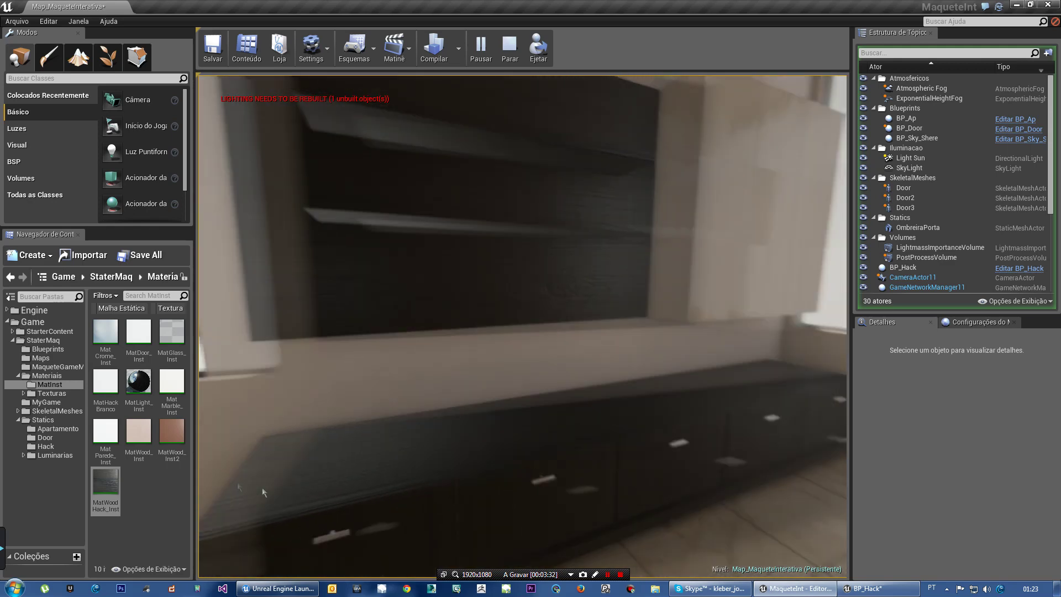
key(w)
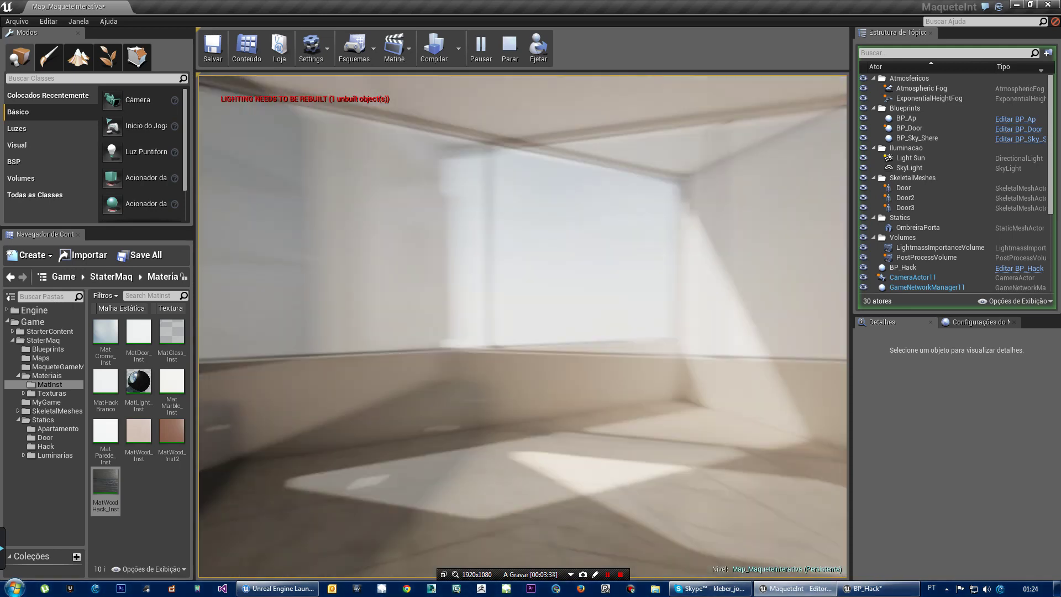
key(s)
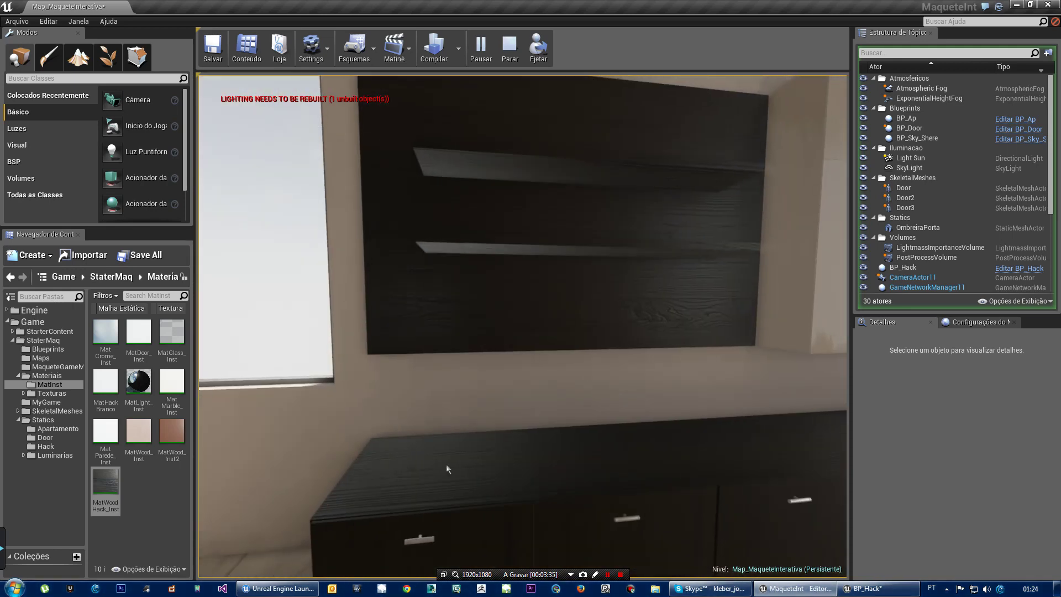
key(w)
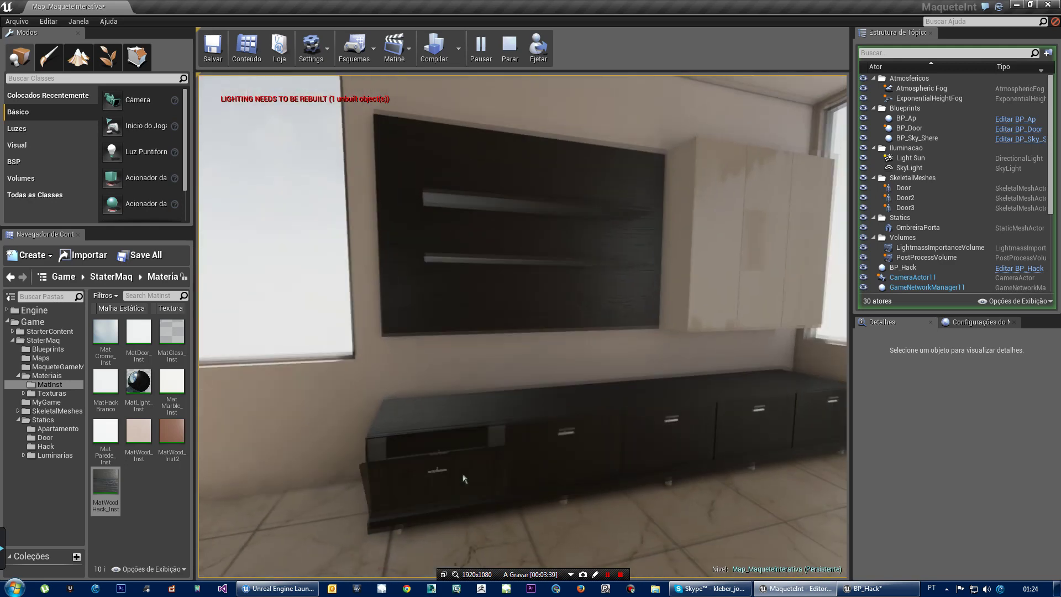
- Open the cabinet's left door, stop the play session, and restore the BP_Hack editor
click(463, 461)
key(Escape)
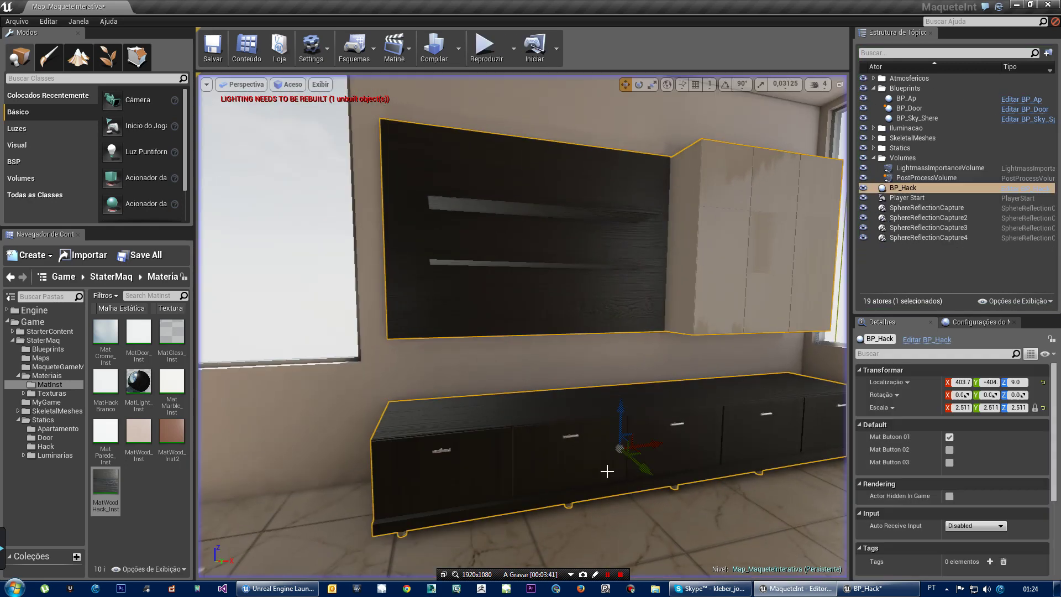
click(858, 589)
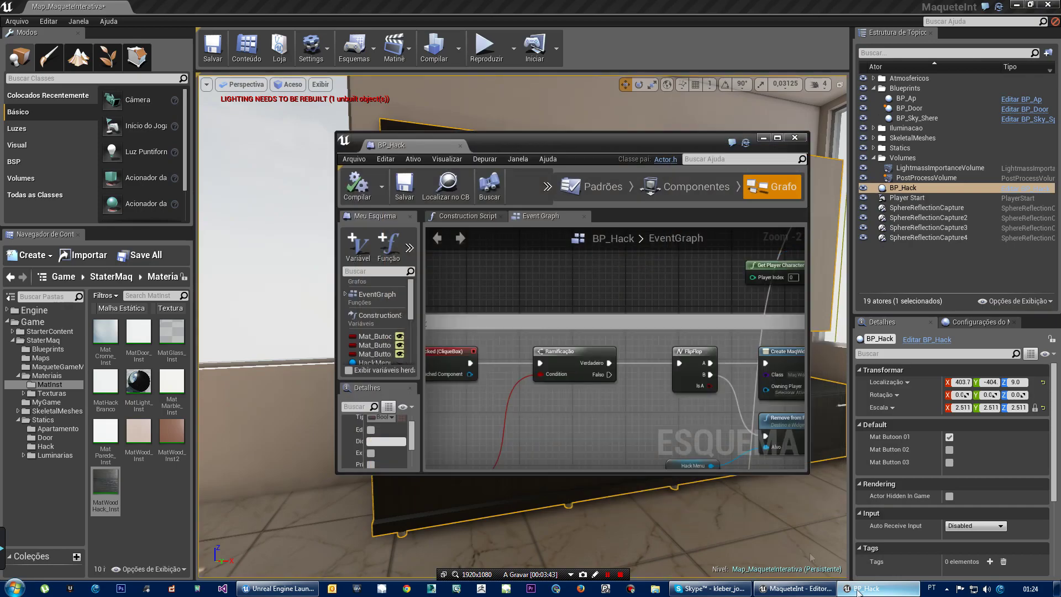
- Maximize the BP_Hack editor and zoom in on the CliqueBox visibilidade group
double_click(403, 144)
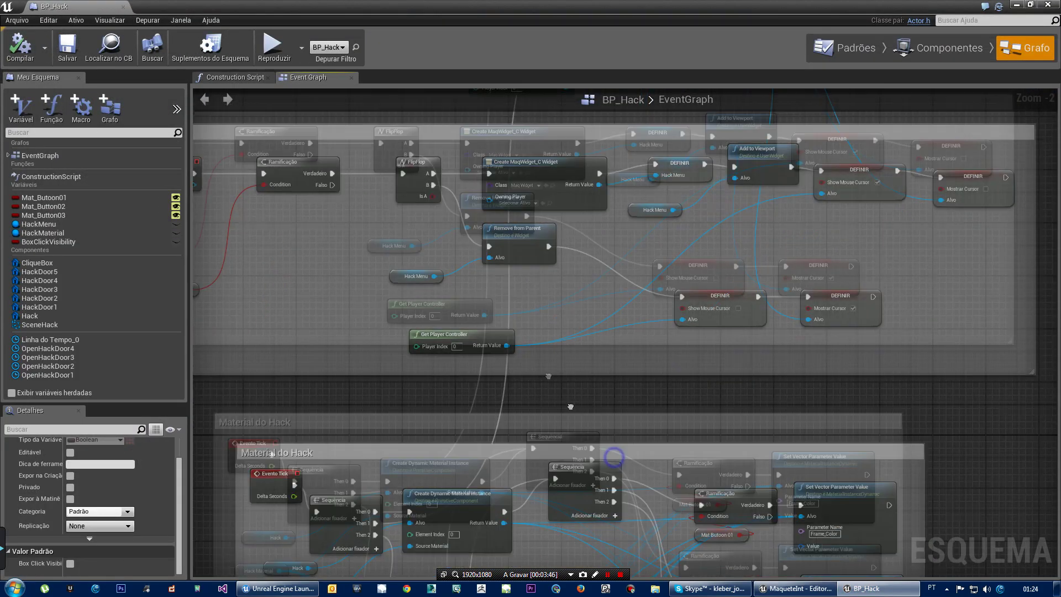
right_drag(602, 452, 510, 290)
scroll(509, 291, down, 2)
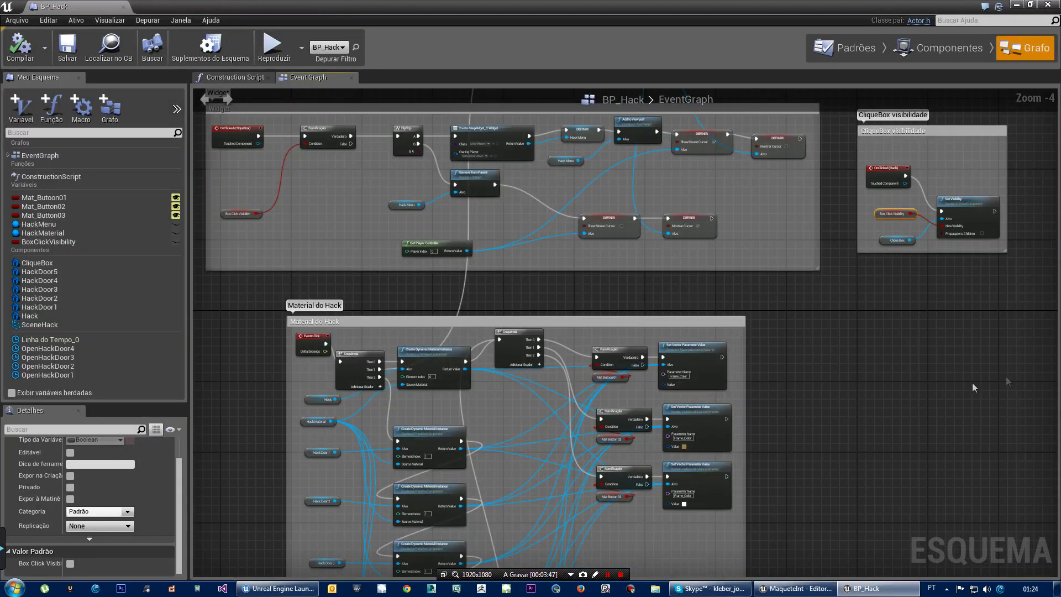
right_drag(937, 334, 760, 375)
scroll(713, 274, up, 3)
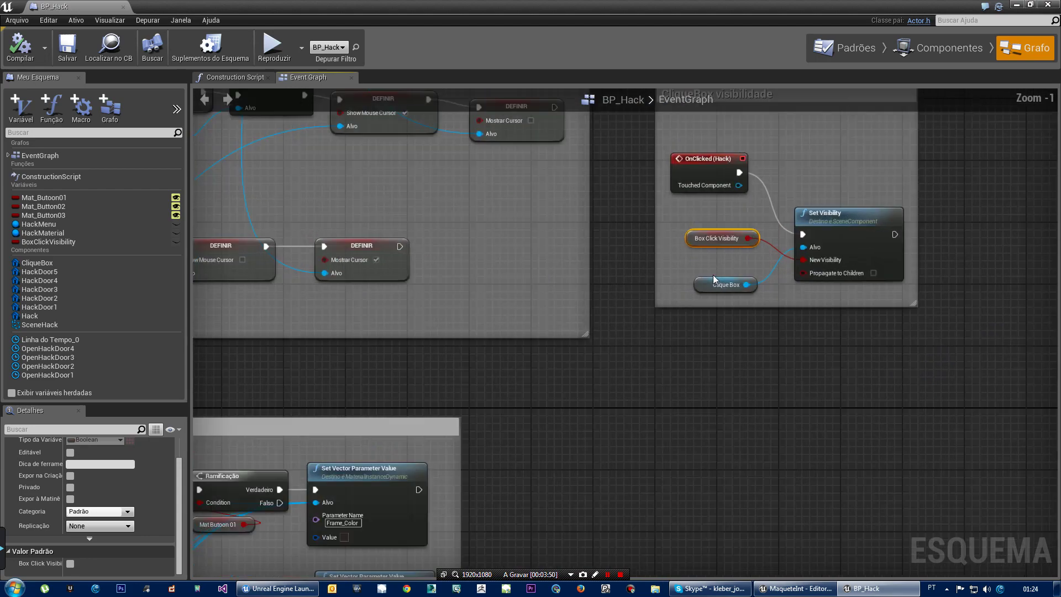
scroll(749, 266, up, 1)
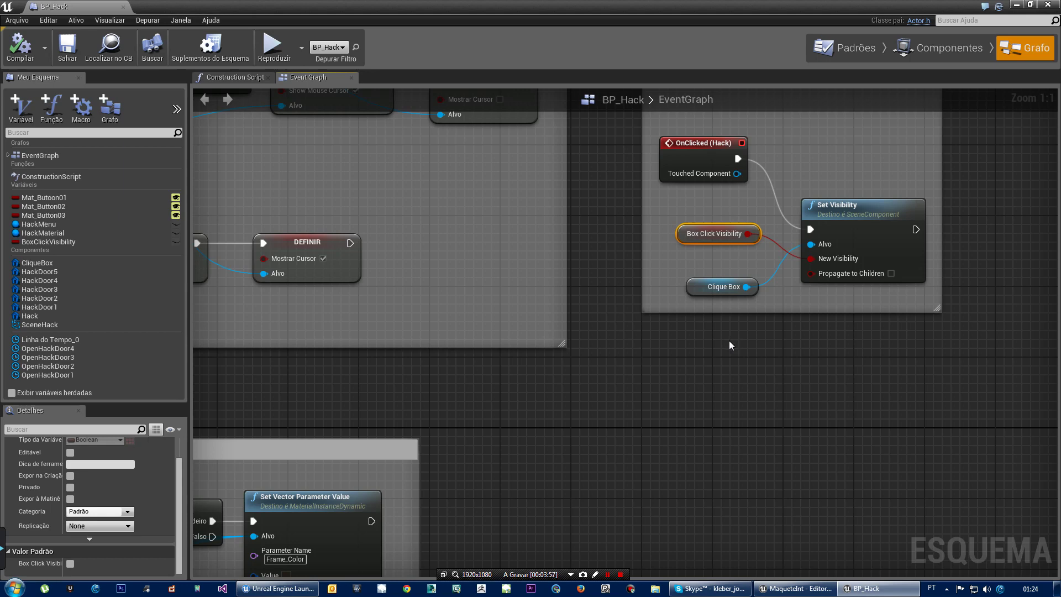
right_drag(729, 345, 686, 393)
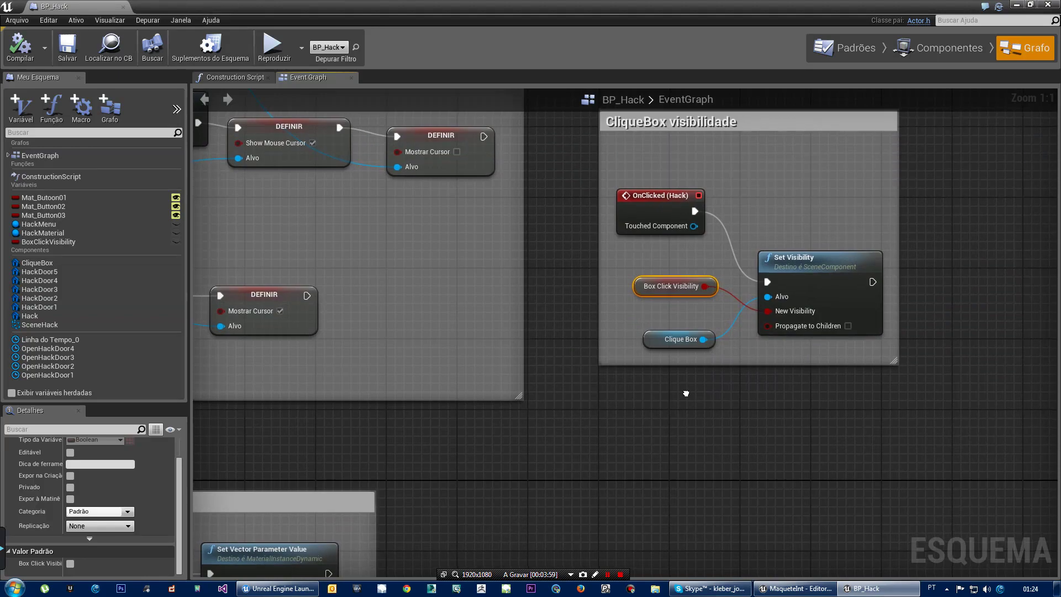
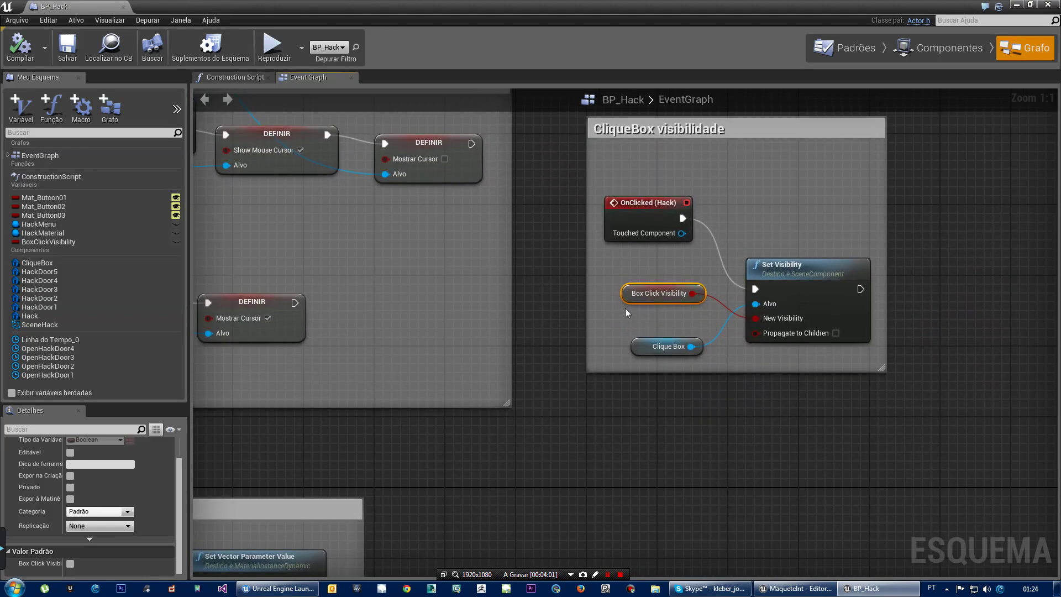
- Add a Box Click Visibility setter (Definir) node to the event graph
click(39, 242)
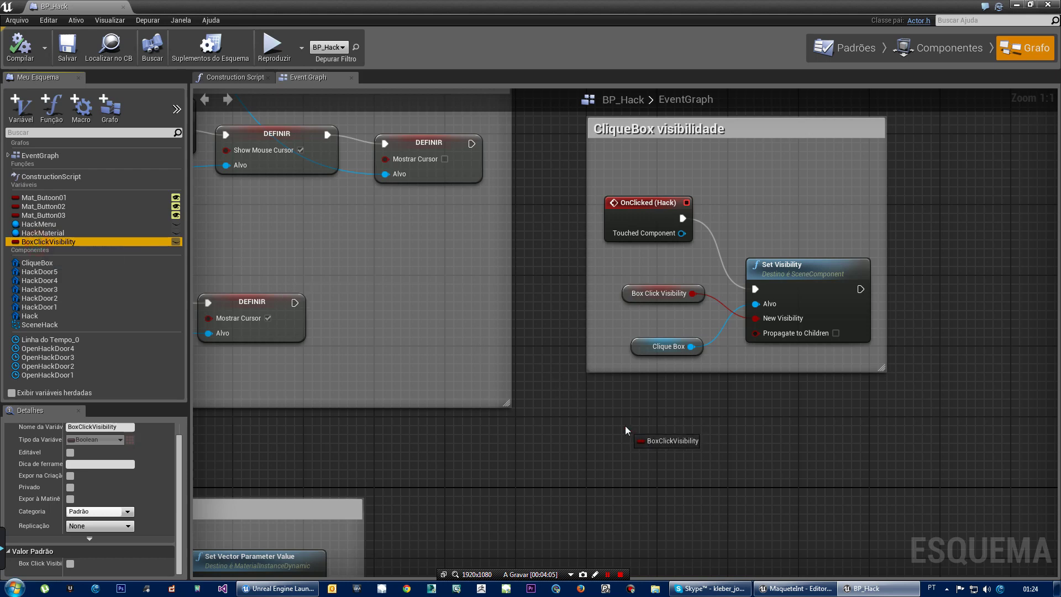
drag(625, 425, 625, 427)
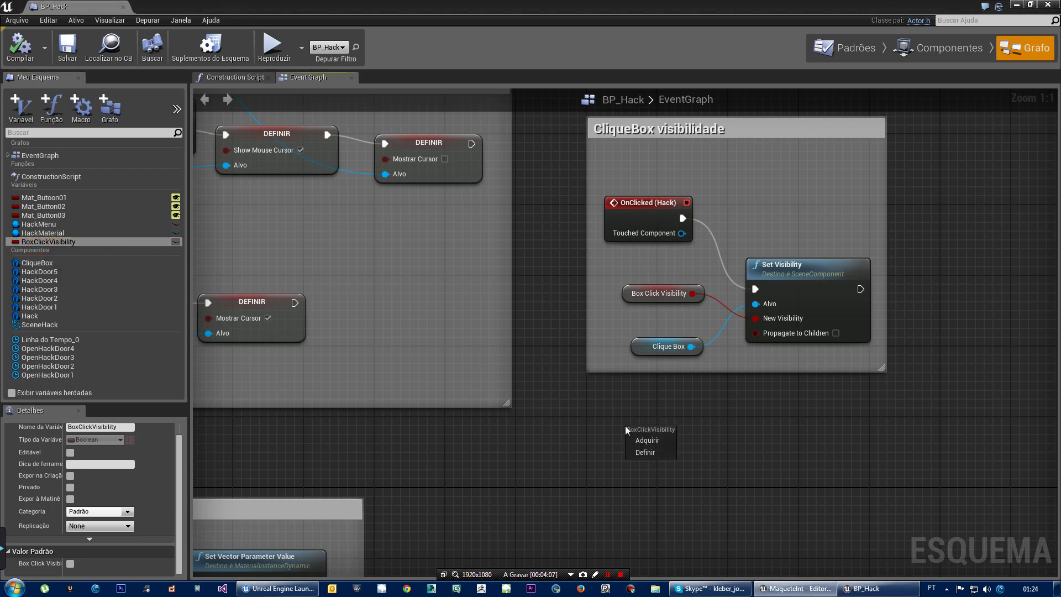
click(646, 453)
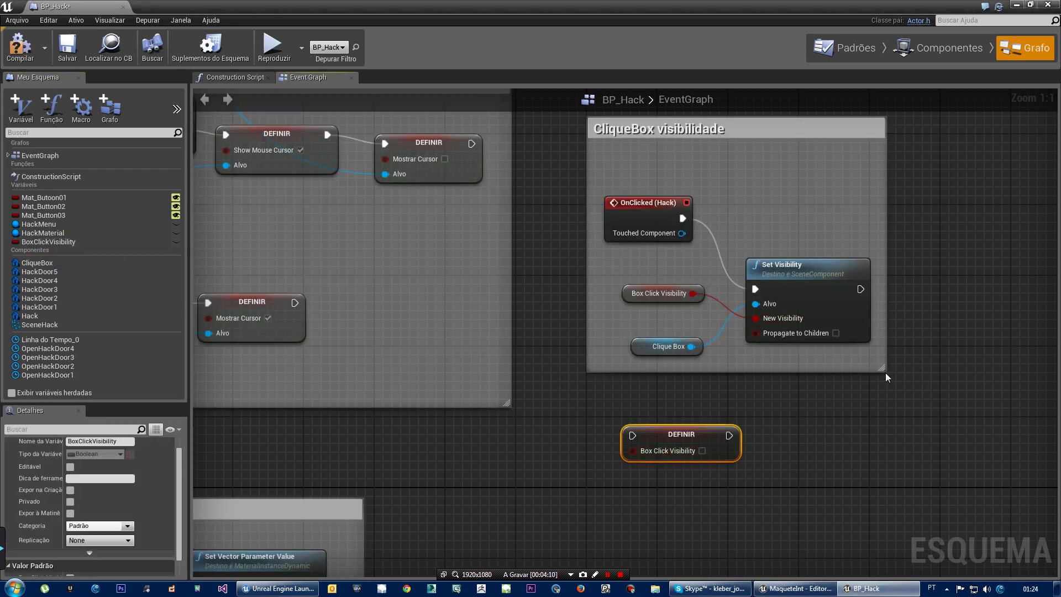
- Wire OnClicked (Hack) through the Box Click Visibility setter into Set Visibility
drag(889, 374, 950, 427)
drag(829, 271, 891, 280)
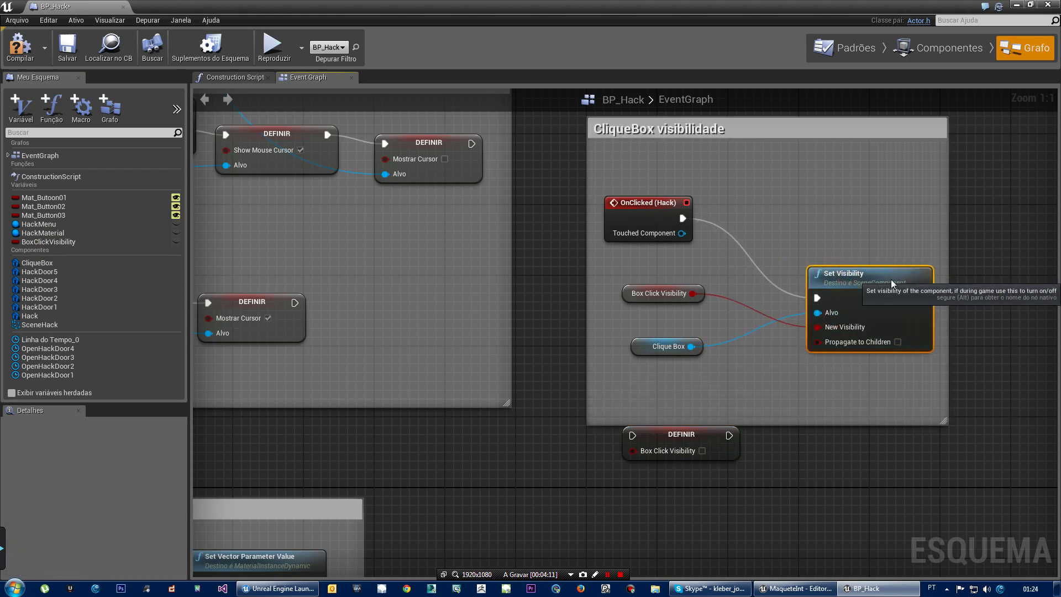
drag(619, 203, 610, 176)
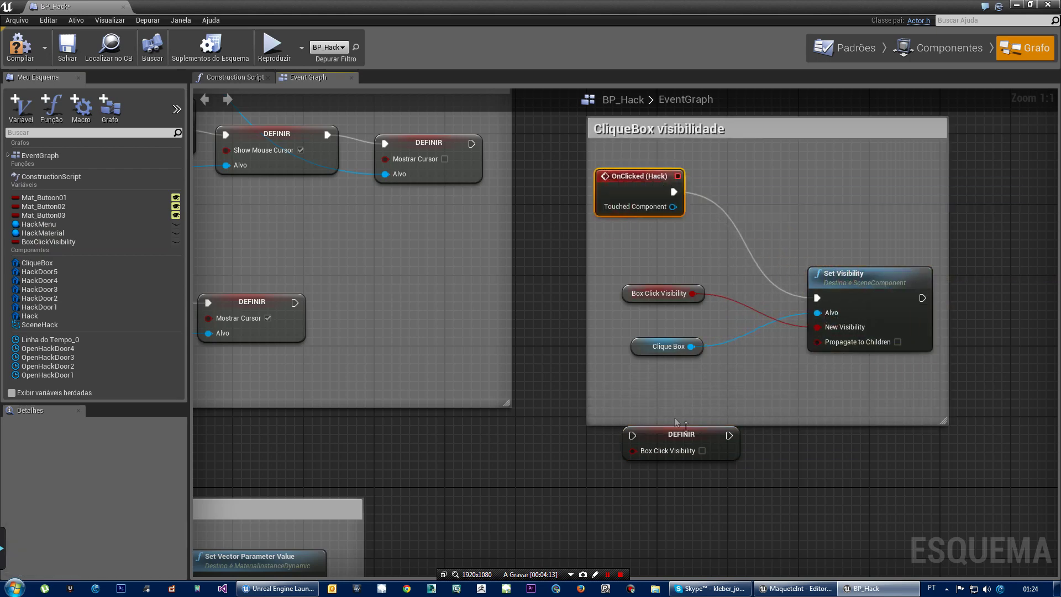
drag(709, 436, 780, 206)
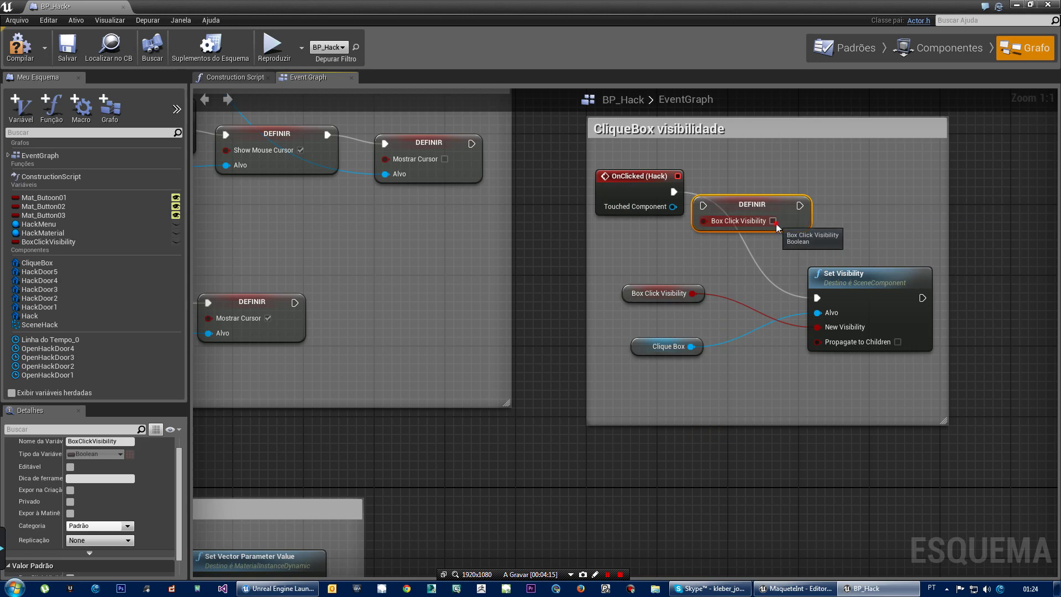
drag(702, 203, 697, 209)
drag(800, 206, 819, 301)
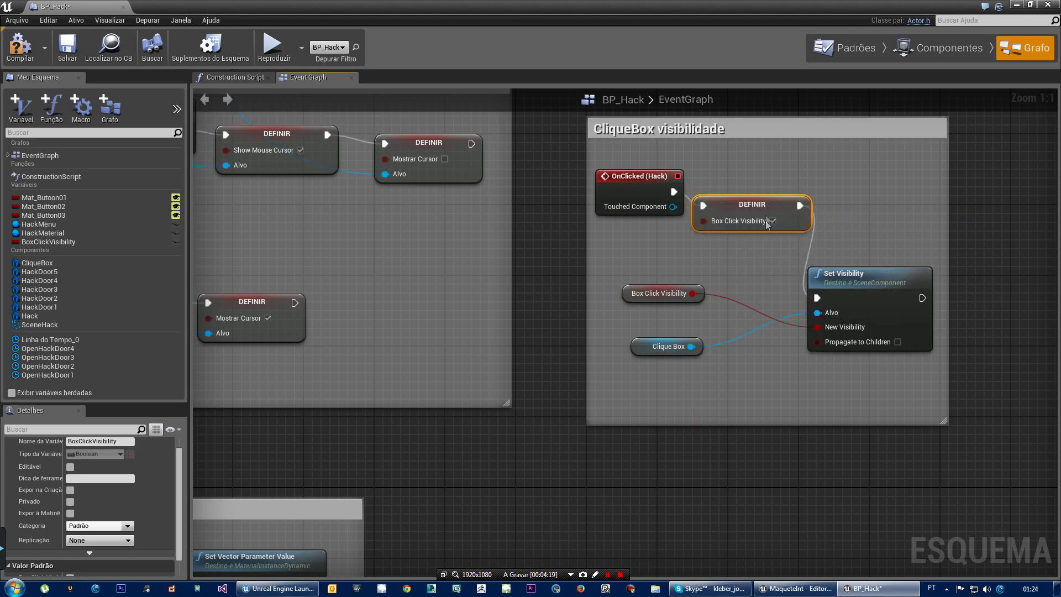
drag(767, 224, 784, 203)
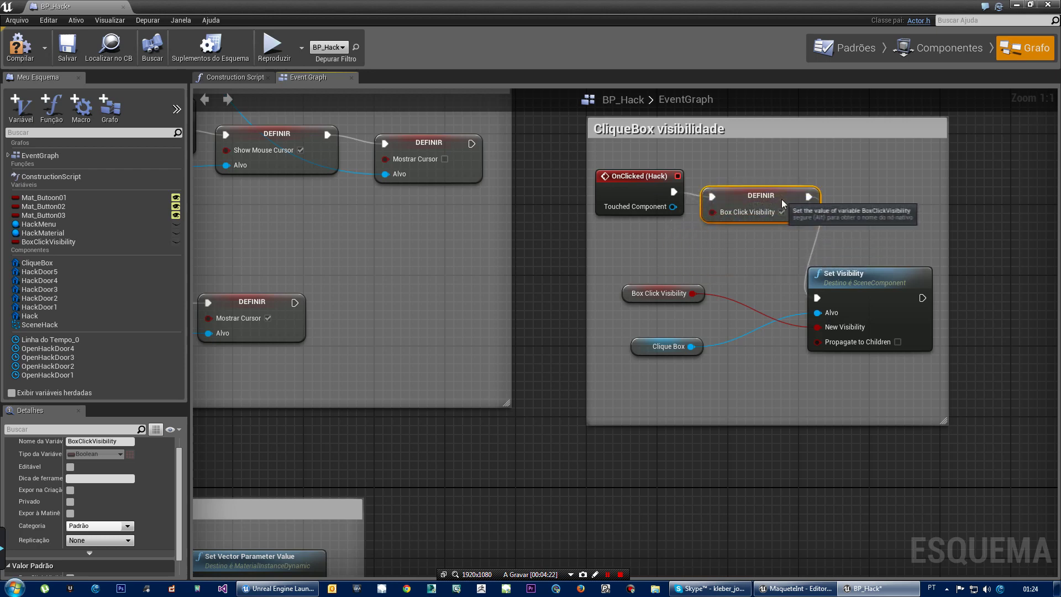
- Tidy the CliqueBox visibilidade comment and getter nodes, then save BP_Hack
right_drag(913, 387, 788, 380)
drag(822, 341, 930, 341)
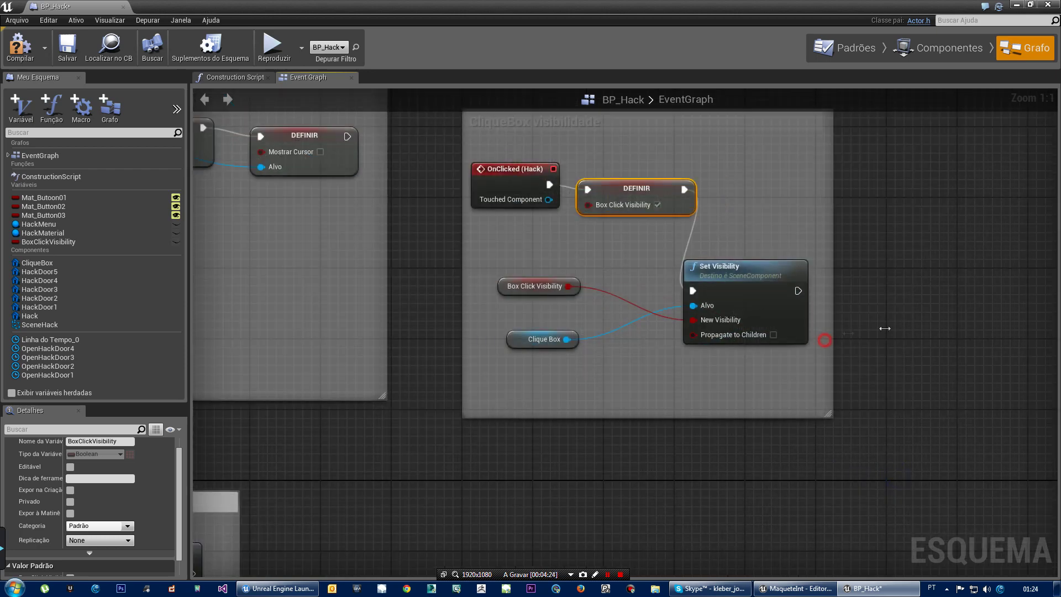
mouse_move(767, 290)
mouse_down()
mouse_move(810, 236)
mouse_move(855, 290)
mouse_up()
mouse_move(500, 286)
mouse_down()
mouse_move(777, 362)
mouse_move(627, 366)
mouse_up()
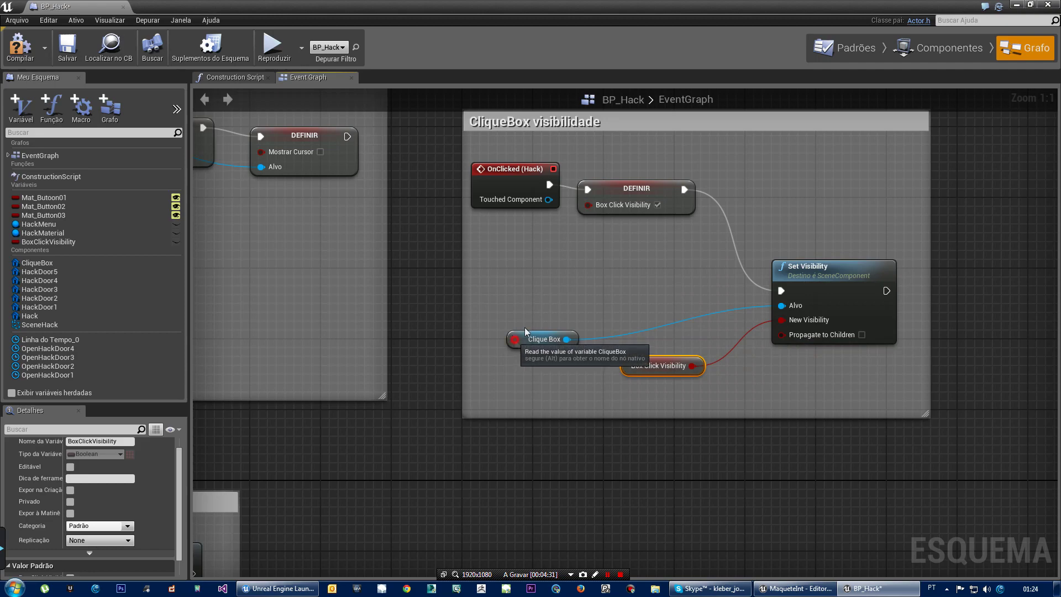
drag(521, 332, 548, 305)
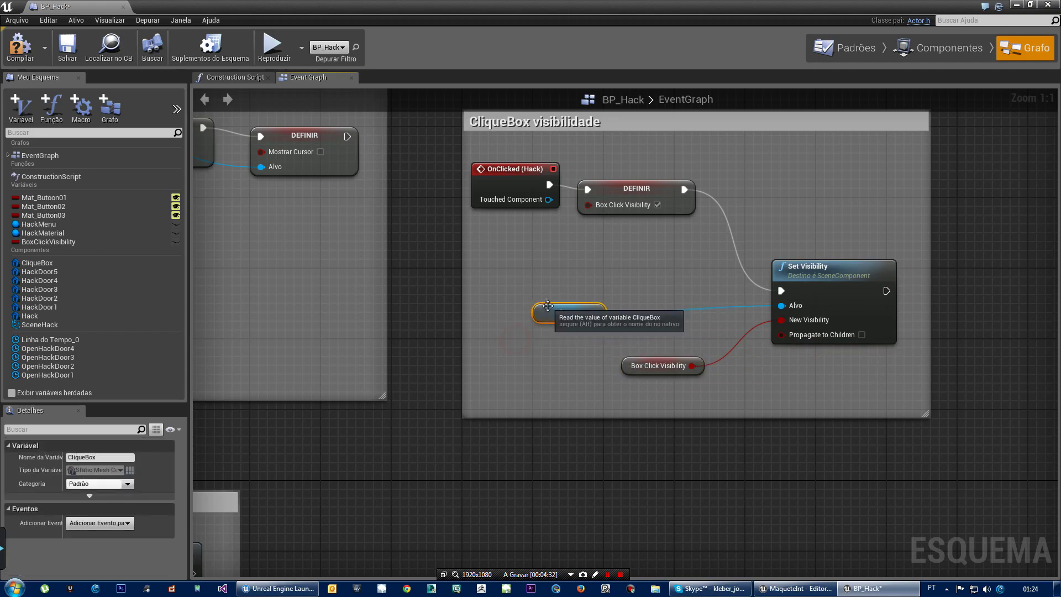
click(67, 49)
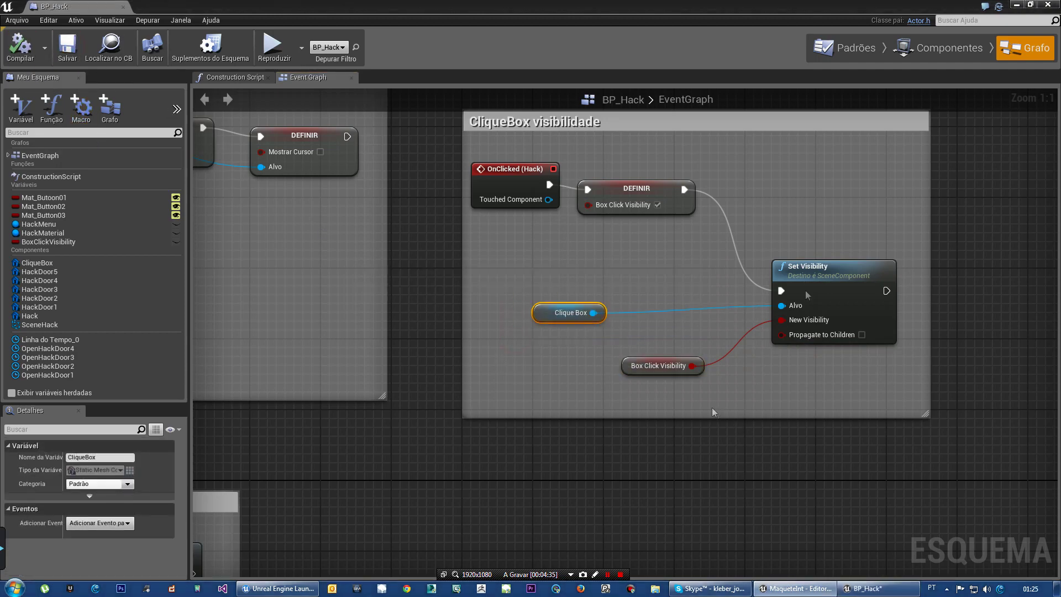
click(1017, 5)
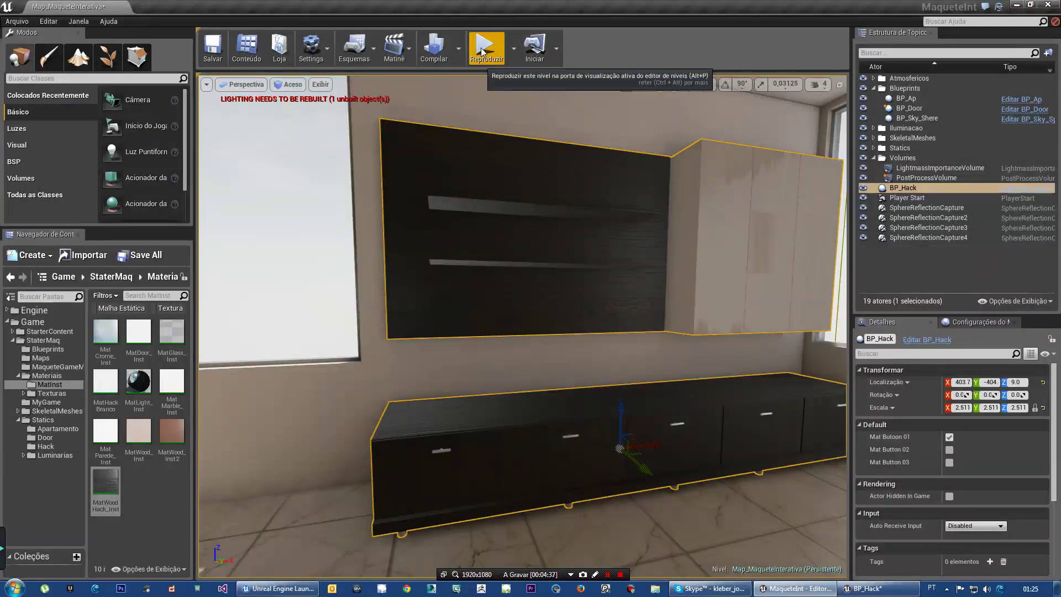
- Play the level, walk to the TV cabinet and click it to test the hack menu, then stop
key(alt+p)
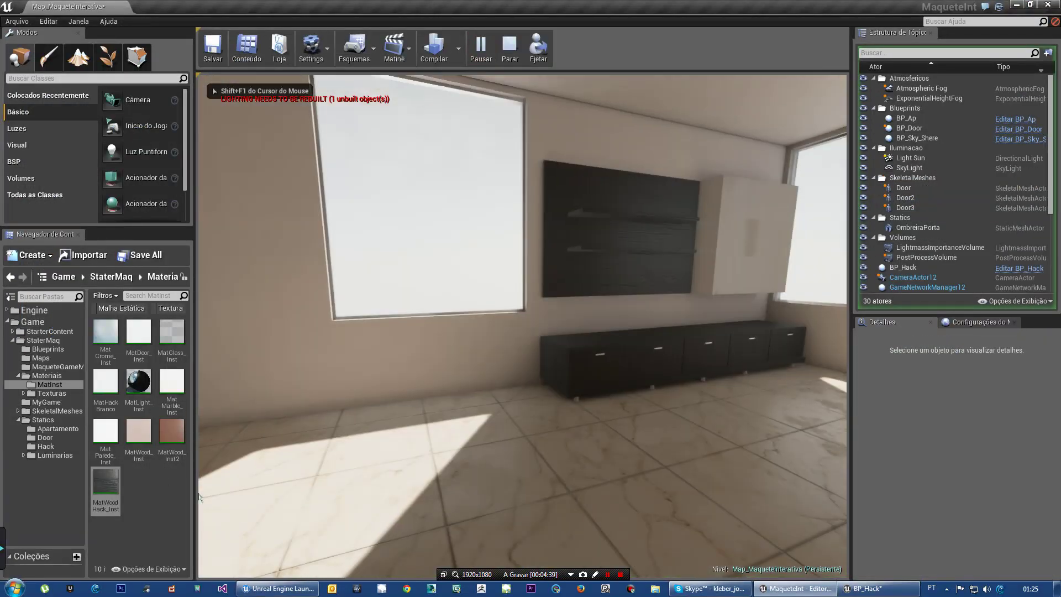
key(w)
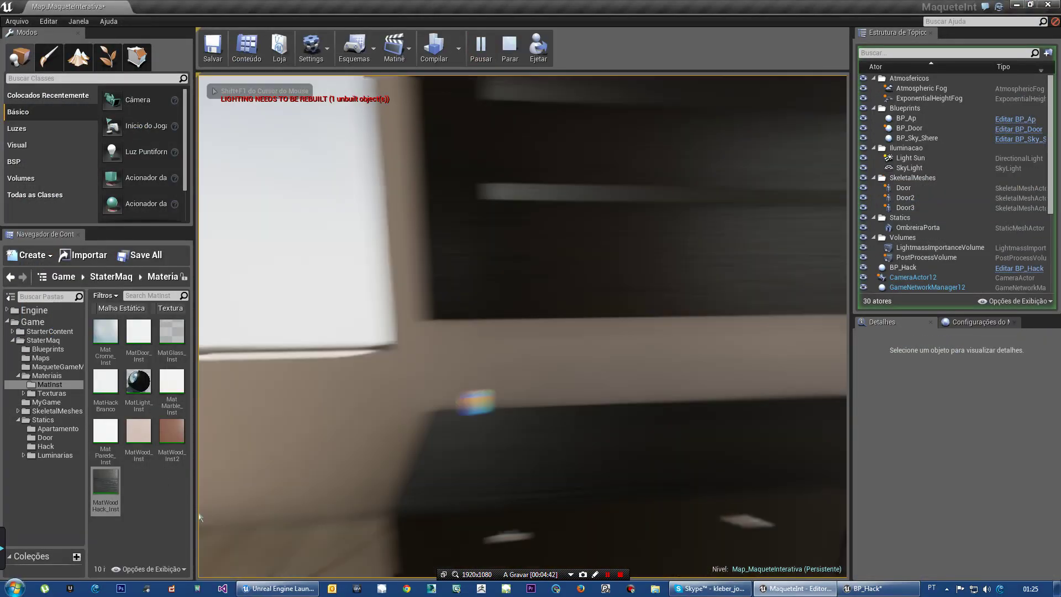
key(s)
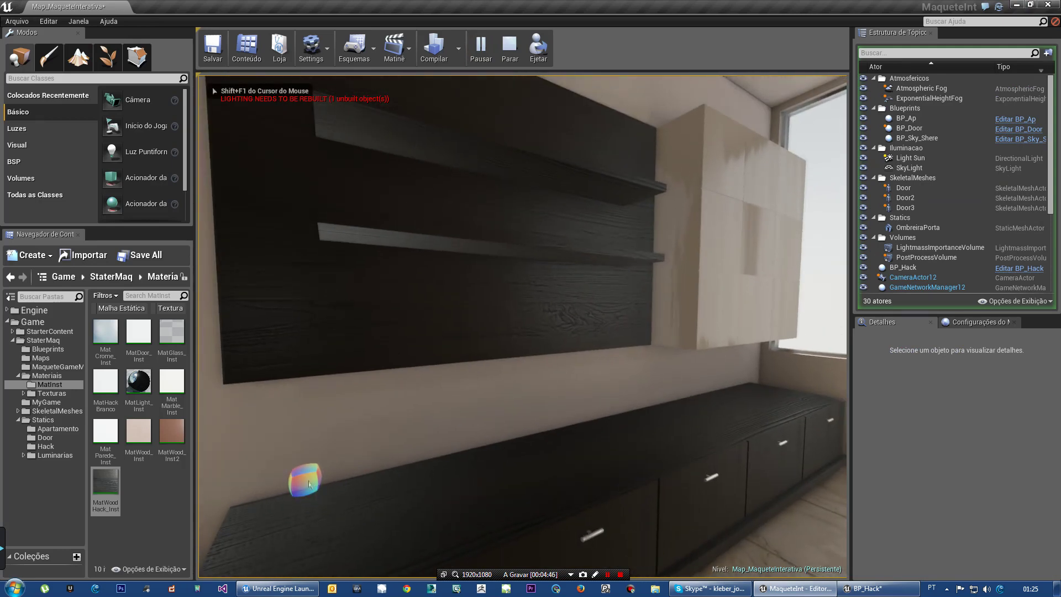
click(309, 485)
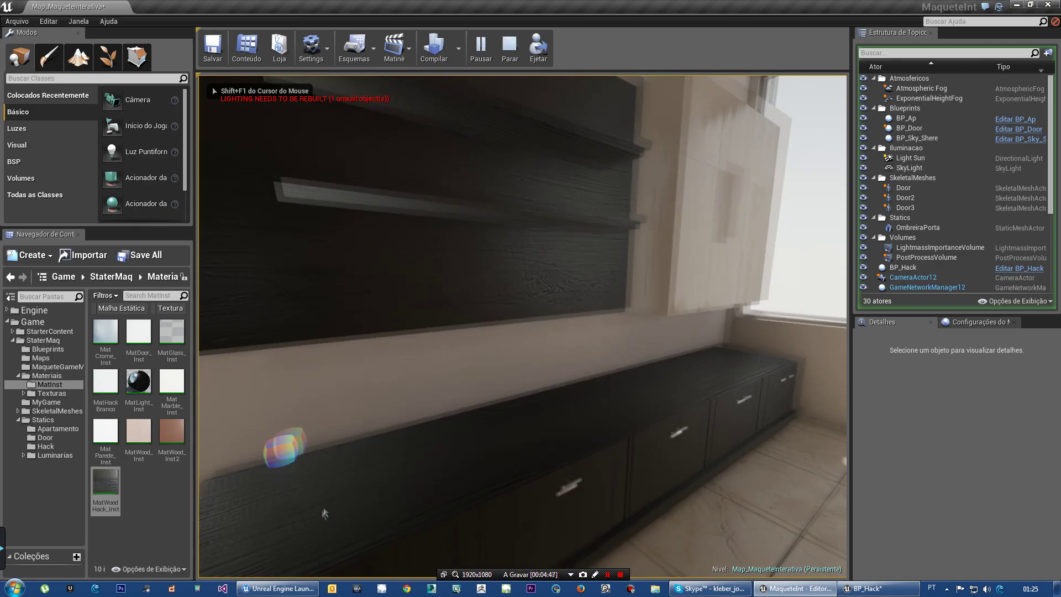
key(Escape)
click(485, 47)
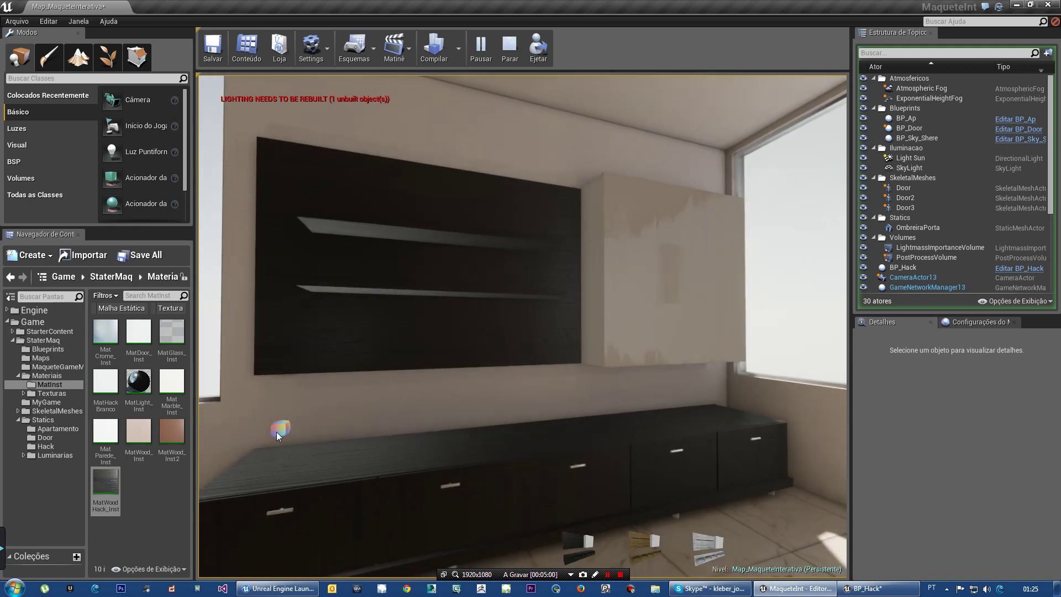
key(Escape)
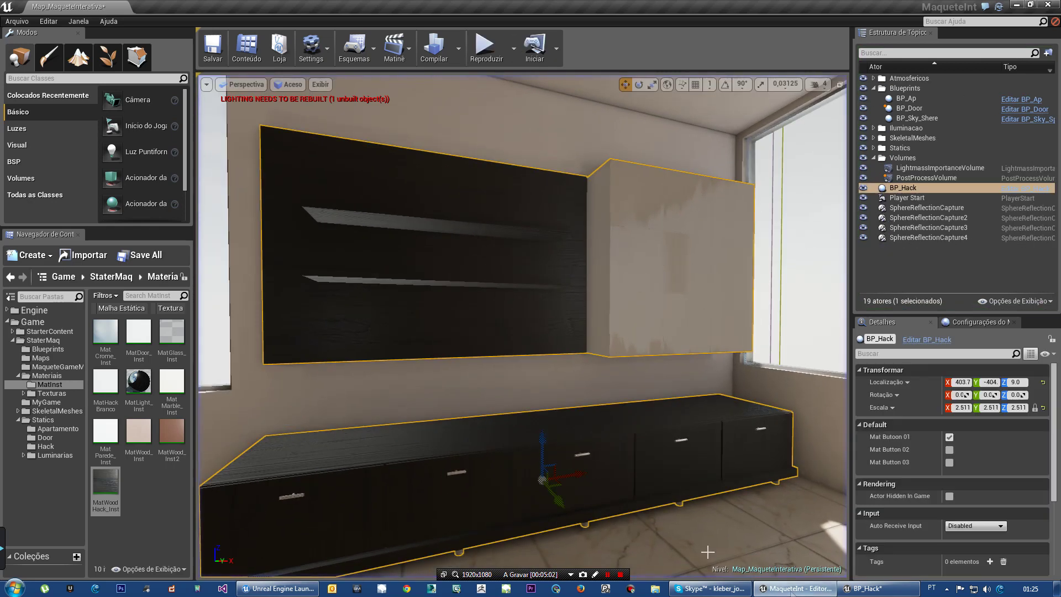
click(856, 590)
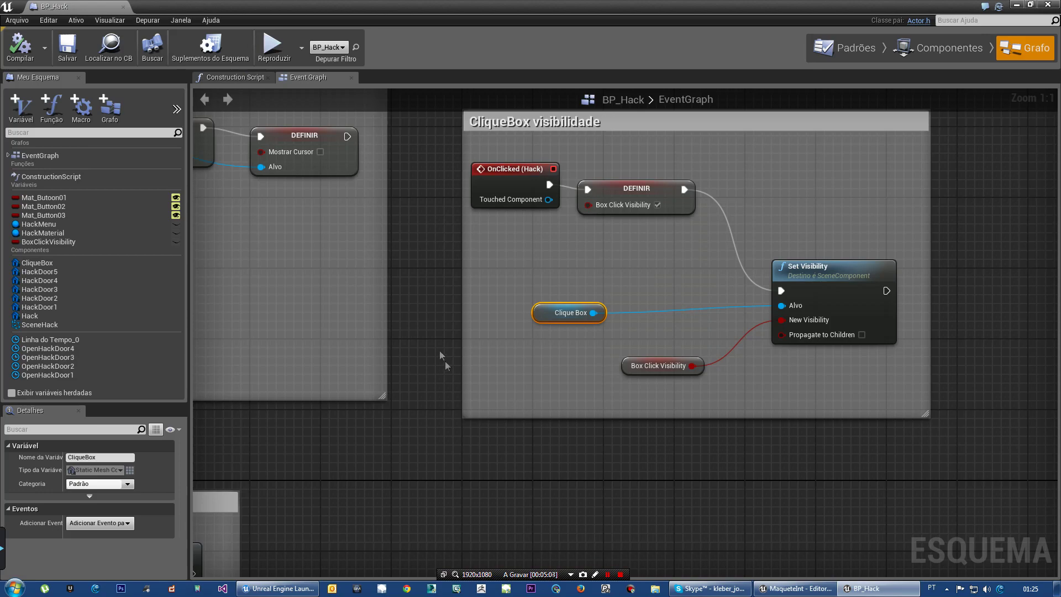
- Zoom out and reposition the Box Click Visibility setter and OnClicked (Hack) nodes
scroll(433, 327, down, 1)
right_drag(433, 328, 674, 373)
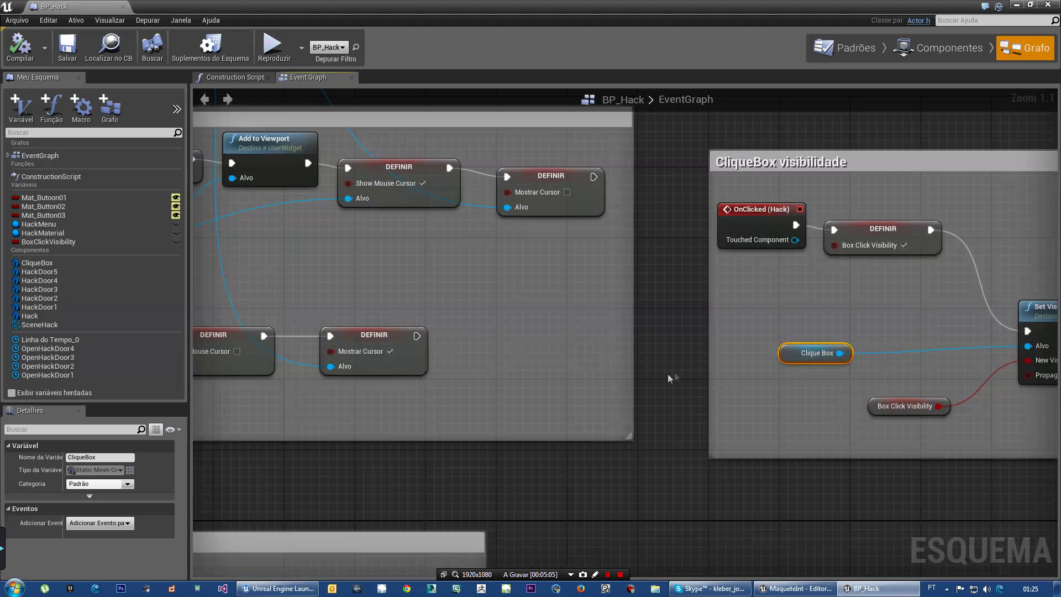
scroll(605, 406, down, 2)
scroll(601, 409, down, 1)
mouse_move(463, 444)
right_down()
mouse_move(576, 410)
mouse_move(417, 400)
right_up()
scroll(718, 300, up, 3)
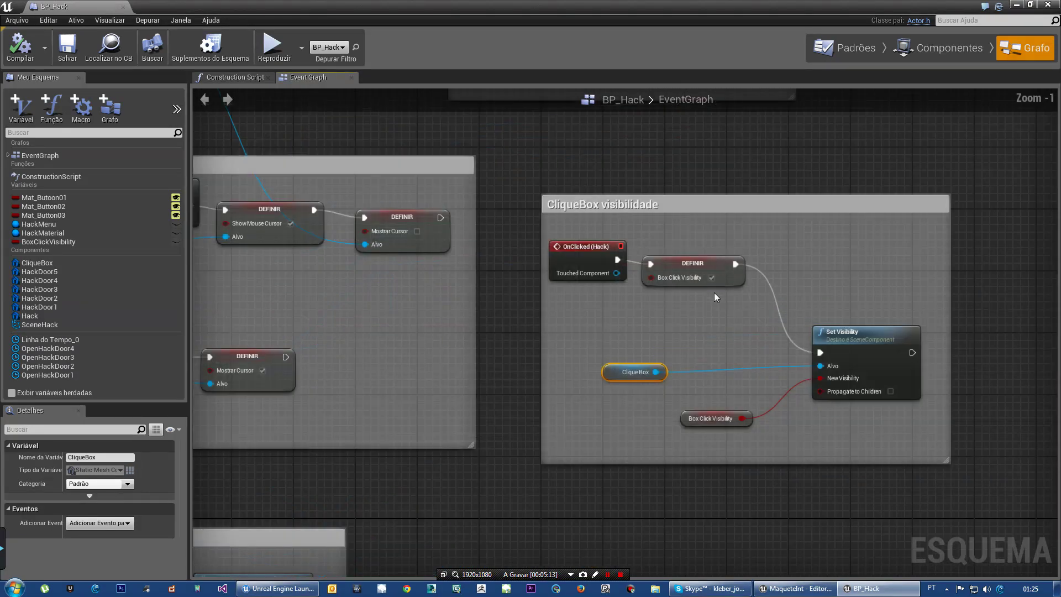
mouse_move(727, 268)
mouse_down()
mouse_move(792, 268)
mouse_move(777, 267)
mouse_up()
drag(602, 244, 602, 228)
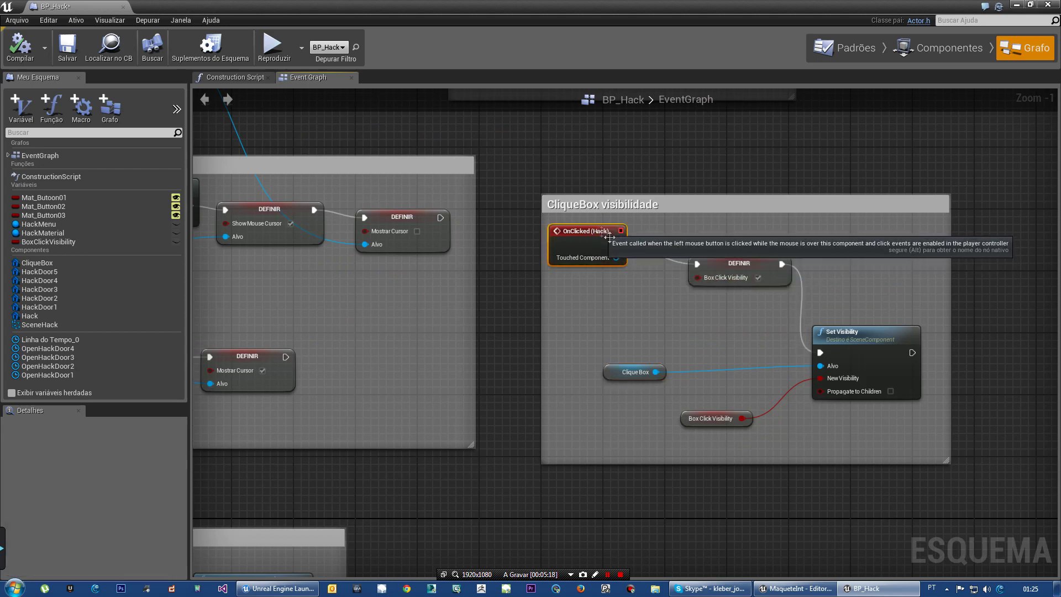
- Insert a FlipFlop between OnClicked (Hack) and the setter, using its A output
right_click(645, 320)
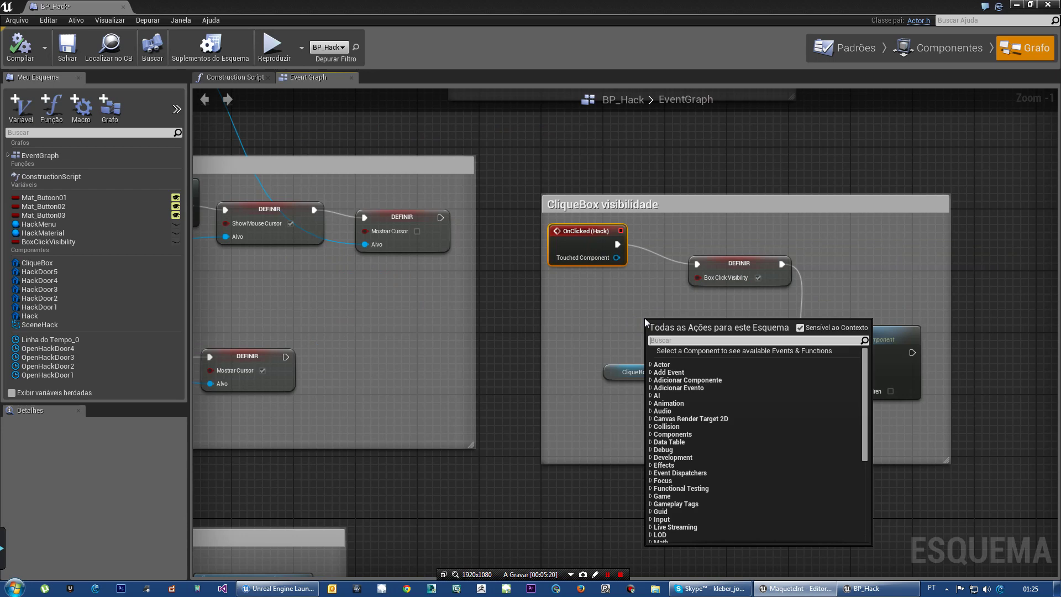
text(flip)
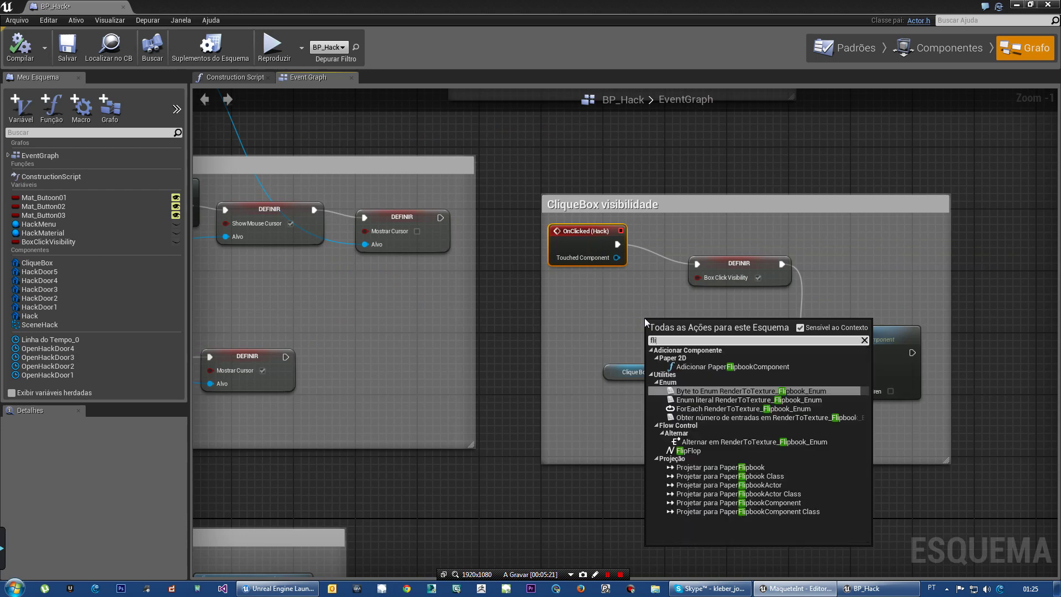
click(689, 455)
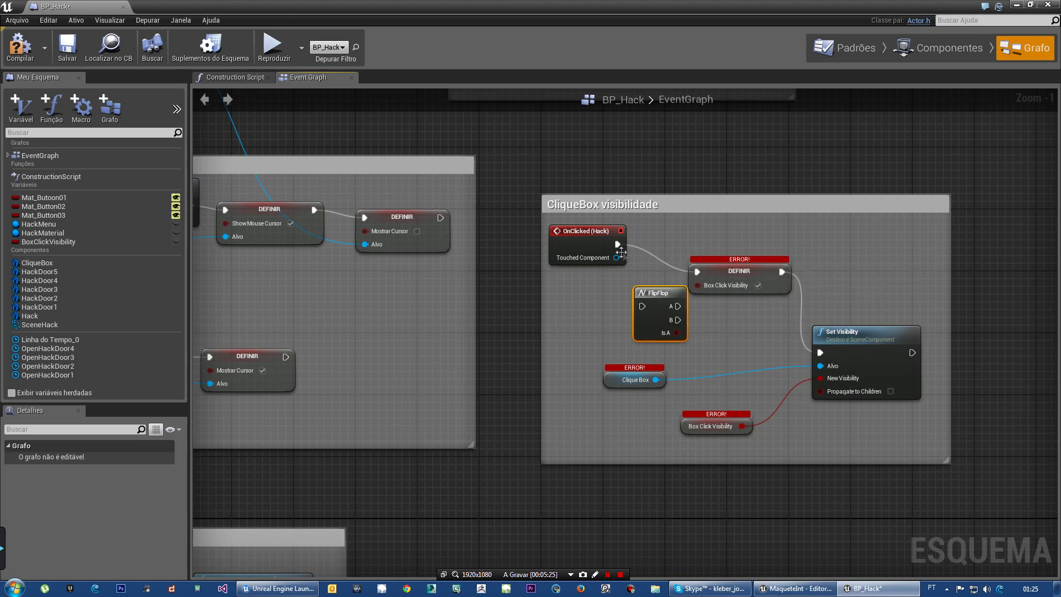
drag(619, 248, 641, 307)
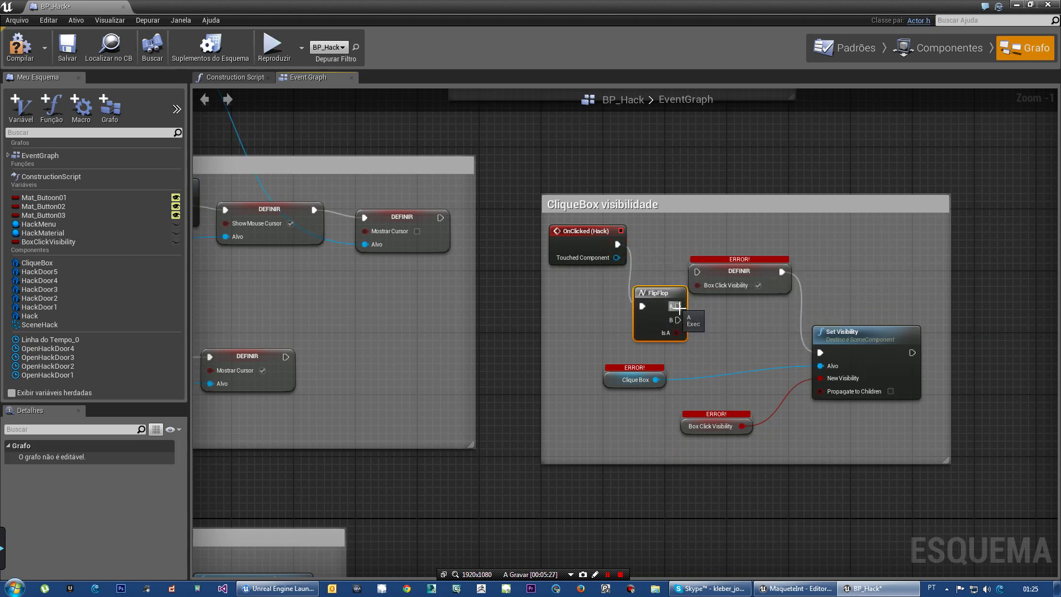
drag(679, 308, 698, 273)
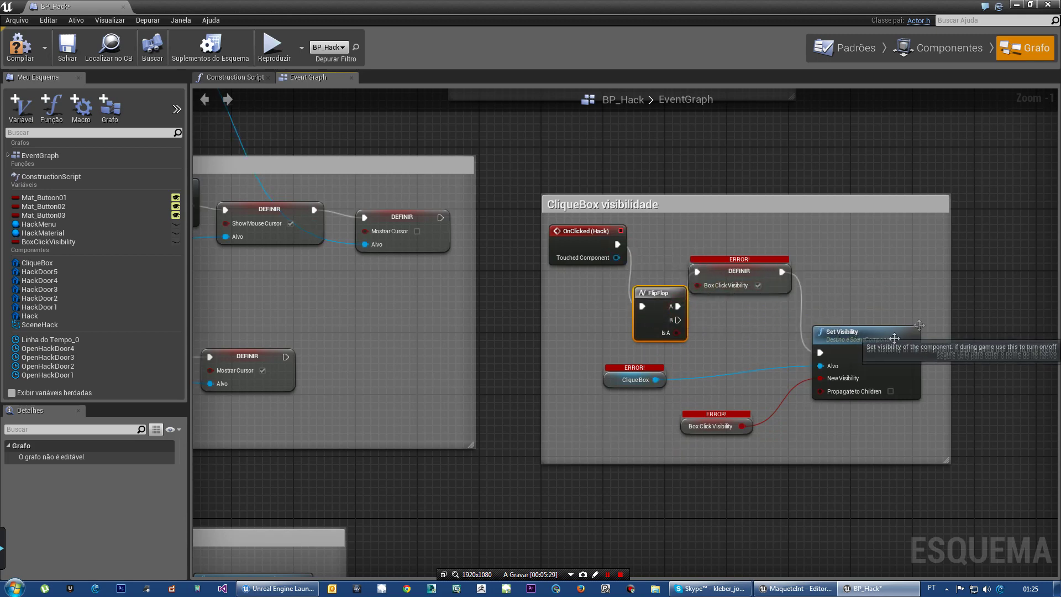
- Rearrange the nodes and paste a duplicate Box Click Visibility setter below the original
drag(950, 284, 1020, 284)
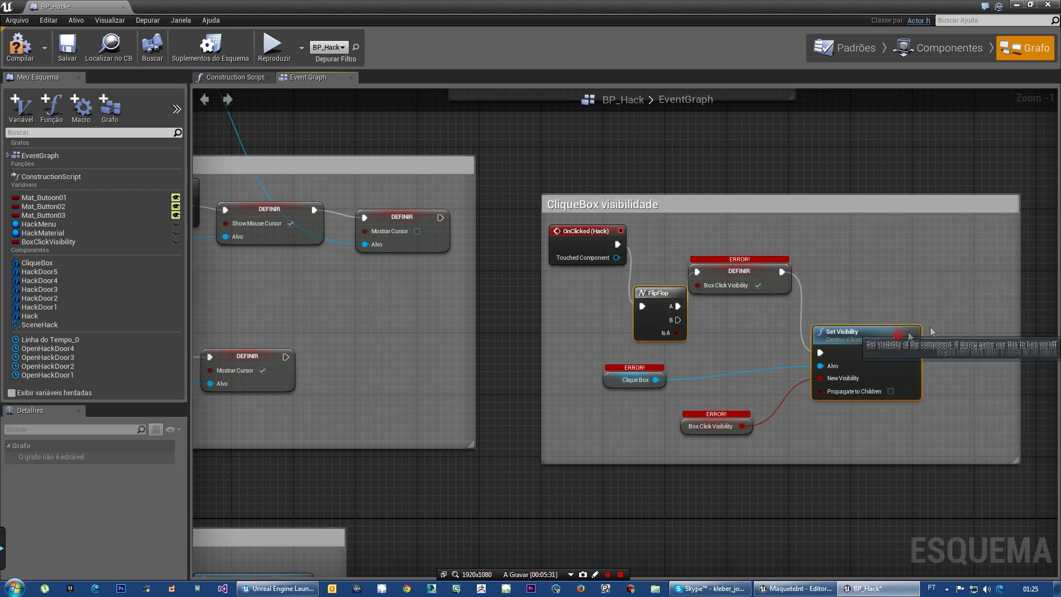
drag(862, 334, 946, 319)
drag(770, 271, 824, 253)
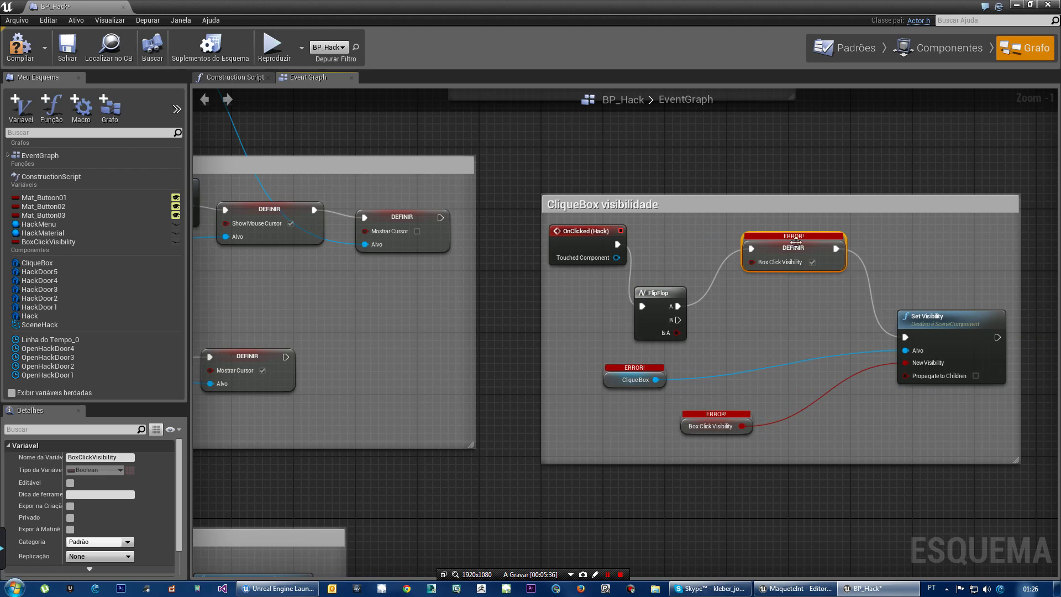
key(ctrl+c)
key(ctrl+v)
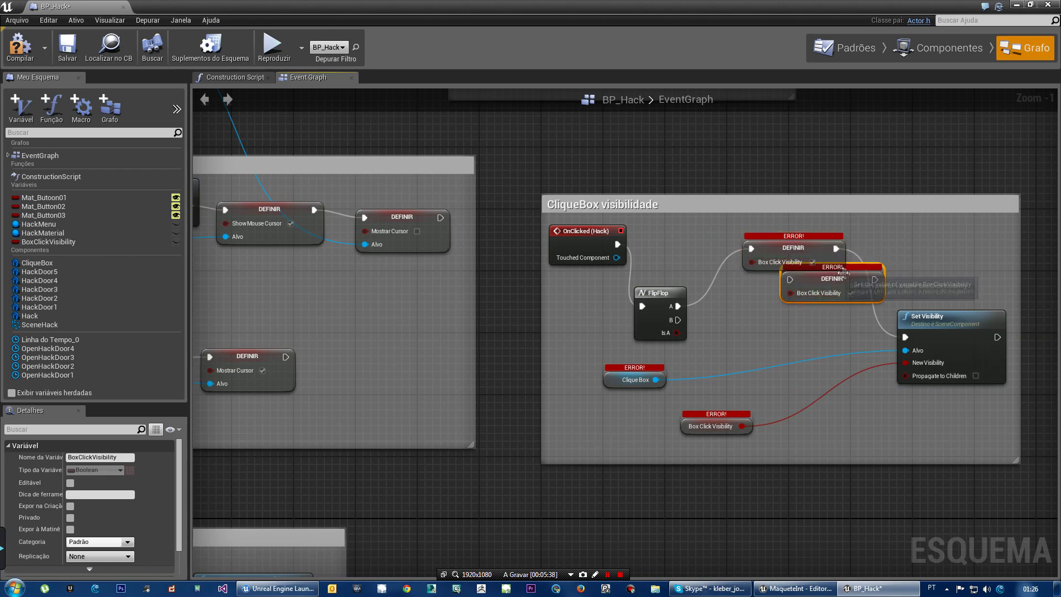
drag(842, 272, 798, 310)
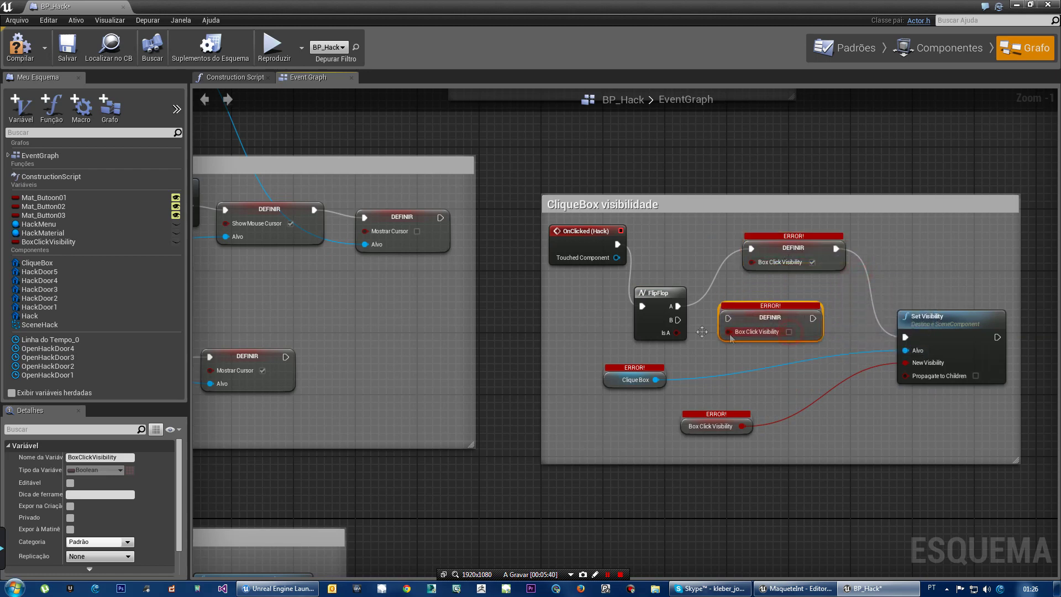
- Wire FlipFlop B through the false setter into Set Visibility, then compile and save
drag(676, 319, 727, 322)
drag(813, 318, 906, 337)
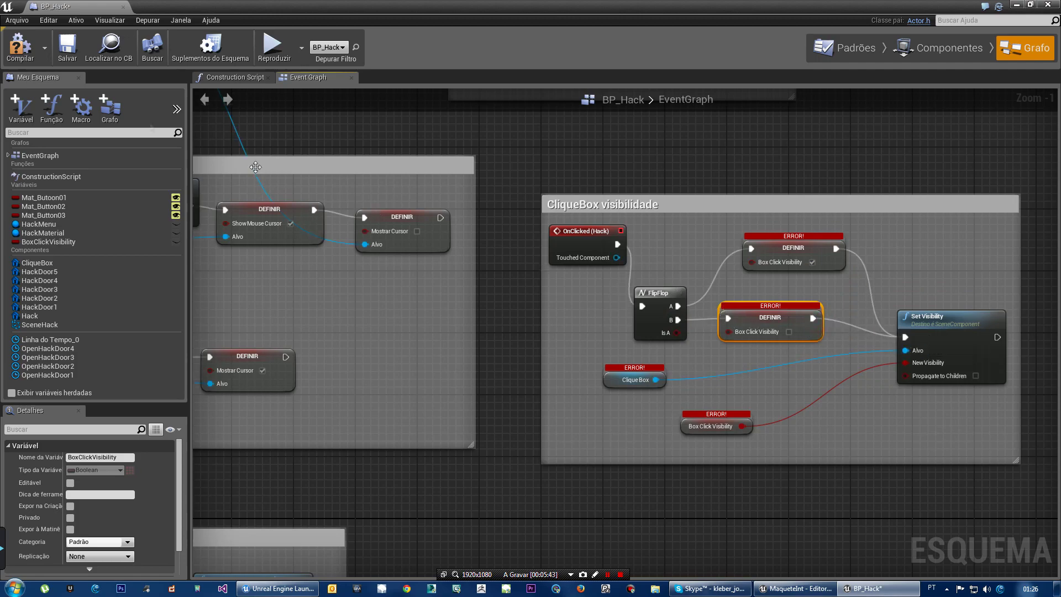
click(26, 64)
click(67, 52)
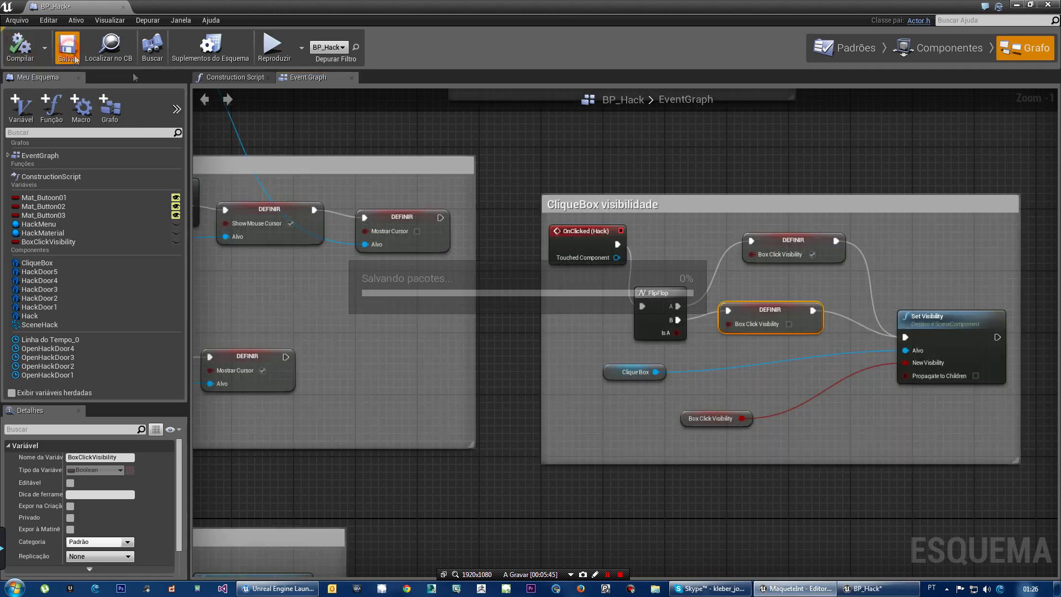
- Play the level, turn toward the cabinet and click it, then stop the game
click(1019, 7)
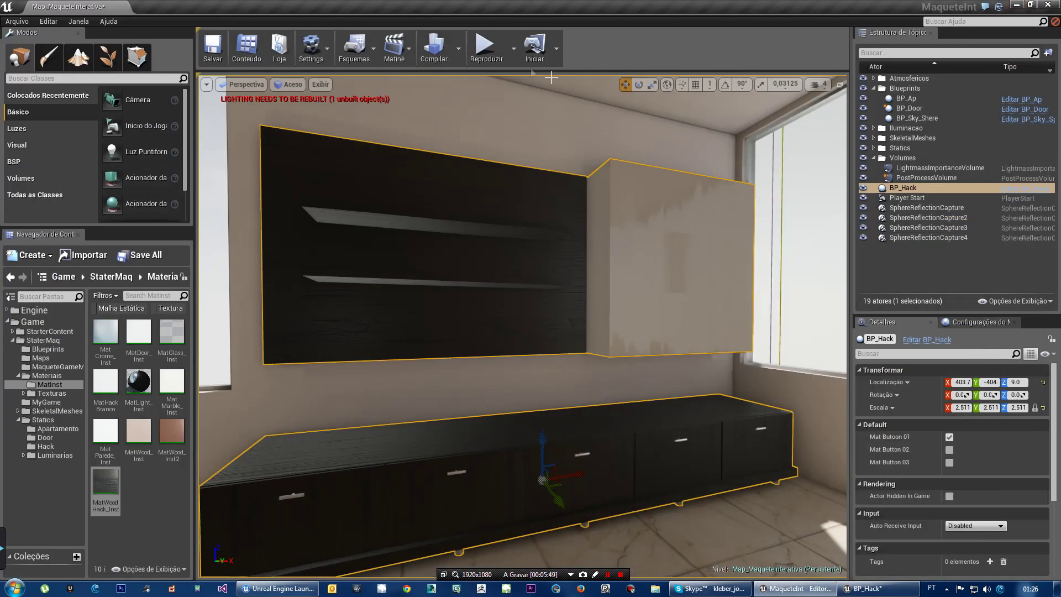
click(482, 45)
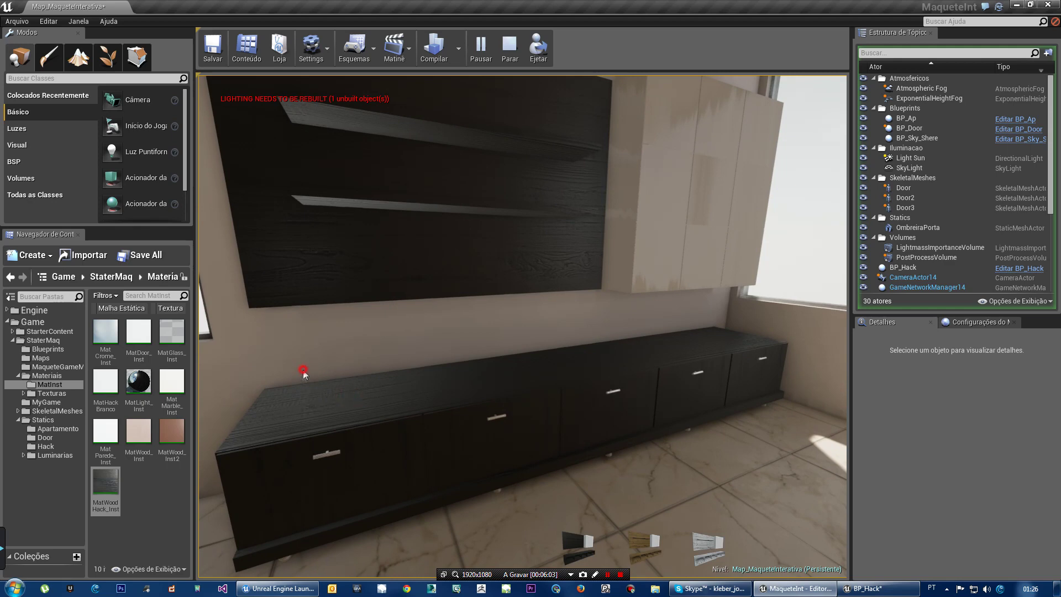
drag(304, 372, 331, 374)
click(335, 368)
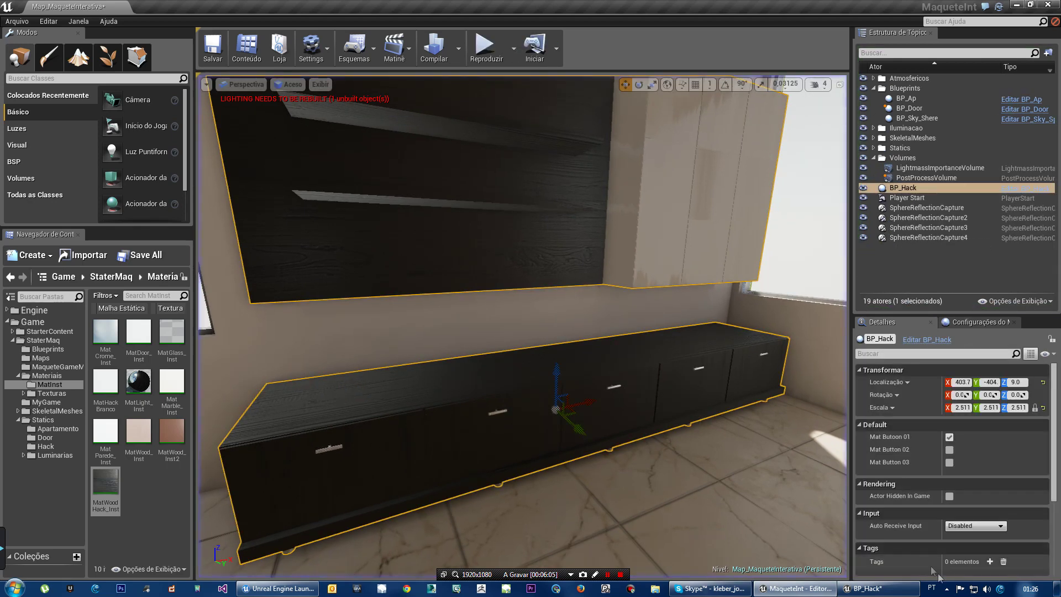
click(879, 588)
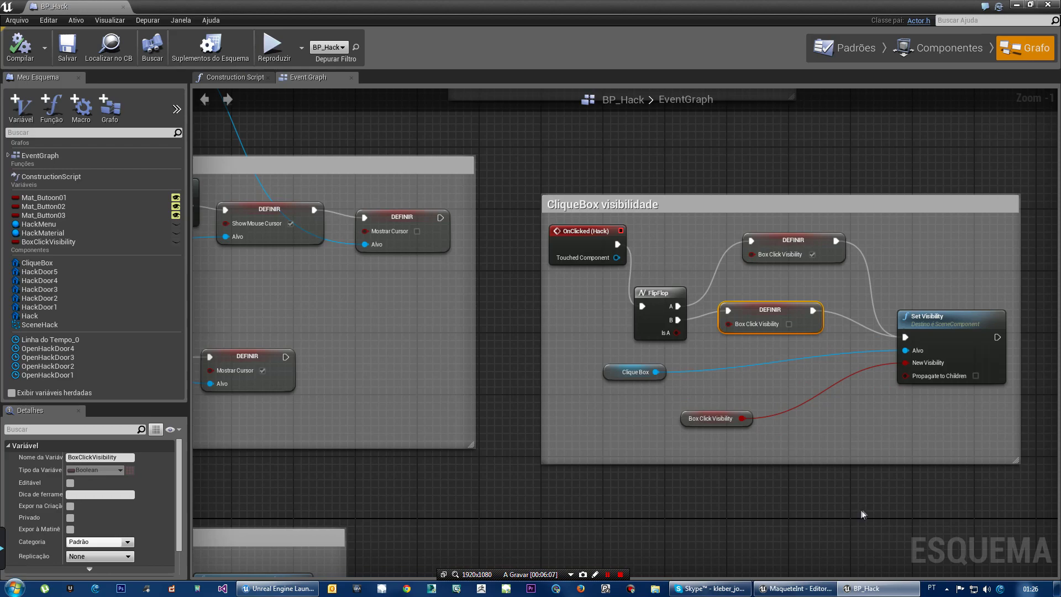
- Pan and zoom the graph to show the Widget section's Branch on Box Click Visibility
mouse_move(864, 513)
right_down()
mouse_move(726, 475)
mouse_move(749, 477)
right_up()
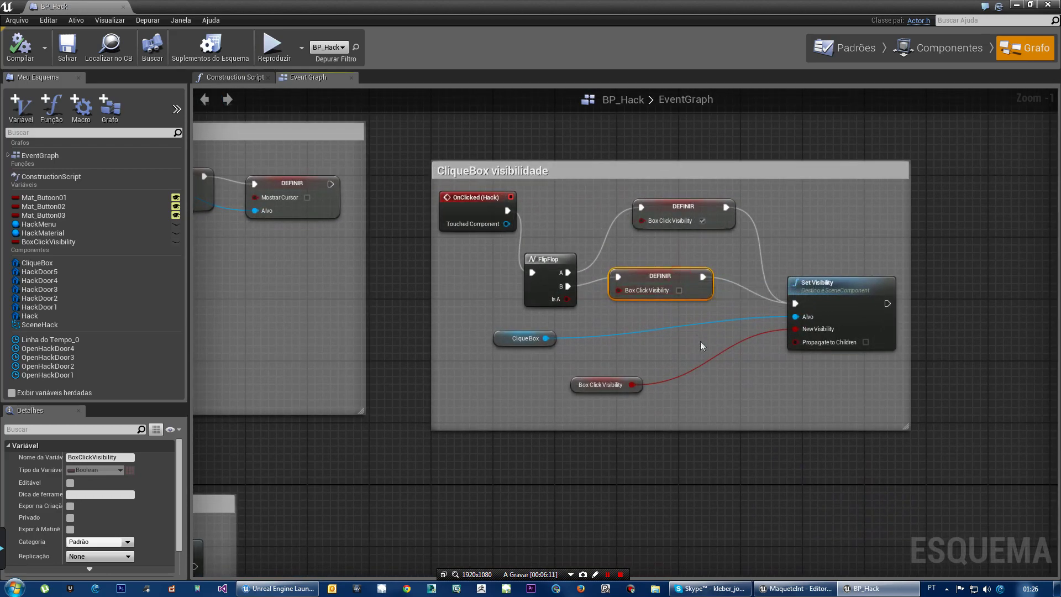
right_drag(446, 436, 576, 436)
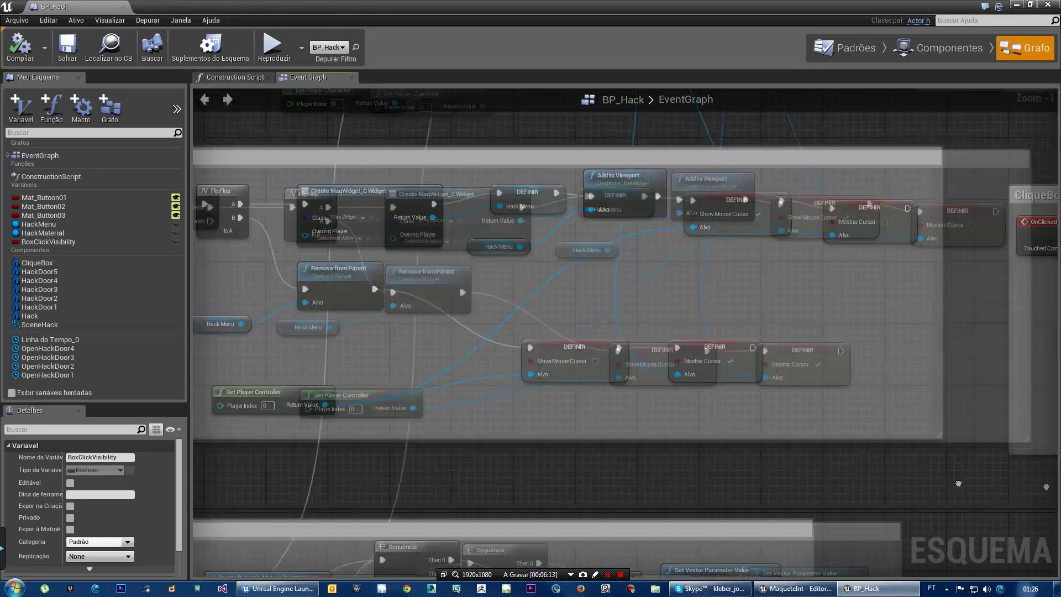
scroll(499, 431, down, 3)
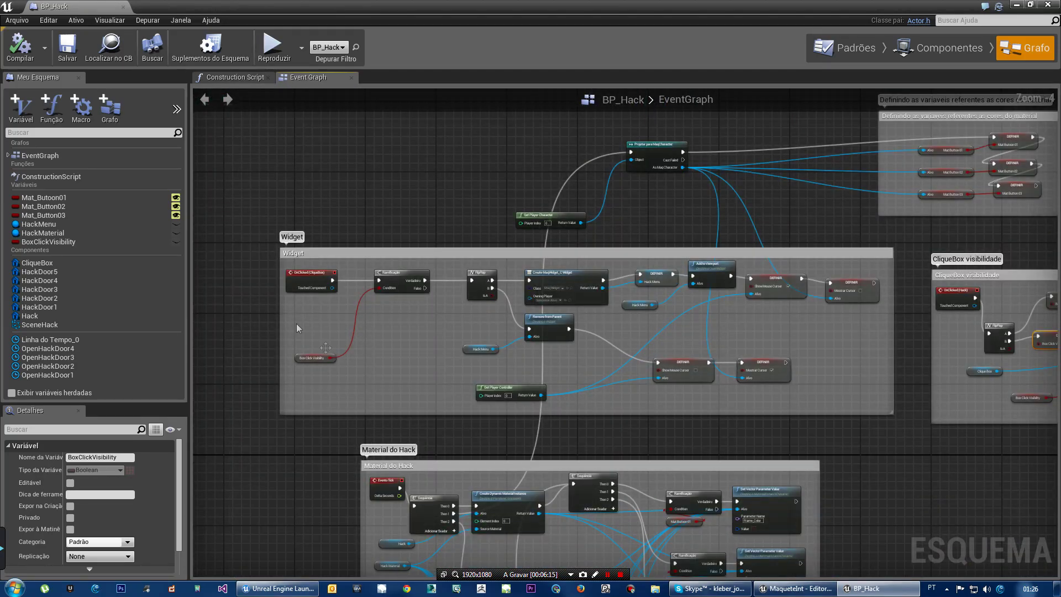
scroll(306, 288, up, 1)
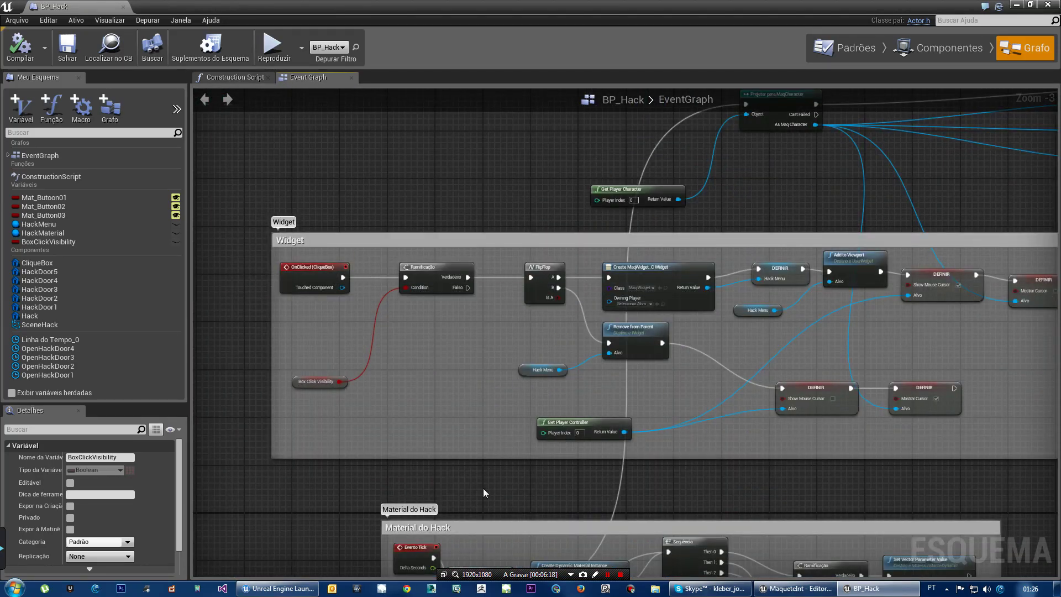
mouse_move(483, 489)
right_down()
mouse_move(448, 324)
mouse_move(495, 429)
right_up()
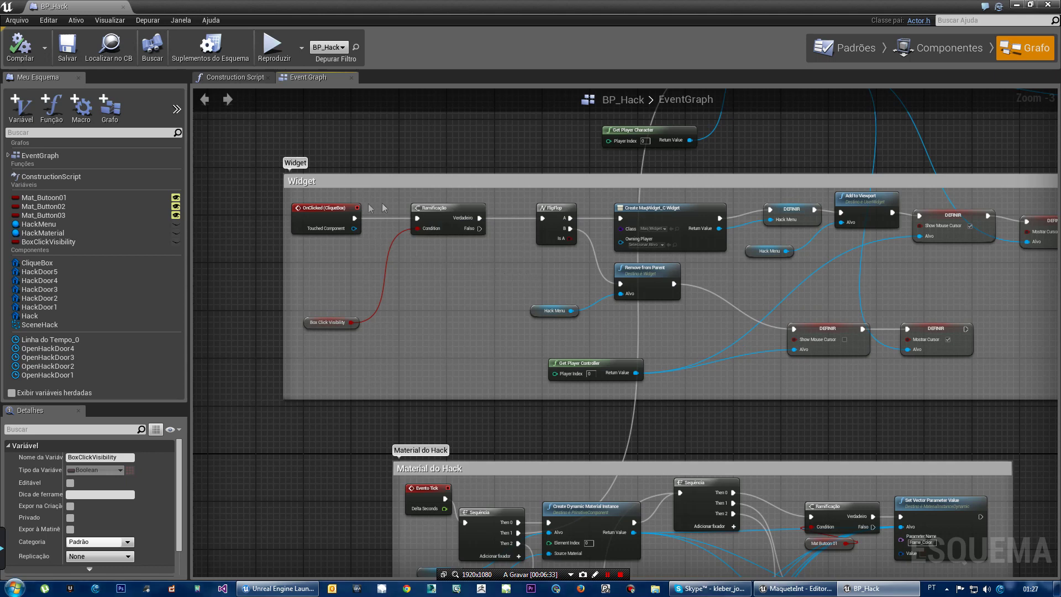
- Chain a new Box Click Visibility setter after the lower Mostrar Cursor node and compile
right_drag(891, 442, 803, 325)
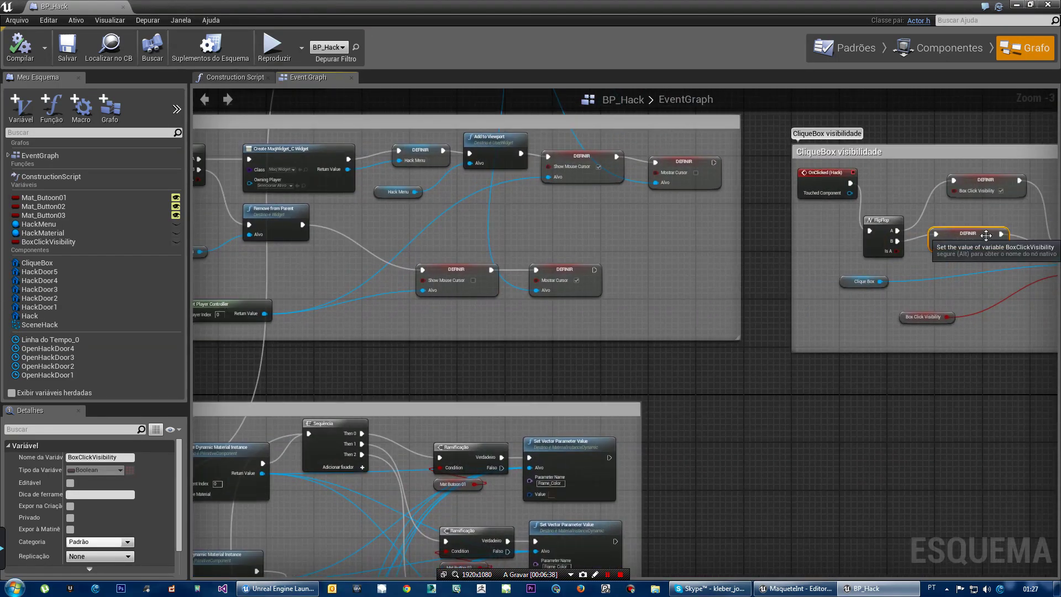
drag(49, 241, 652, 284)
click(679, 314)
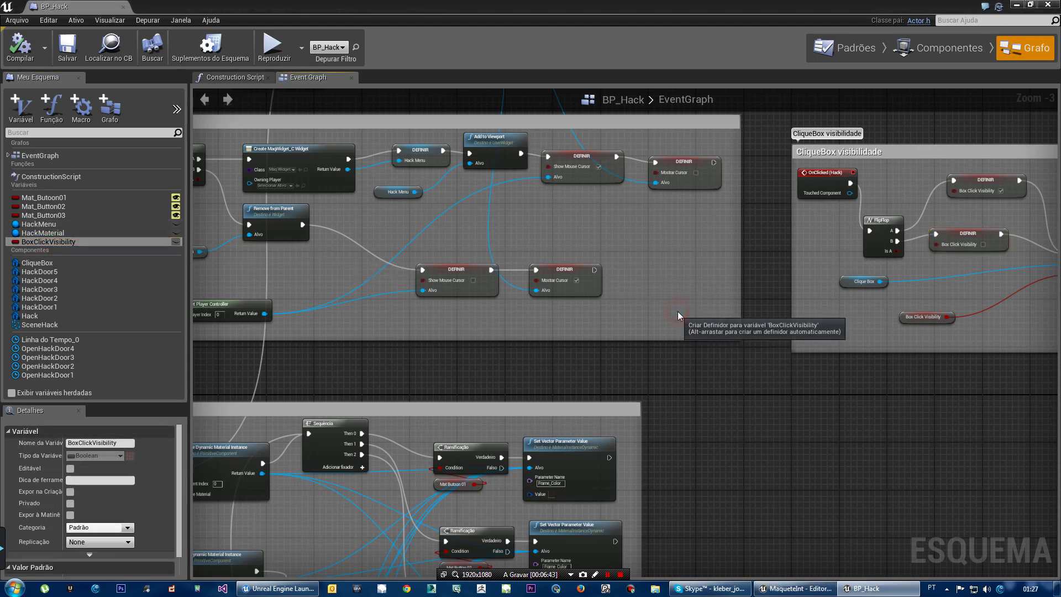
drag(652, 291, 598, 273)
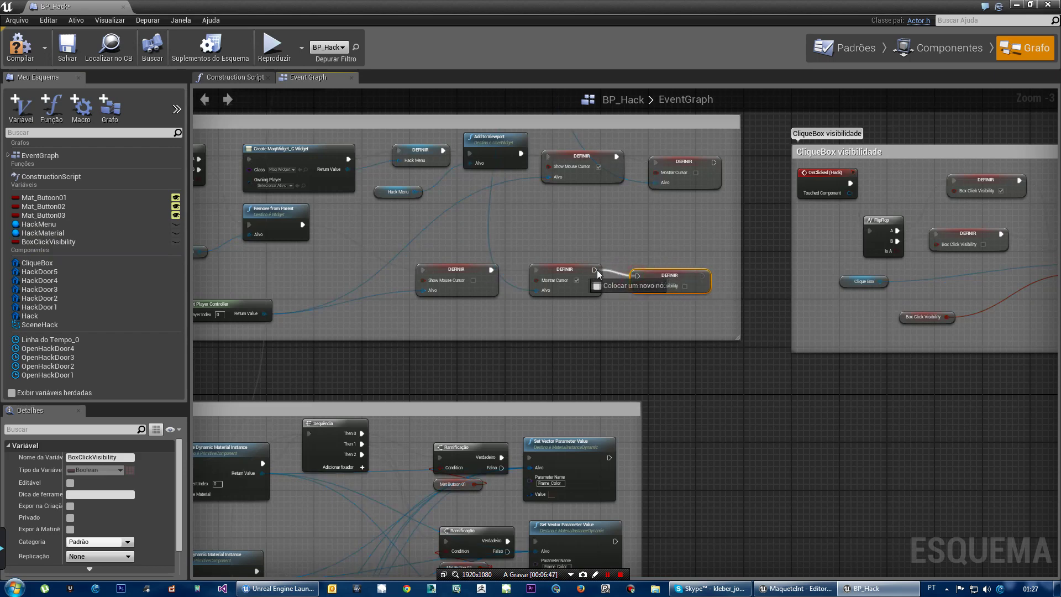
drag(685, 277, 667, 270)
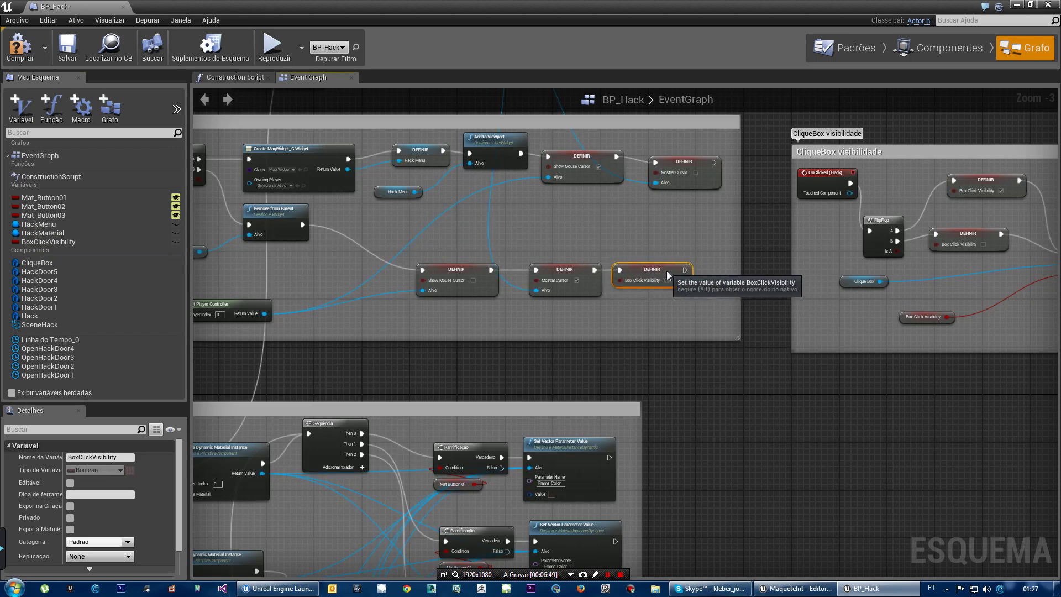
click(13, 51)
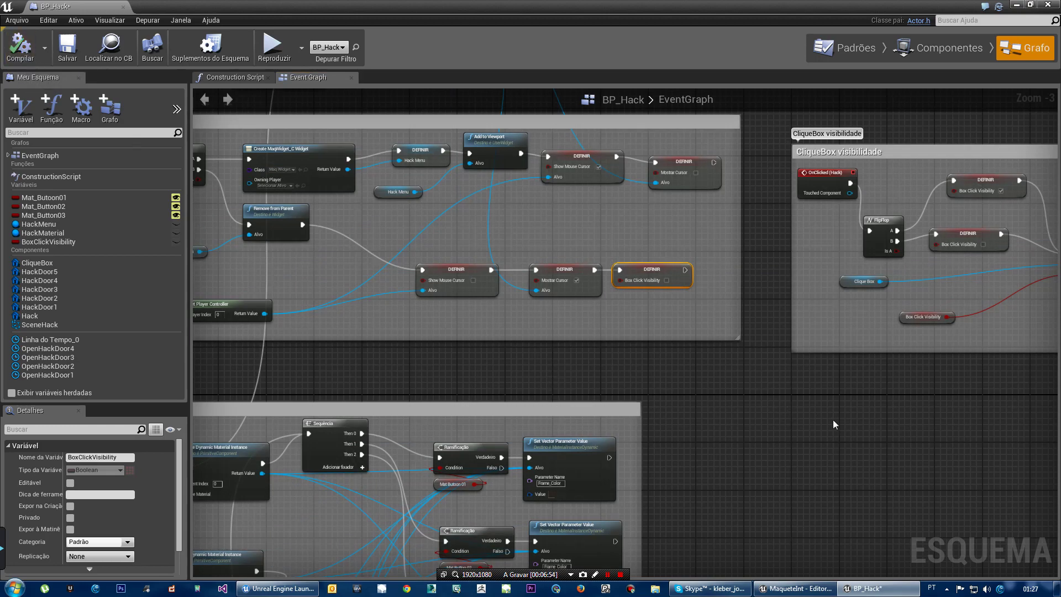
right_drag(871, 427, 652, 448)
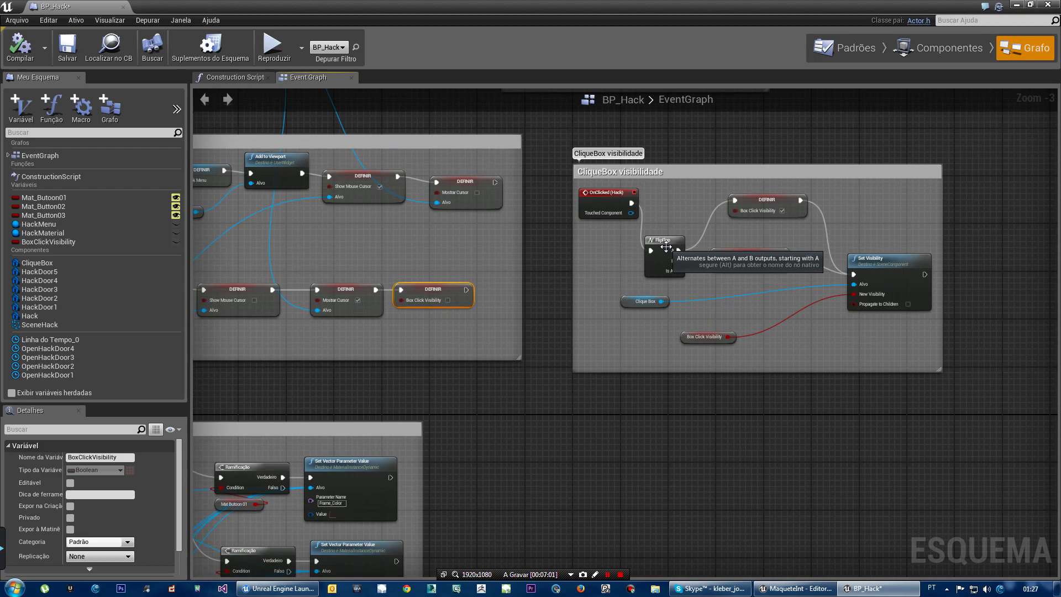
- Delete the FlipFlop and false setter, wire OnClicked (Hack) straight to the true setter, compile and save
click(667, 252)
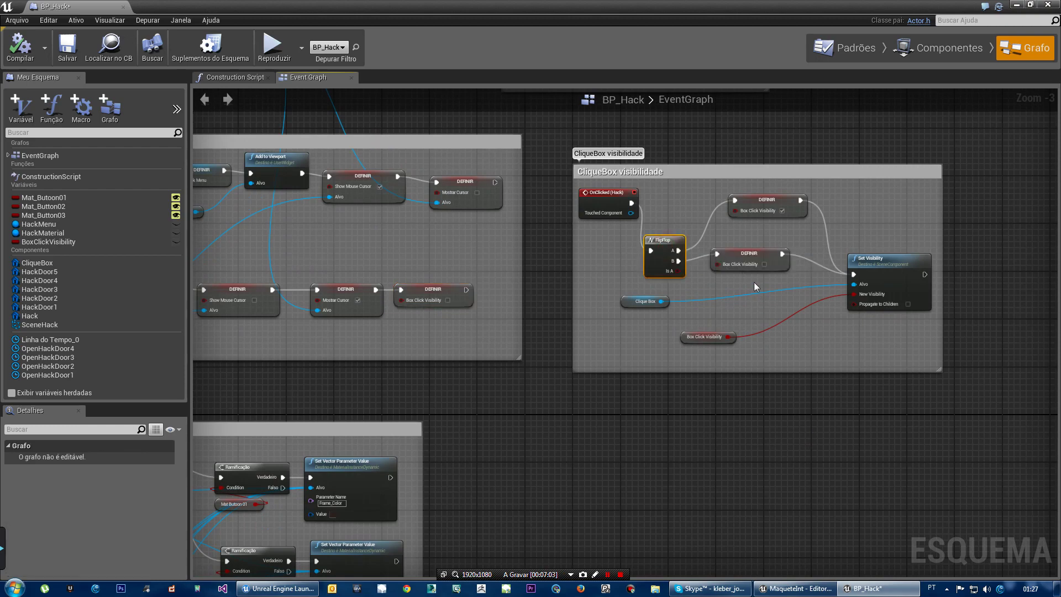
ctrl+click(775, 265)
key(Delete)
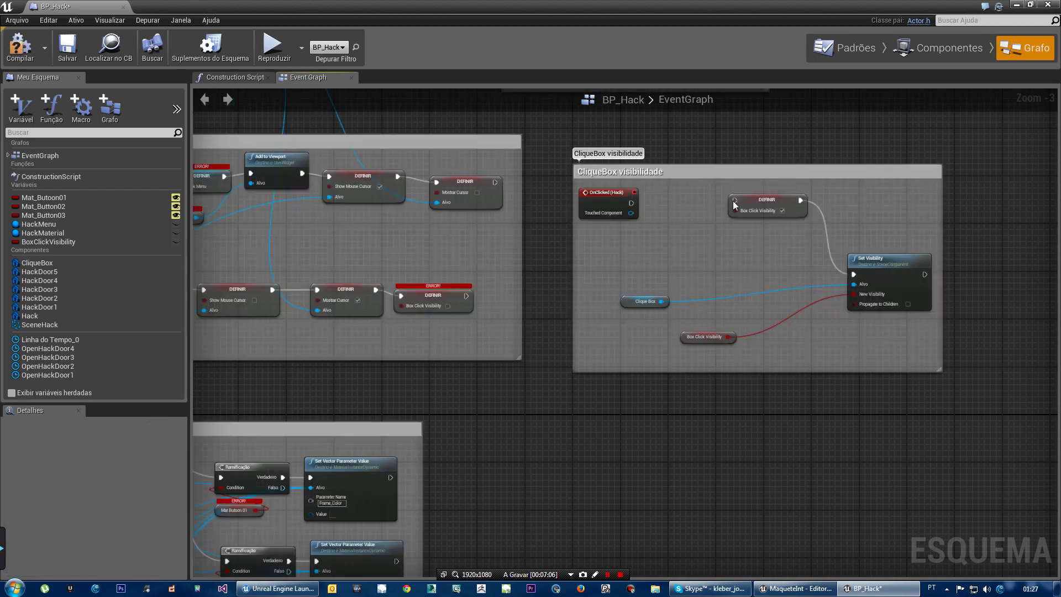
drag(735, 200, 631, 203)
click(19, 47)
click(67, 47)
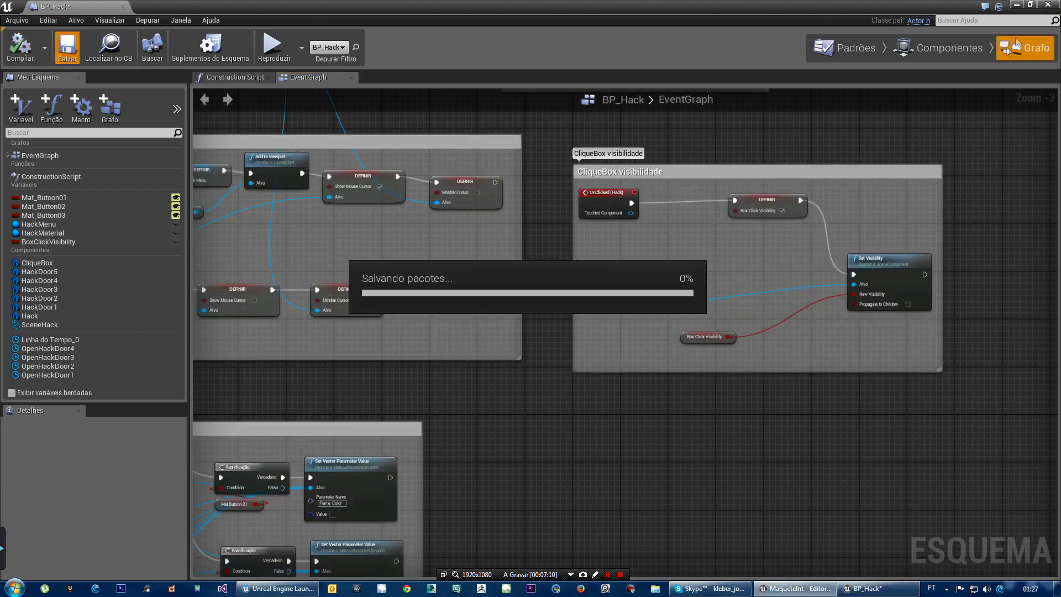
click(1017, 6)
- Play the level, click the cabinet and switch it to the brown wood material, then stop
click(482, 44)
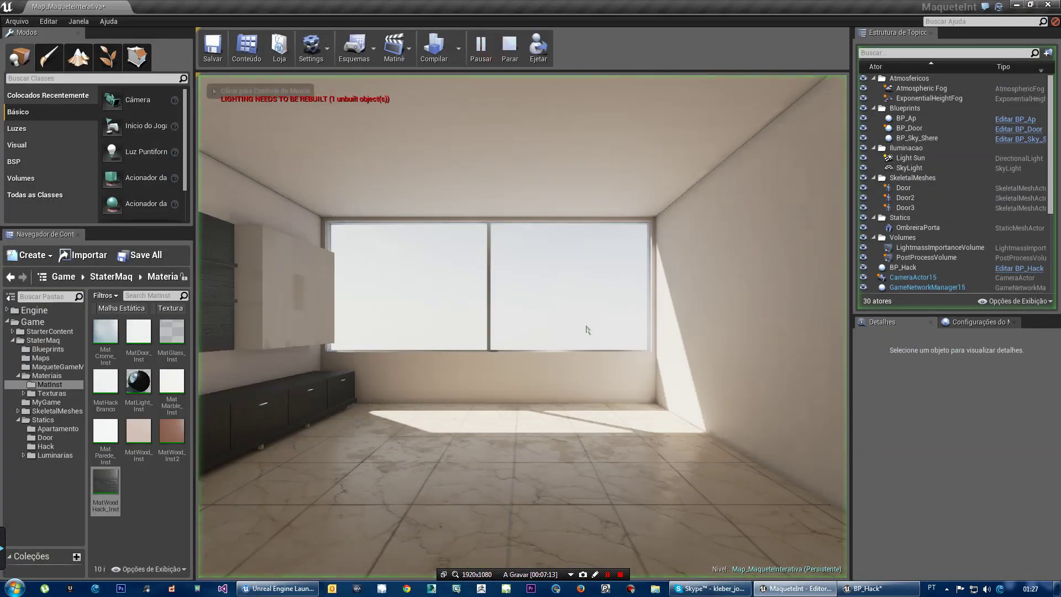
key(w)
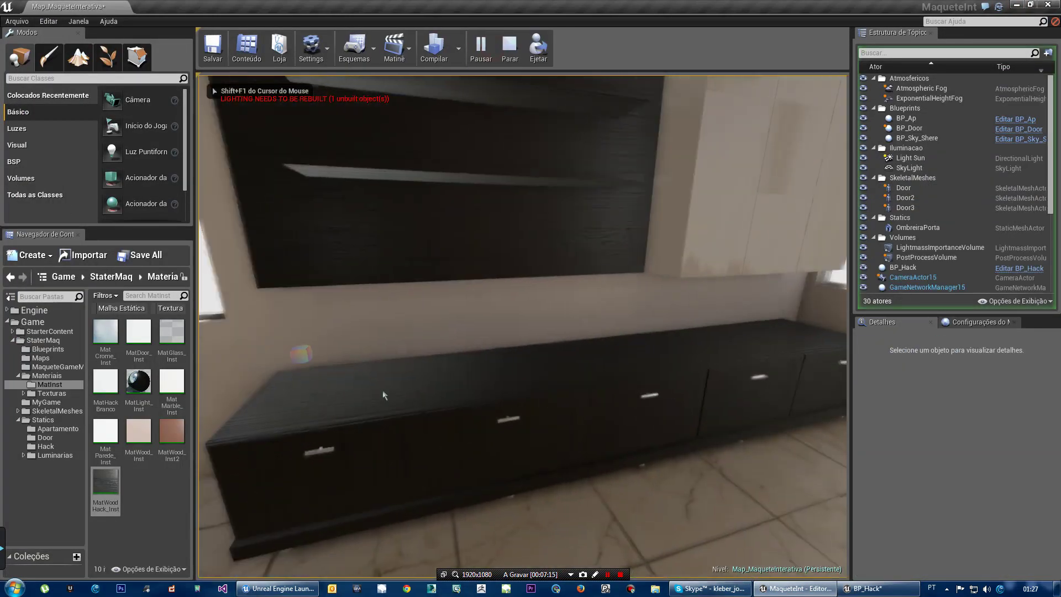
key(w)
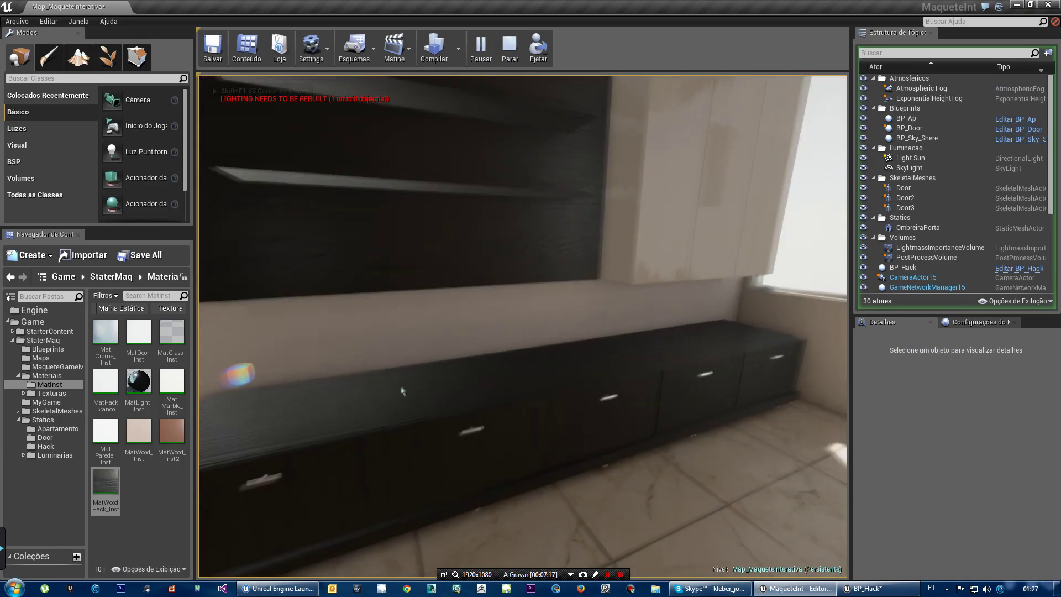
key(s)
click(366, 378)
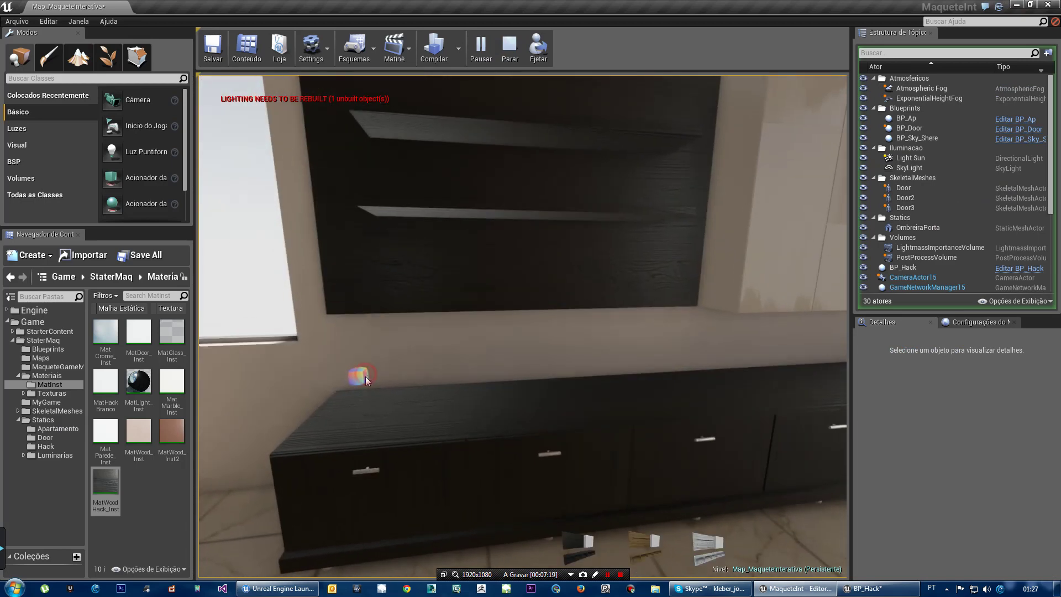
click(649, 539)
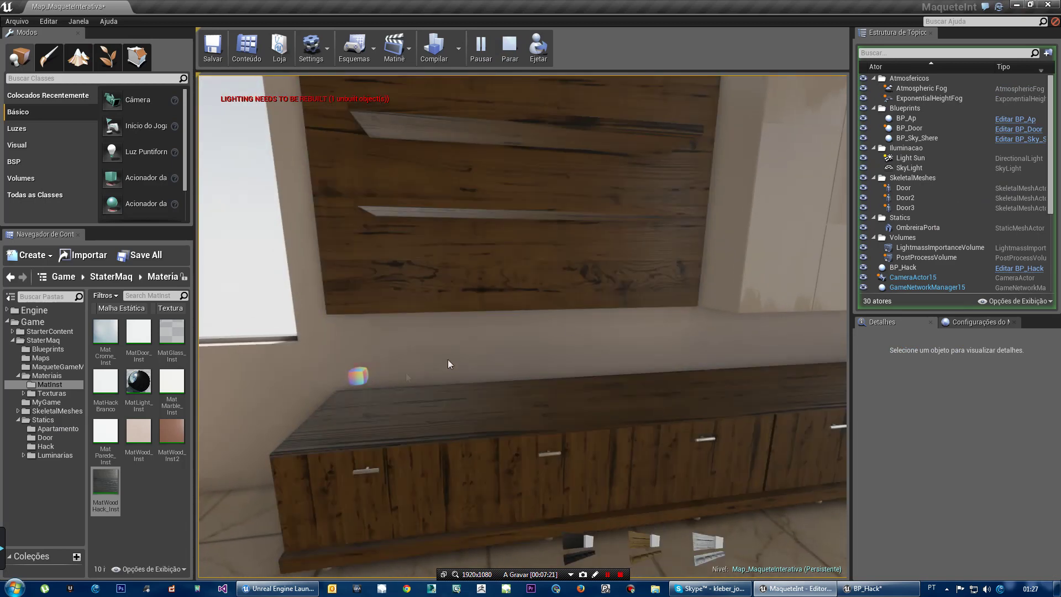
key(d)
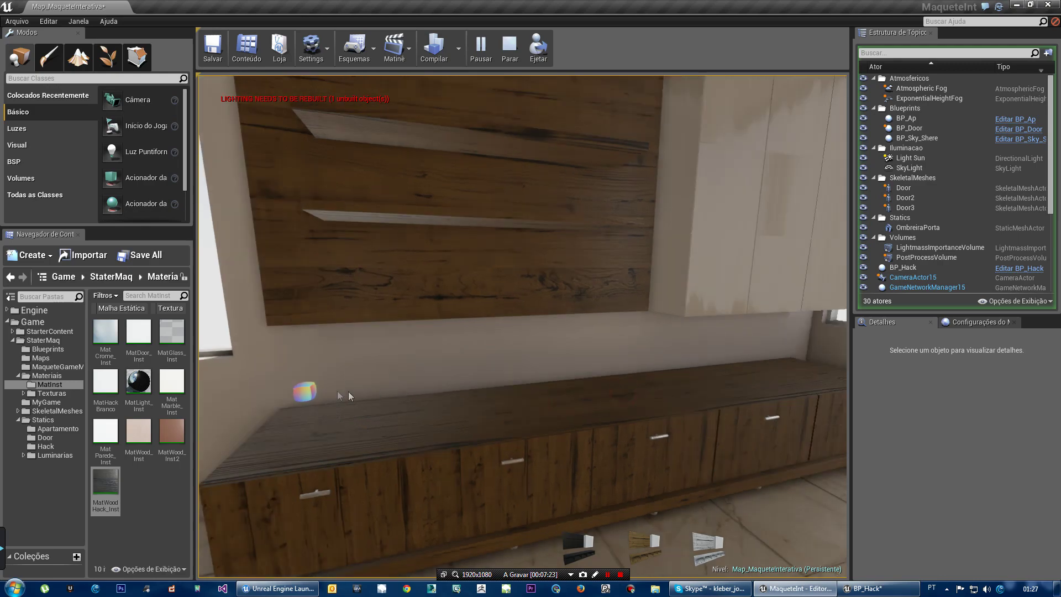
click(311, 396)
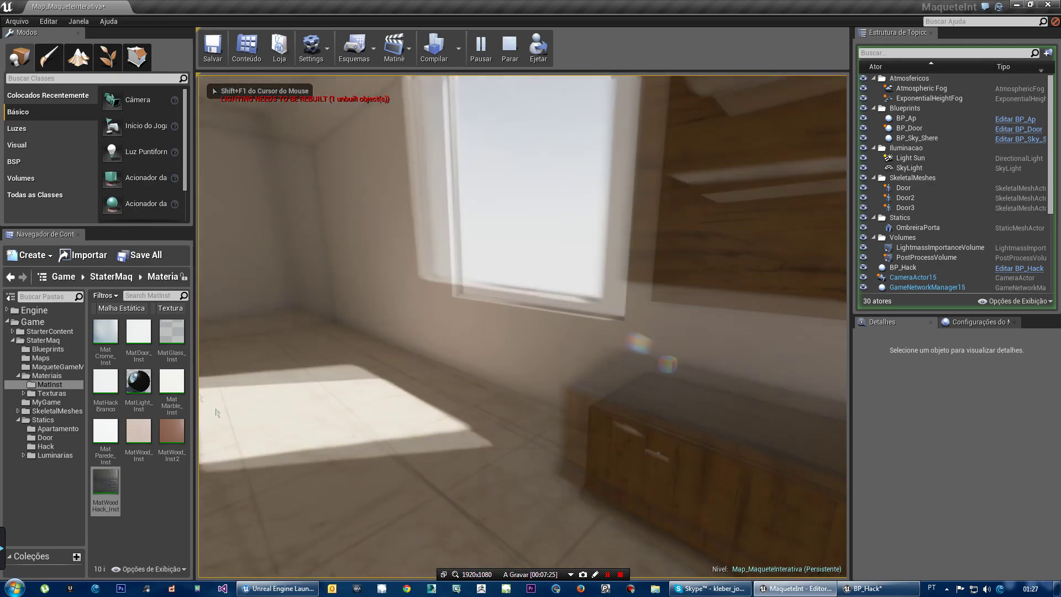
key(Escape)
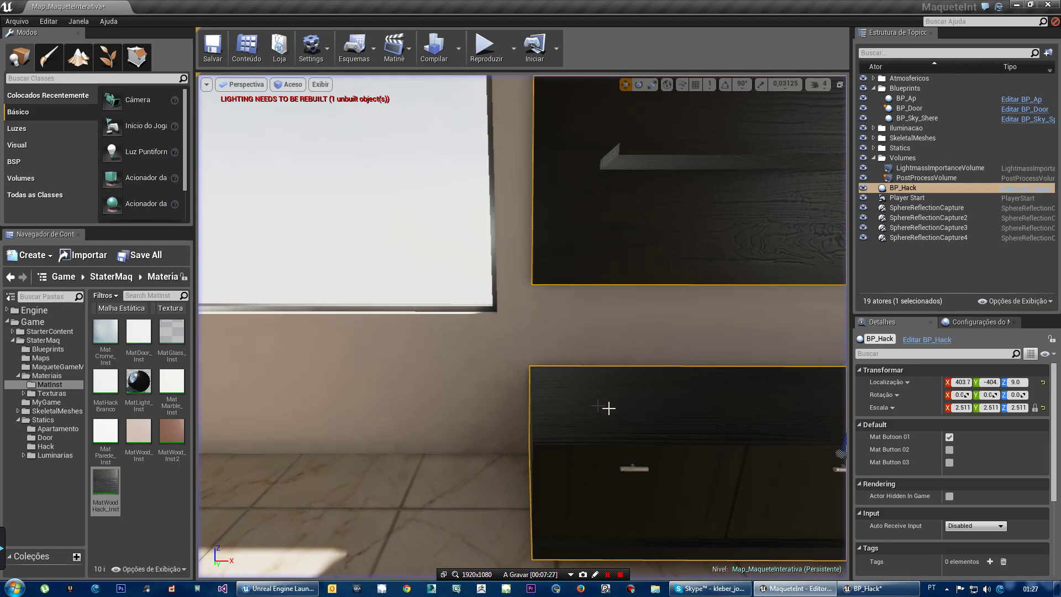
click(854, 588)
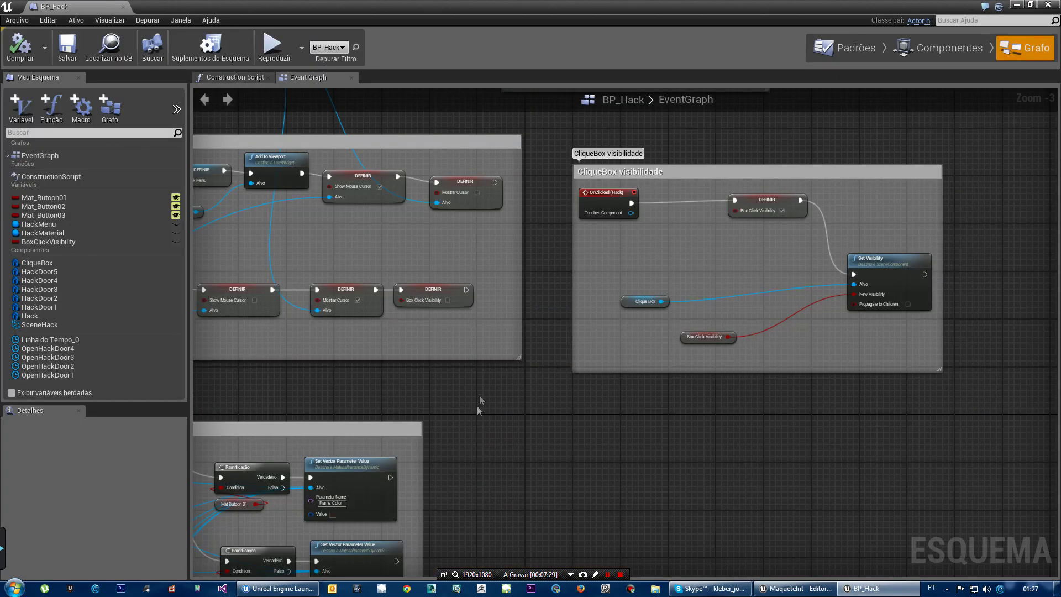
- Untick the value on the Widget chain's last Box Click Visibility setter so it sets false
right_drag(479, 396, 662, 398)
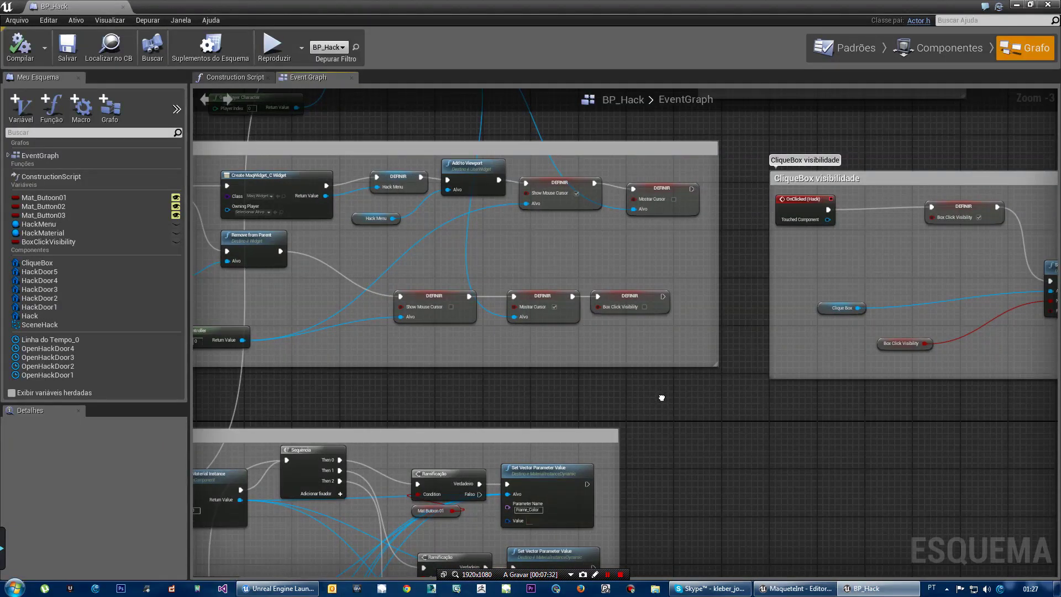
right_drag(661, 398, 670, 386)
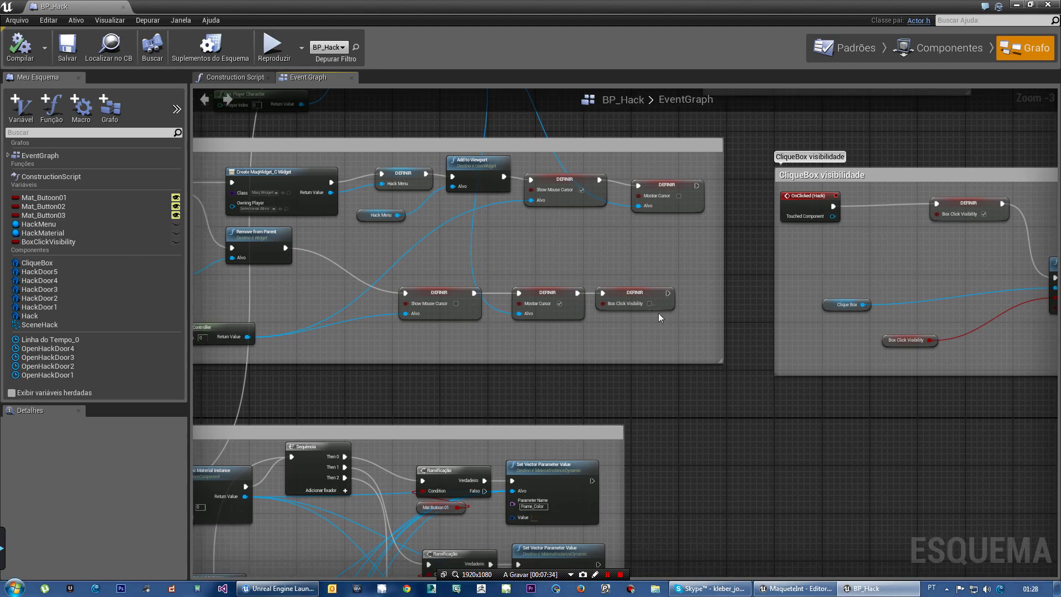
click(650, 303)
click(650, 303)
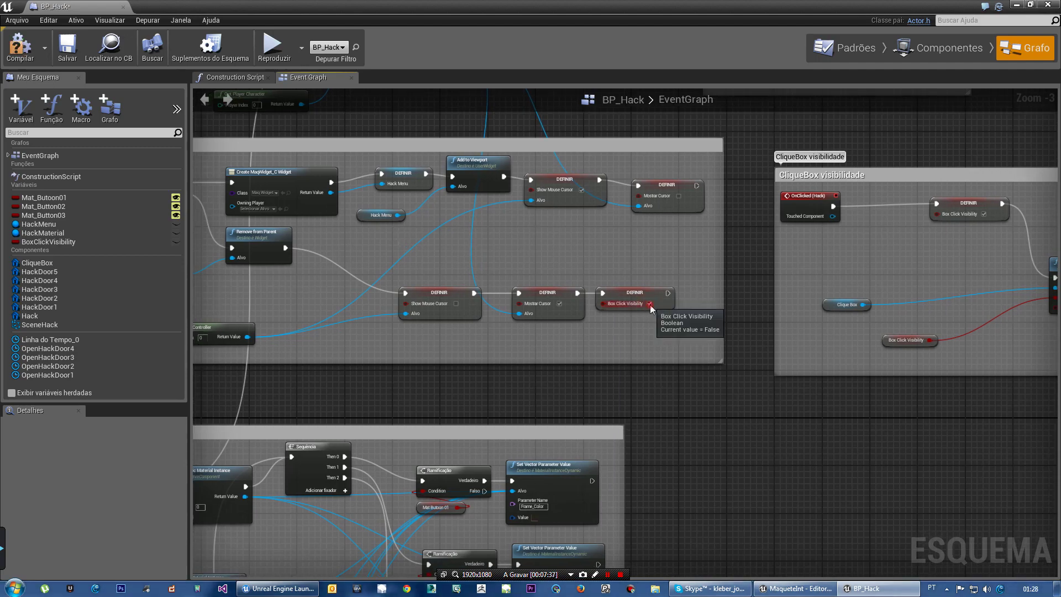
mouse_move(749, 406)
right_down()
mouse_move(501, 374)
mouse_move(1038, 443)
right_up()
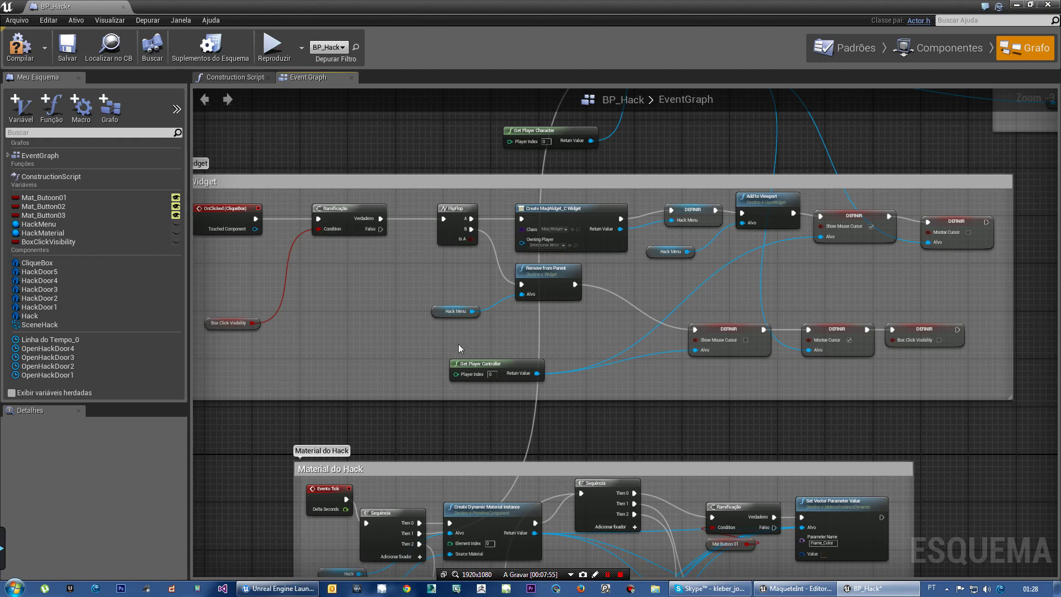
- Compile BP_Hack, play the level, open and close the cabinet's material menu, then stop
click(20, 47)
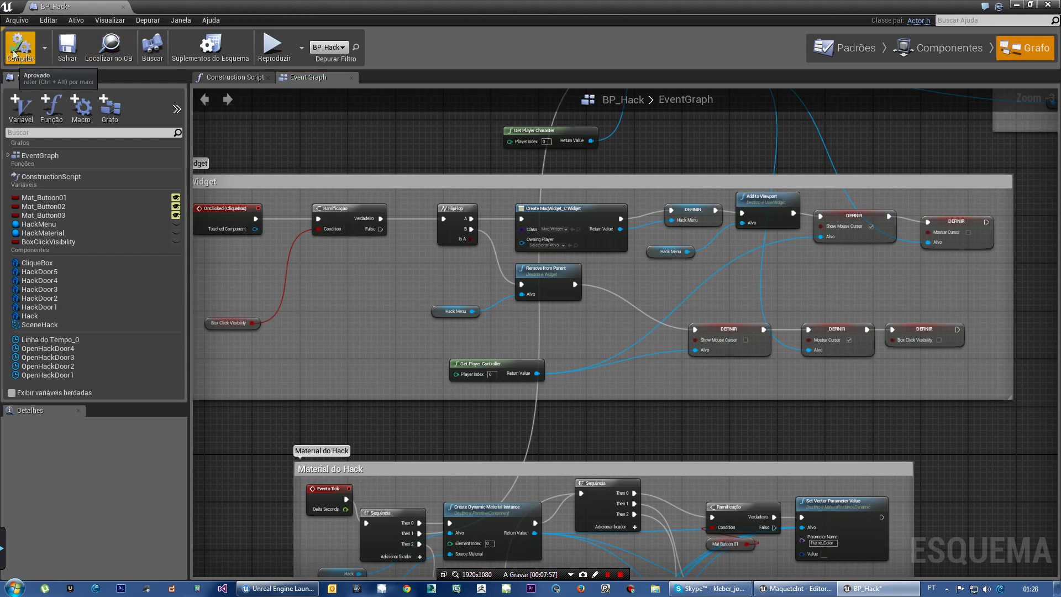
click(1017, 5)
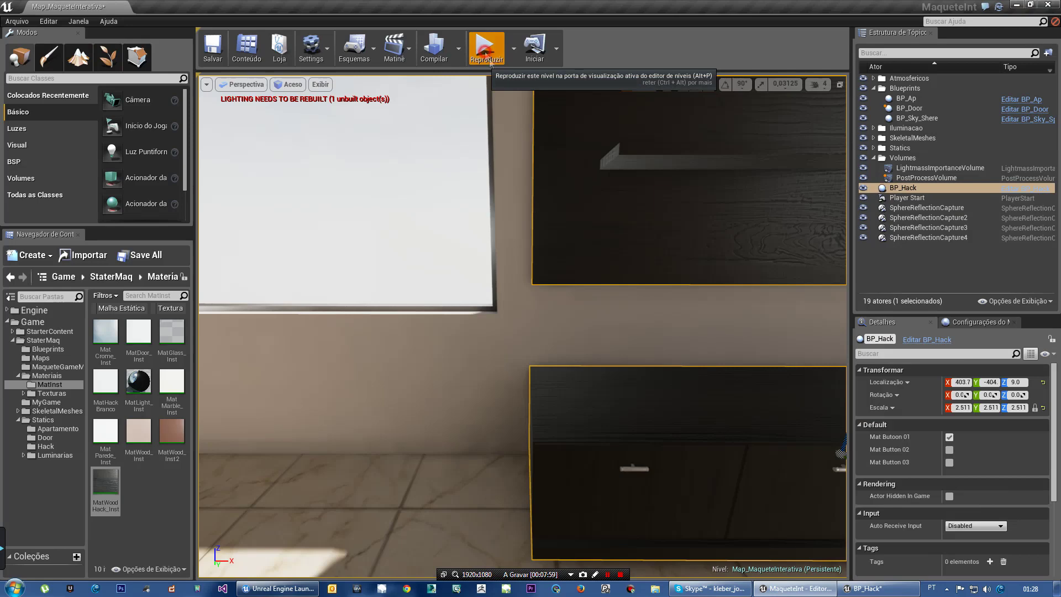
click(481, 46)
drag(473, 305, 226, 373)
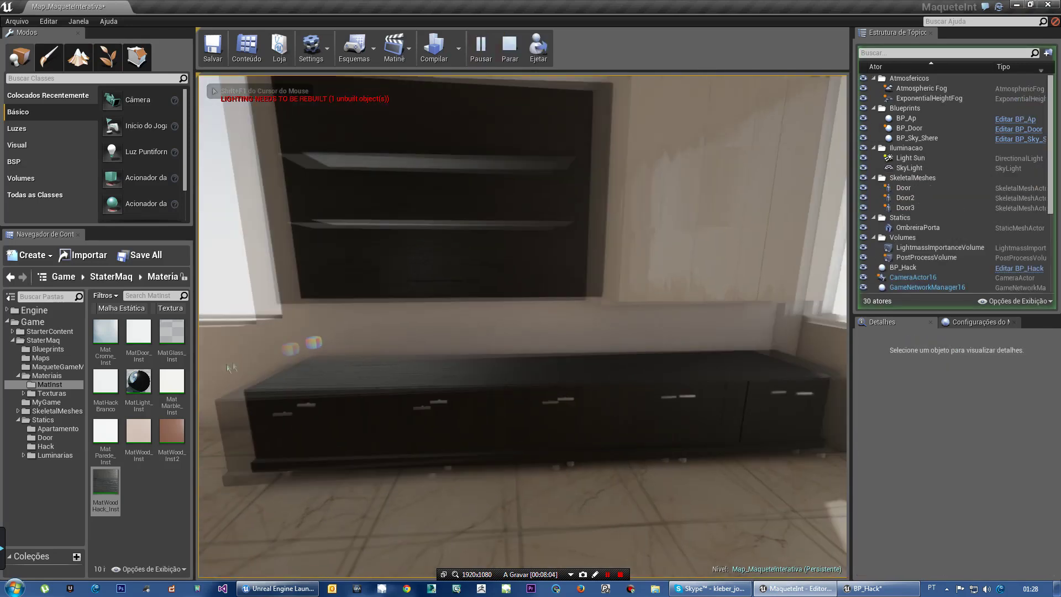
click(243, 358)
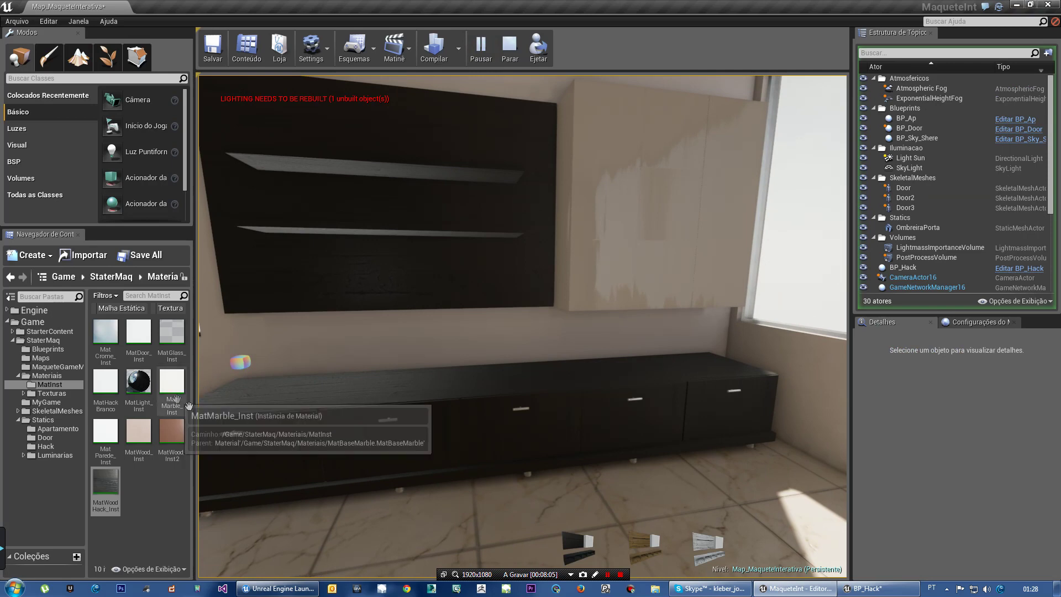
click(241, 366)
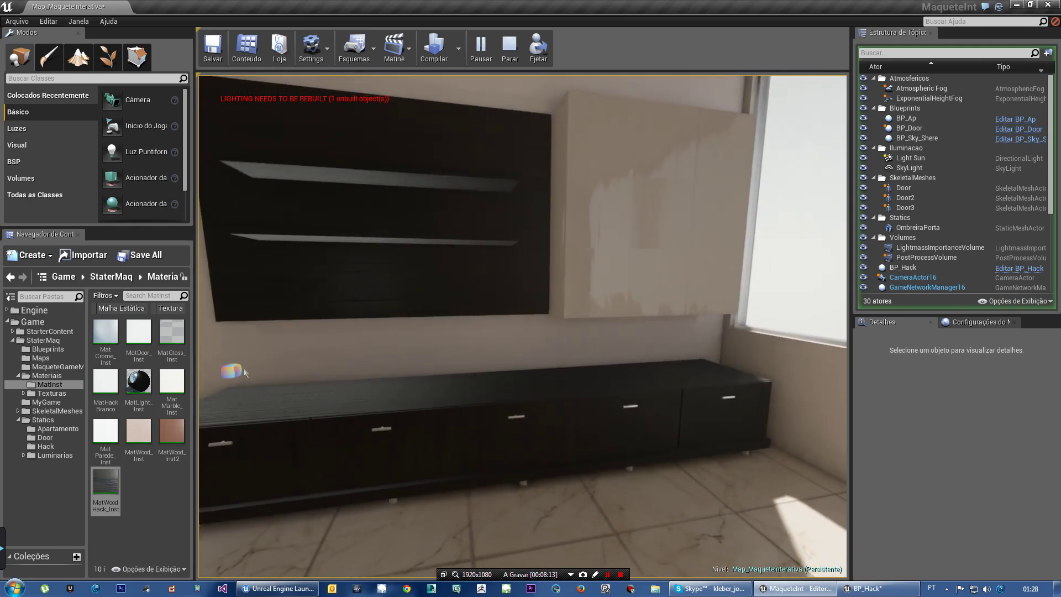
key(Escape)
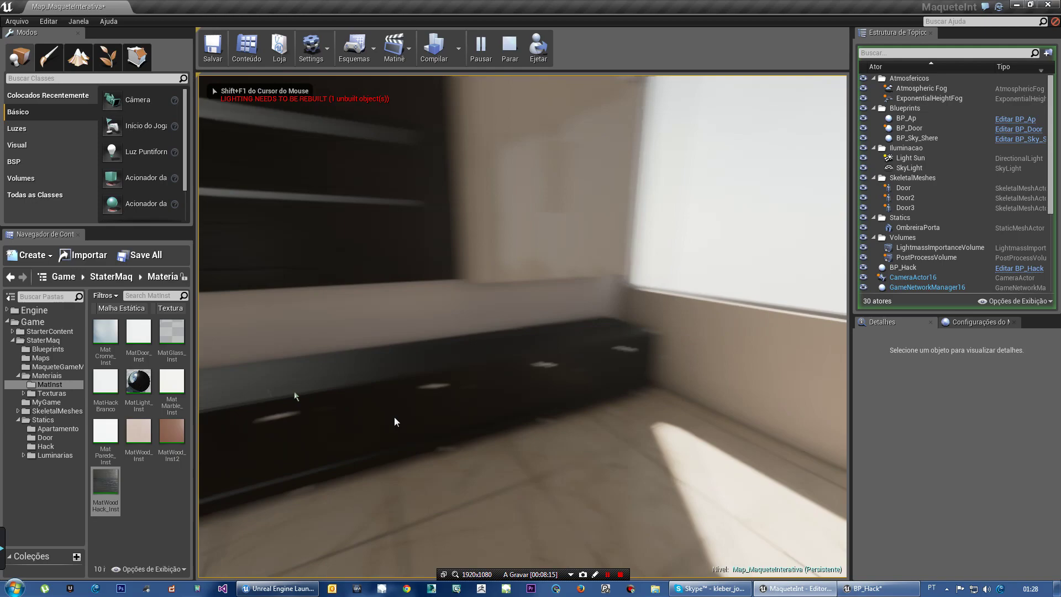
click(870, 590)
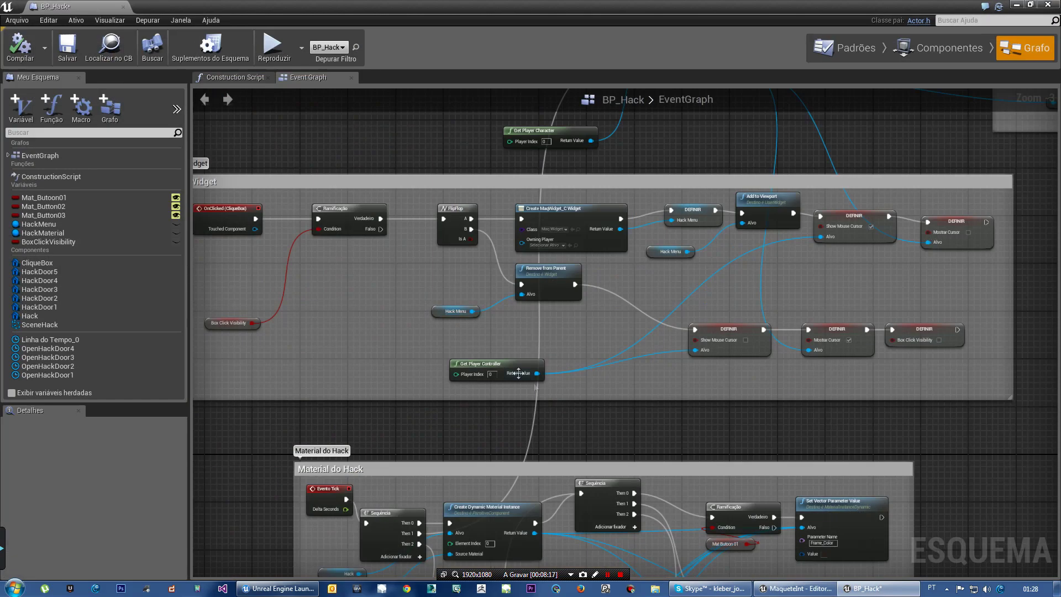
- Break the exec link from the Mostrar Cursor setter into the Box Click Visibility setter in the Widget chain
right_drag(903, 436, 967, 438)
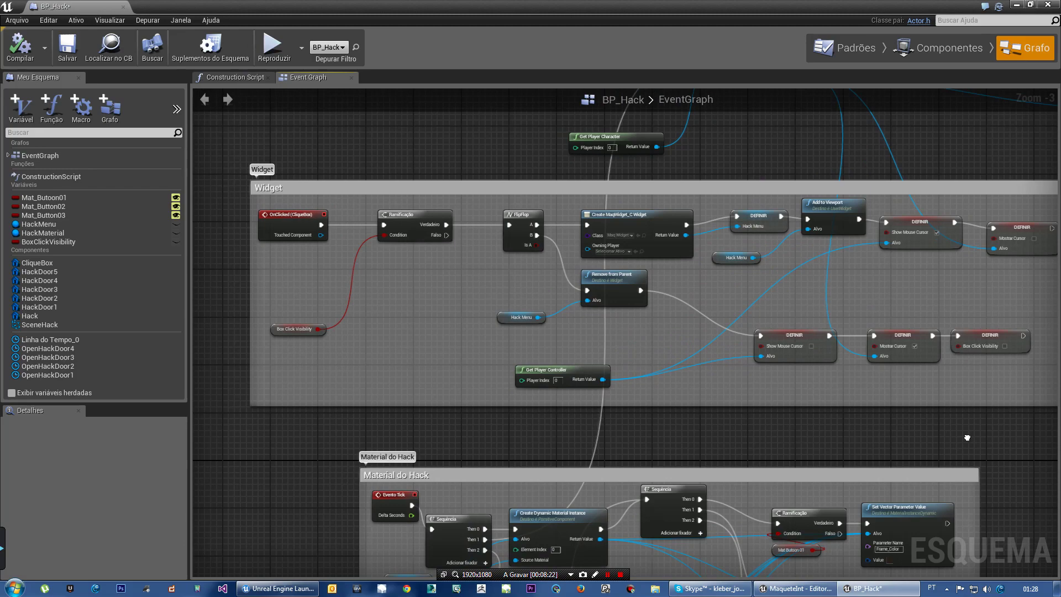
right_drag(968, 438, 655, 426)
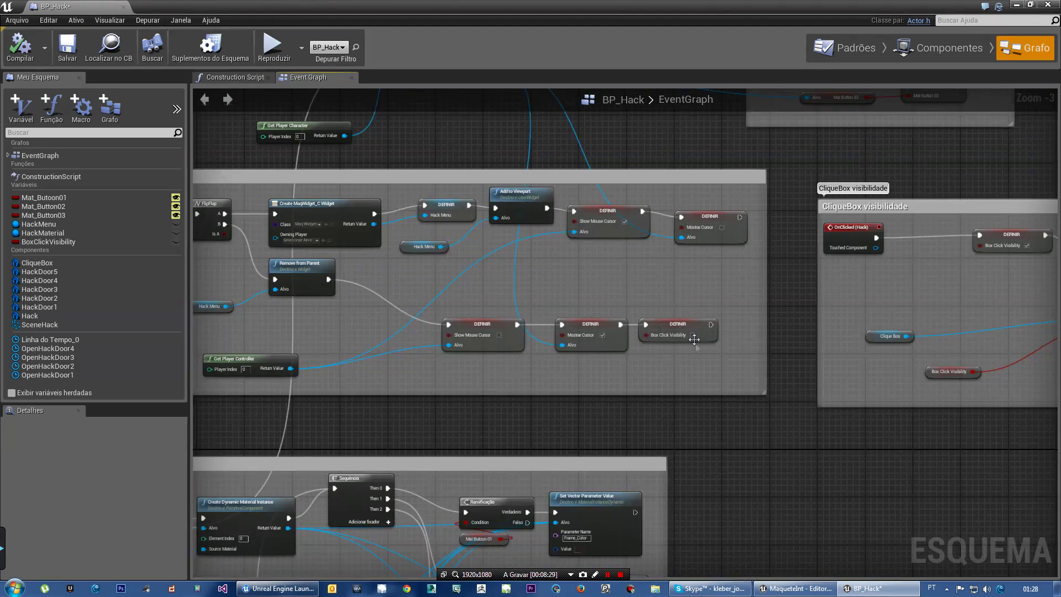
right_drag(514, 426, 695, 340)
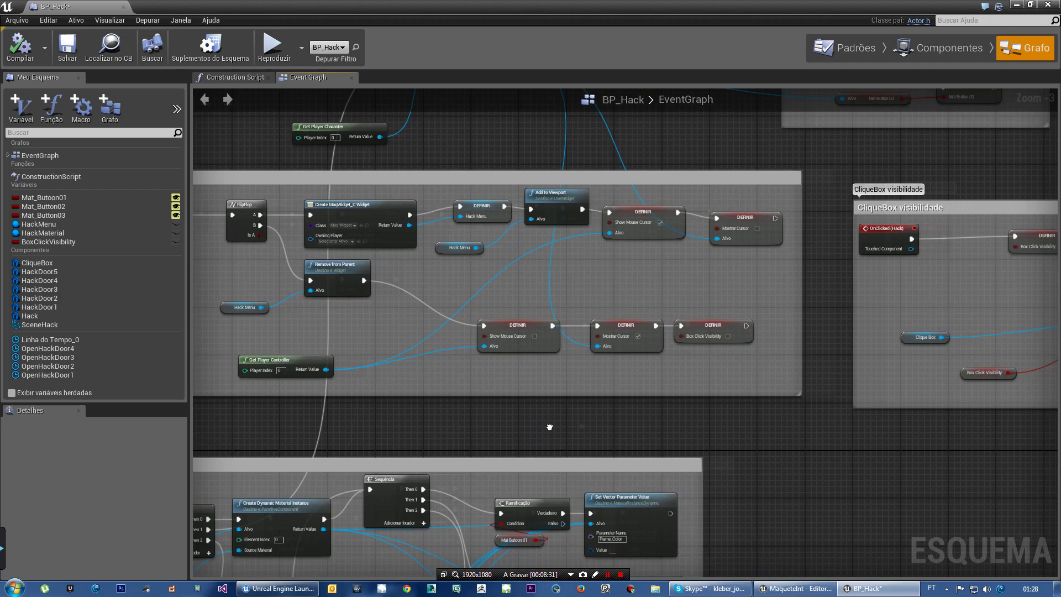
alt+click(691, 321)
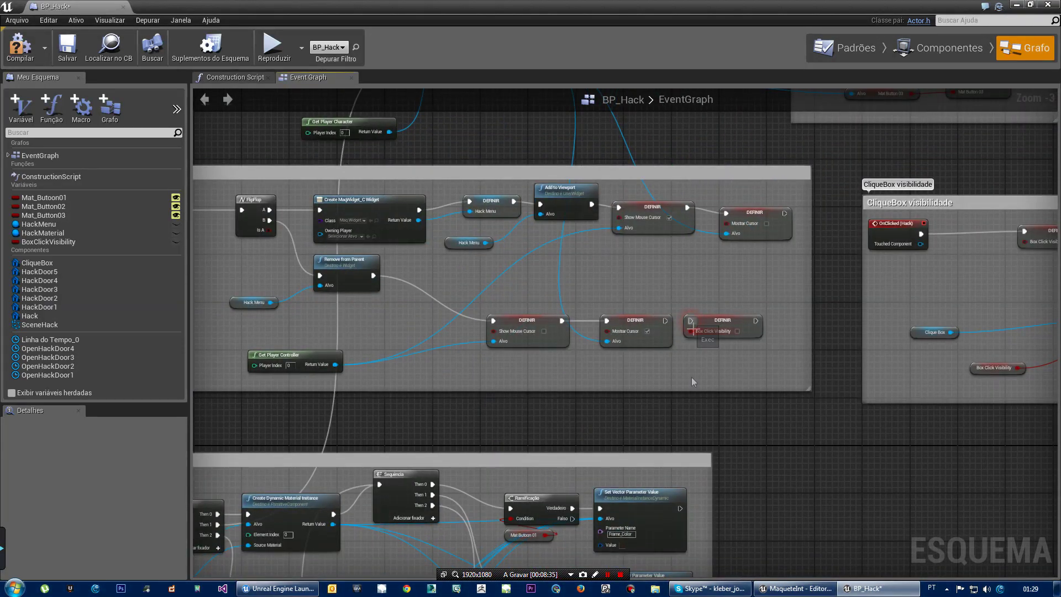
right_drag(518, 430, 793, 424)
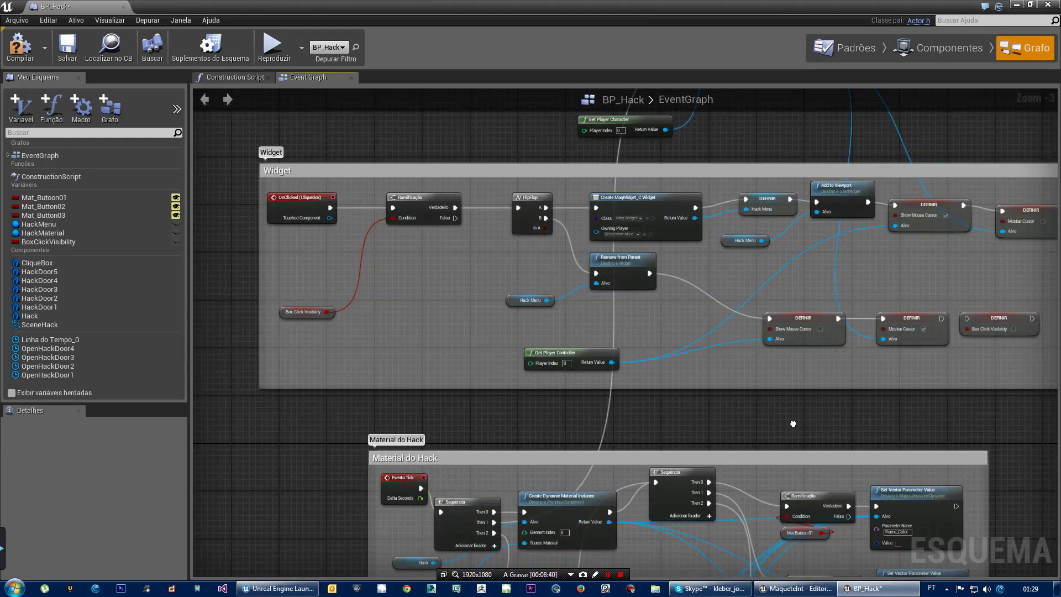
right_drag(793, 424, 654, 413)
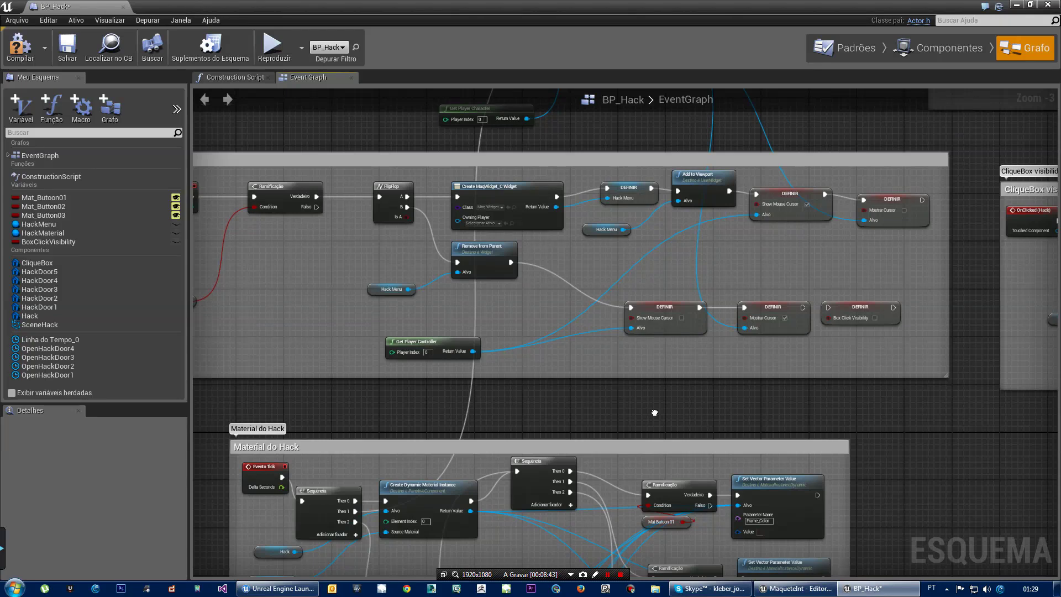
right_drag(655, 413, 791, 417)
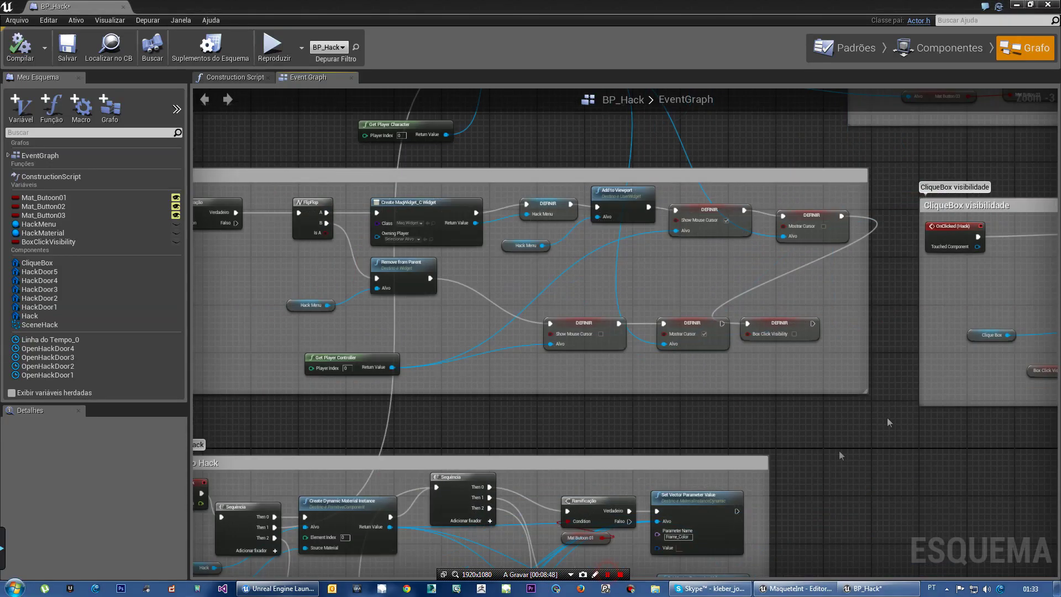
right_drag(785, 364, 757, 360)
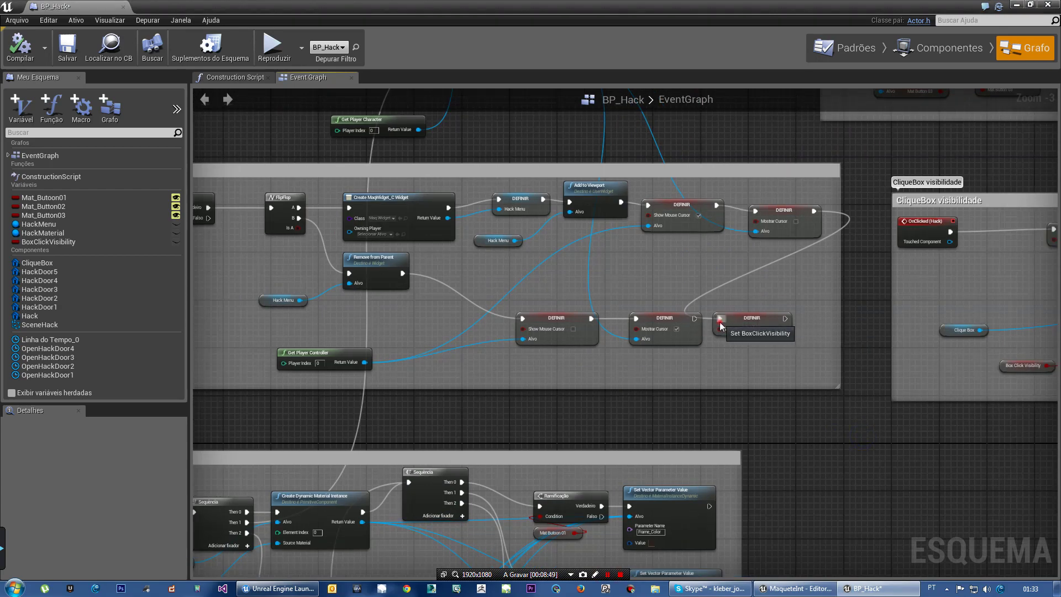
right_drag(876, 459, 636, 423)
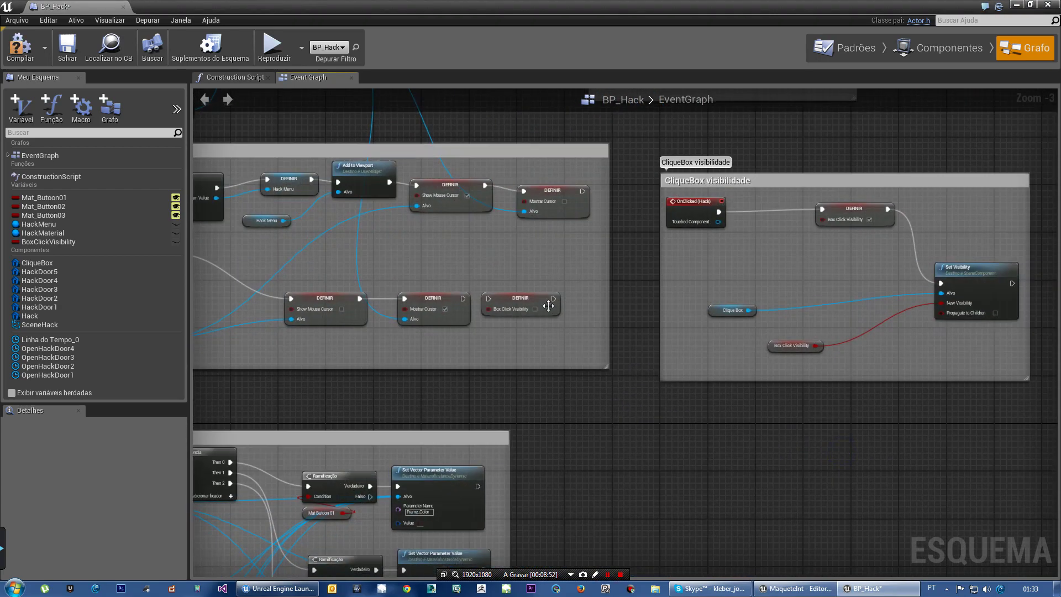
- Move a Box Click Visibility setter into the CliqueBox visibilidade comment, toggle its value, and wire OnClicked (Hack) to it
drag(548, 305, 853, 264)
click(840, 268)
drag(718, 212, 826, 269)
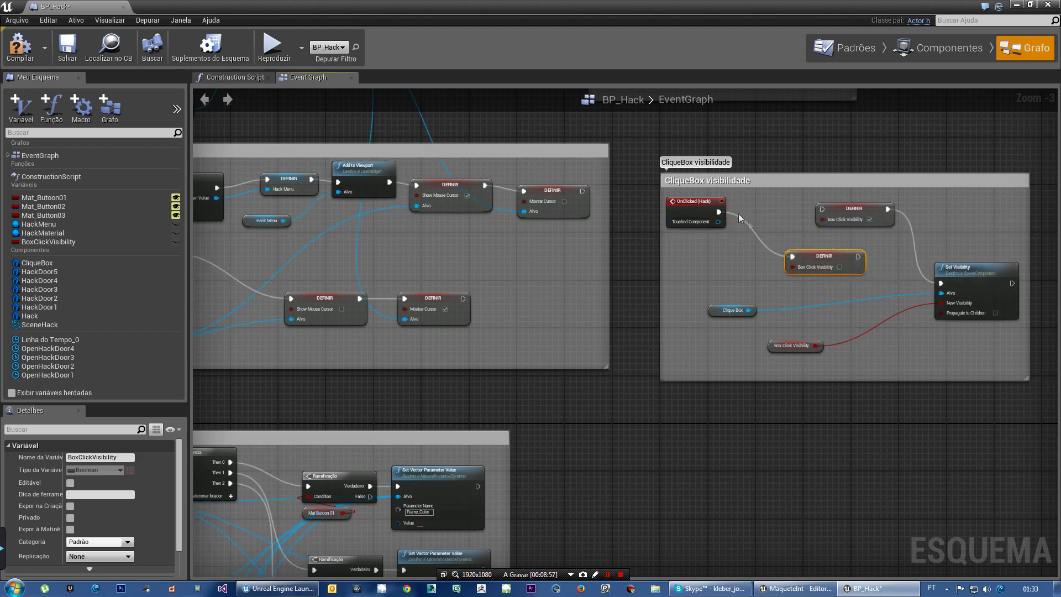
drag(719, 212, 823, 209)
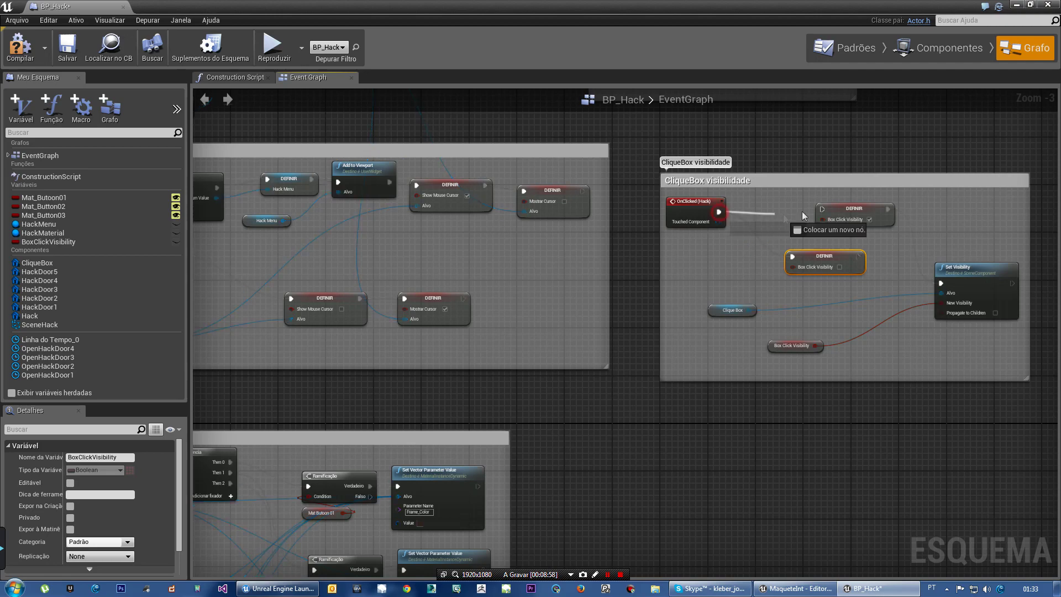
- Add a FlipFlop after OnClicked (Hack), wire the lower setter into Set Visibility, and compile
right_click(755, 227)
text(flip)
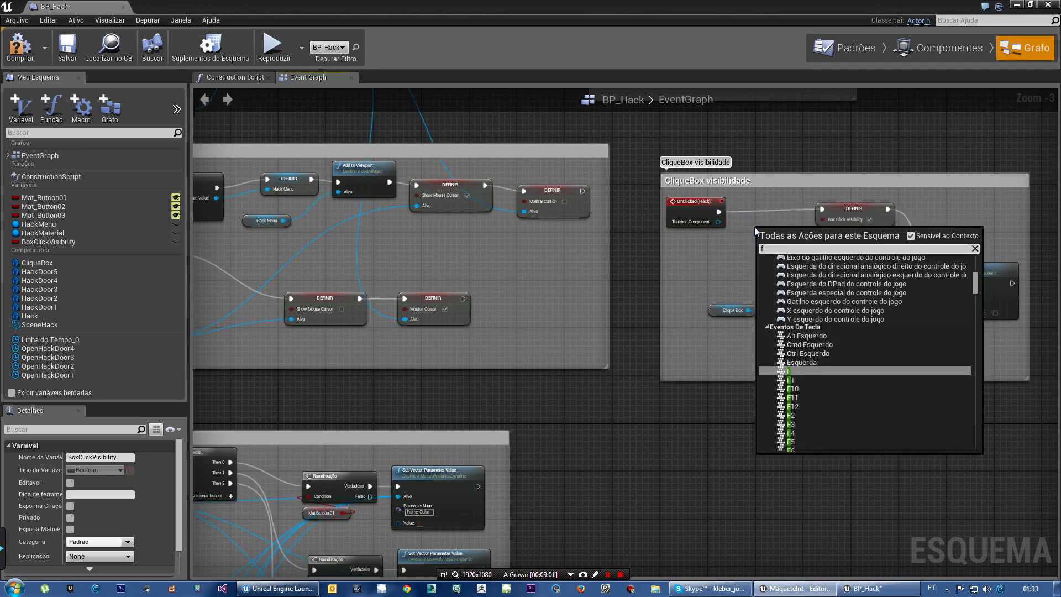
click(799, 358)
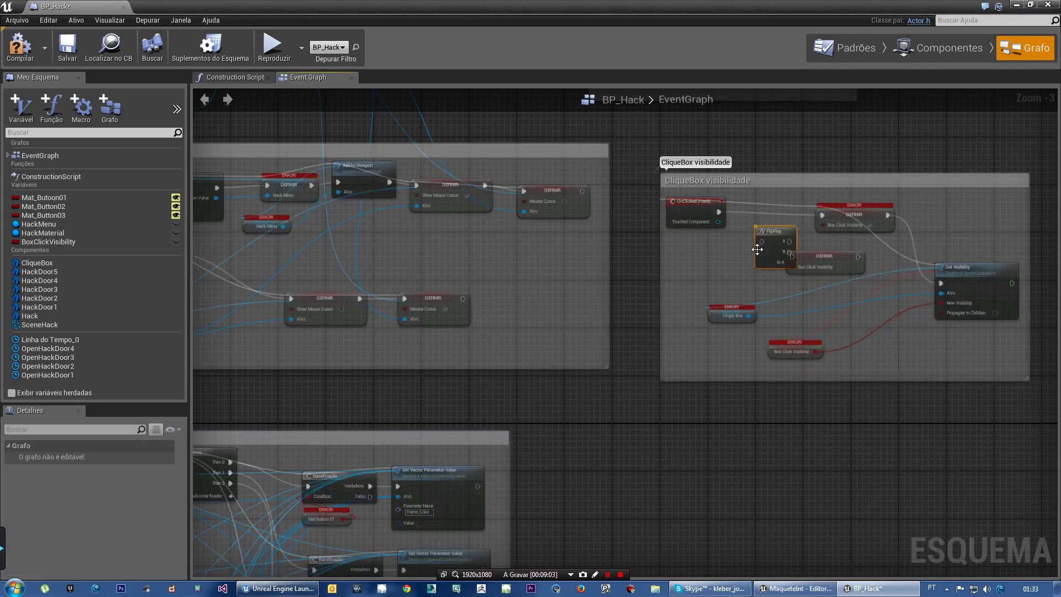
mouse_move(771, 237)
mouse_down()
mouse_move(759, 212)
mouse_move(750, 218)
mouse_up()
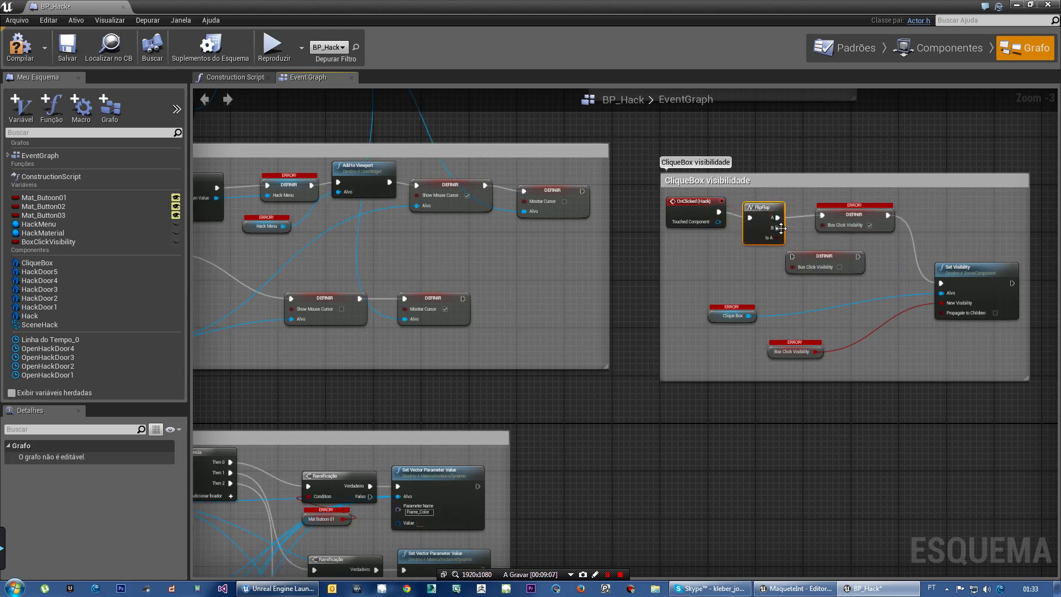
drag(858, 257, 941, 283)
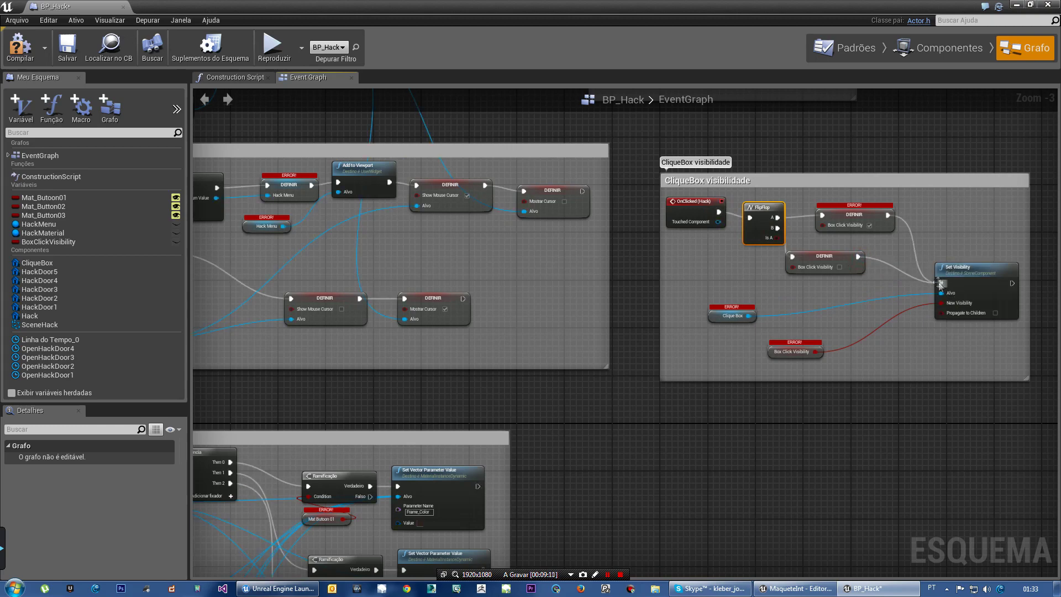
click(17, 60)
right_drag(569, 411, 576, 266)
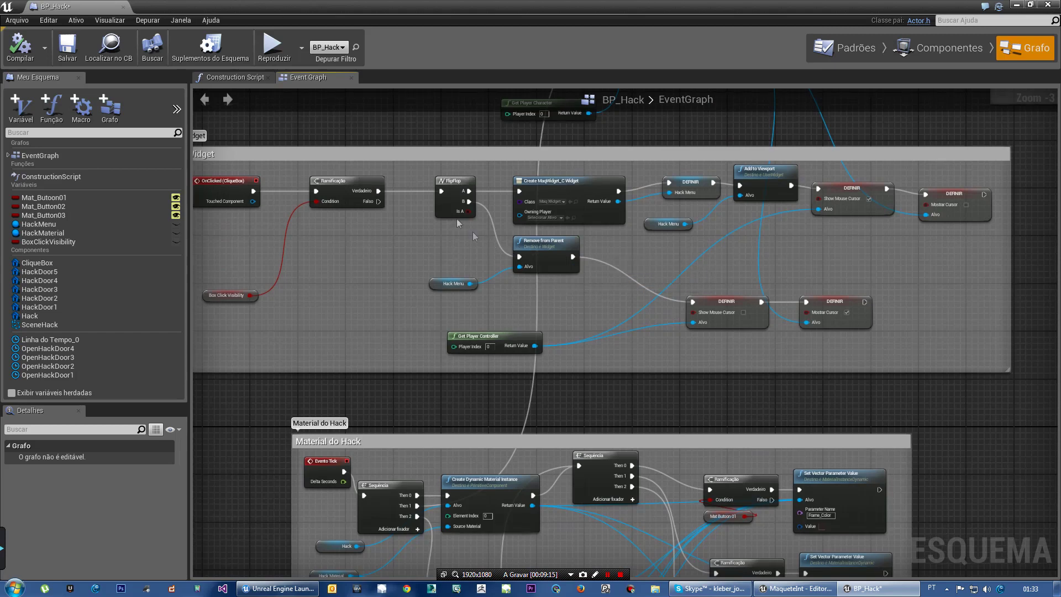
- Delete the Widget chain's FlipFlop and reconnect Ramificação's Verdadeiro output past it
click(451, 199)
key(Delete)
drag(378, 191, 519, 191)
right_drag(423, 251, 320, 221)
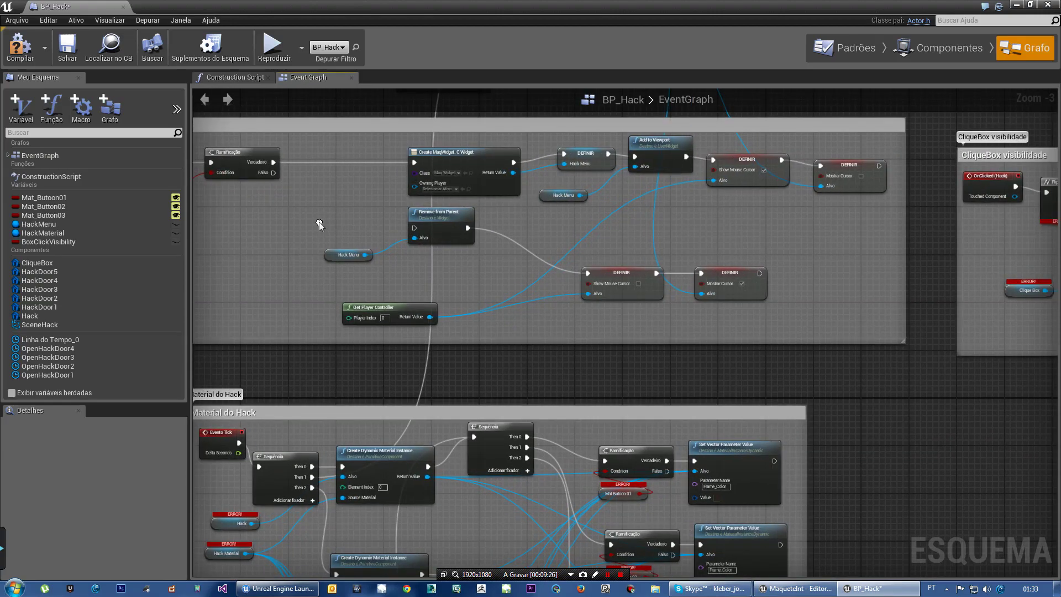
- Widen and heighten the CliqueBox visibilidade comment, moving Set Visibility and the lower setter further right
right_drag(675, 371, 233, 346)
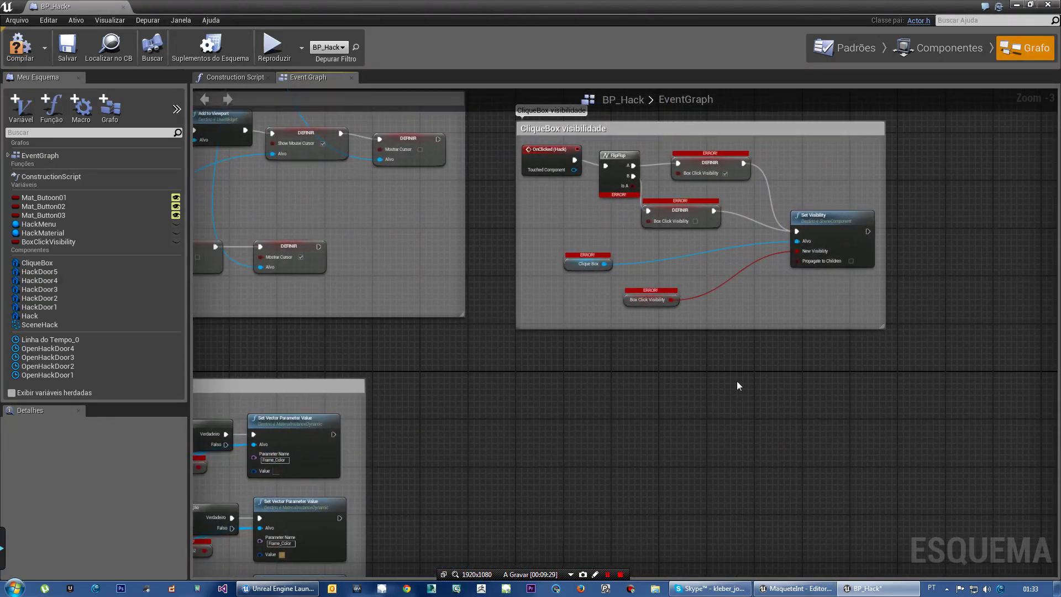
right_drag(726, 383, 597, 359)
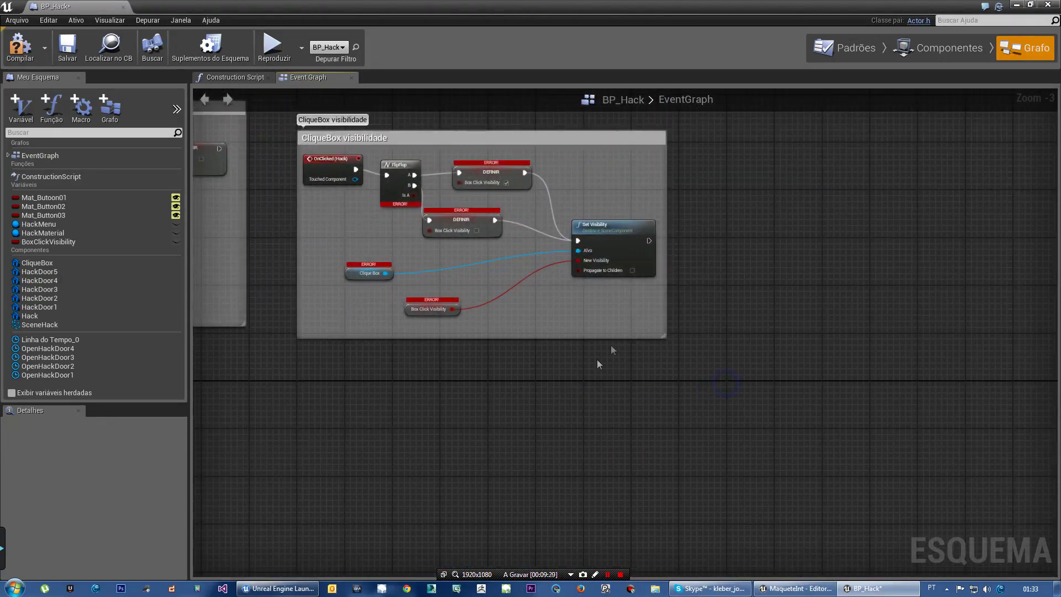
drag(665, 308, 914, 315)
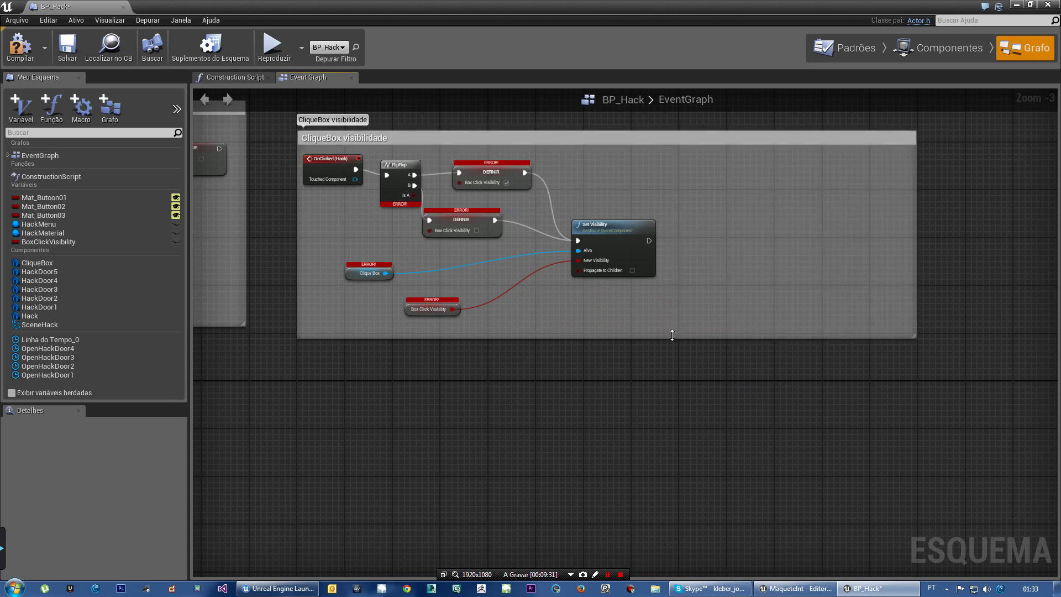
drag(671, 335, 667, 363)
mouse_move(642, 235)
mouse_down()
mouse_move(844, 216)
mouse_move(869, 172)
mouse_up()
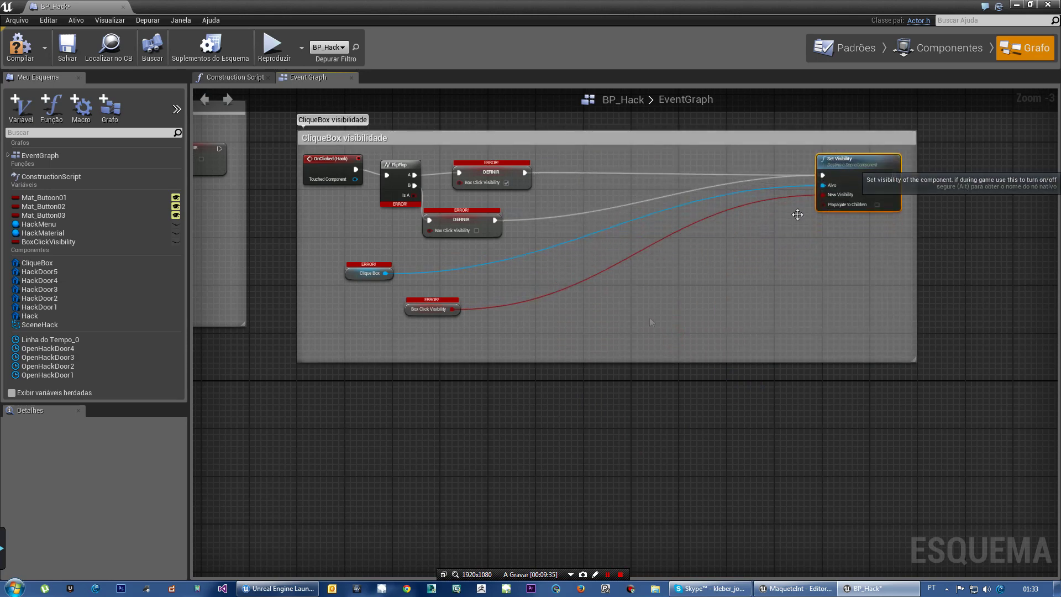
right_drag(489, 408, 633, 392)
drag(636, 257, 667, 256)
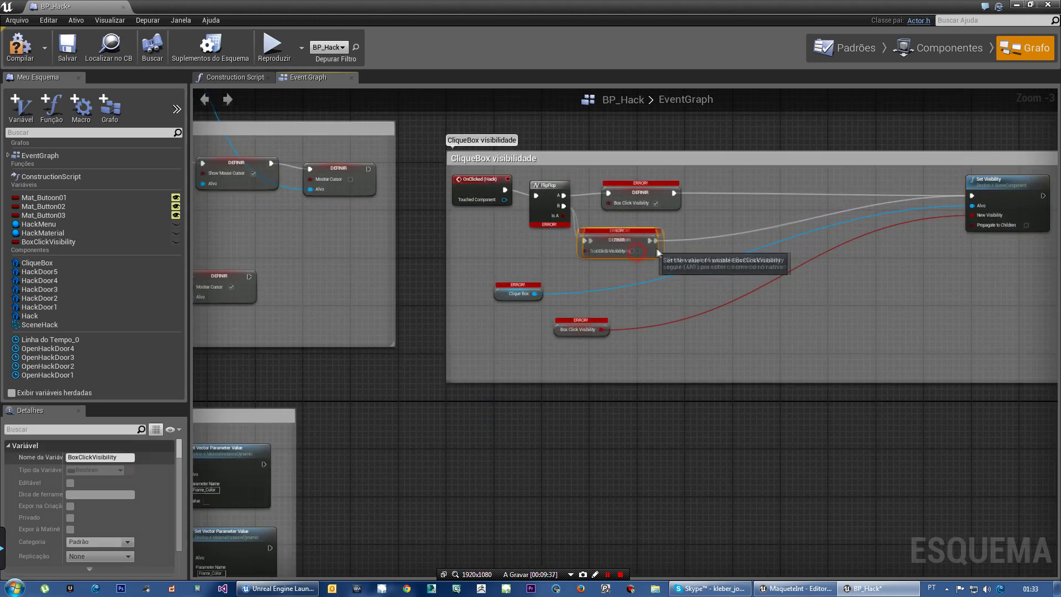
- Select Remove from Parent, Get Player Controller, both cursor setters and Hack Menu, and shift them down-right
right_drag(530, 436, 956, 431)
click(348, 224)
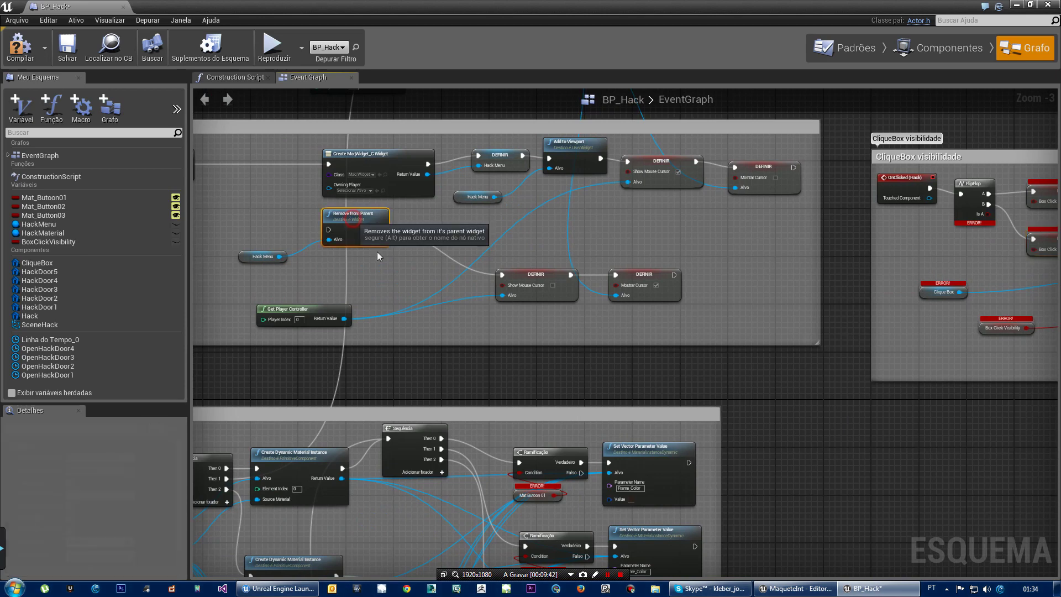
ctrl+click(331, 307)
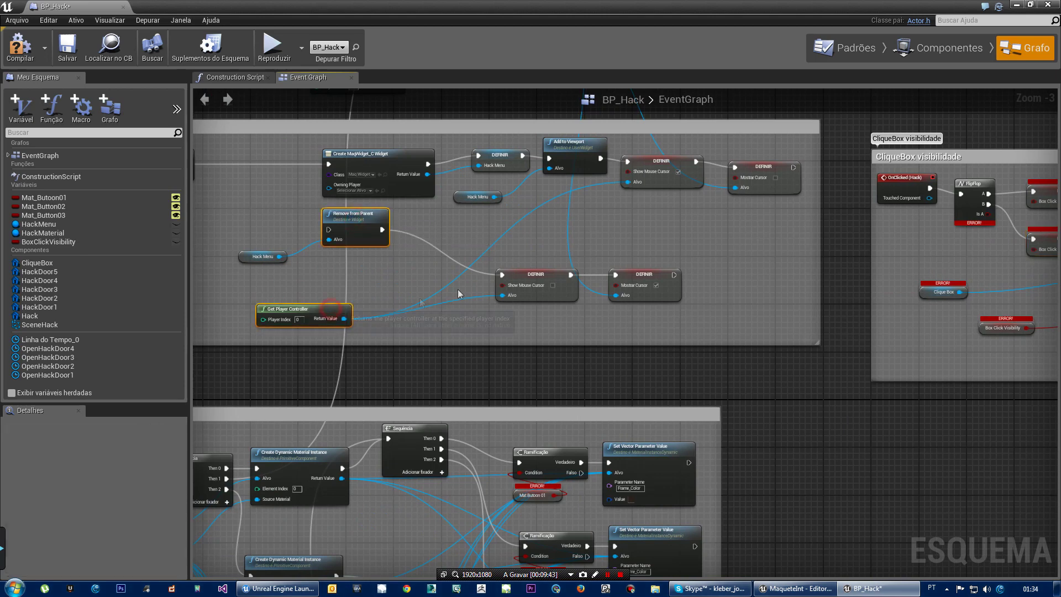
ctrl+click(521, 274)
ctrl+click(661, 277)
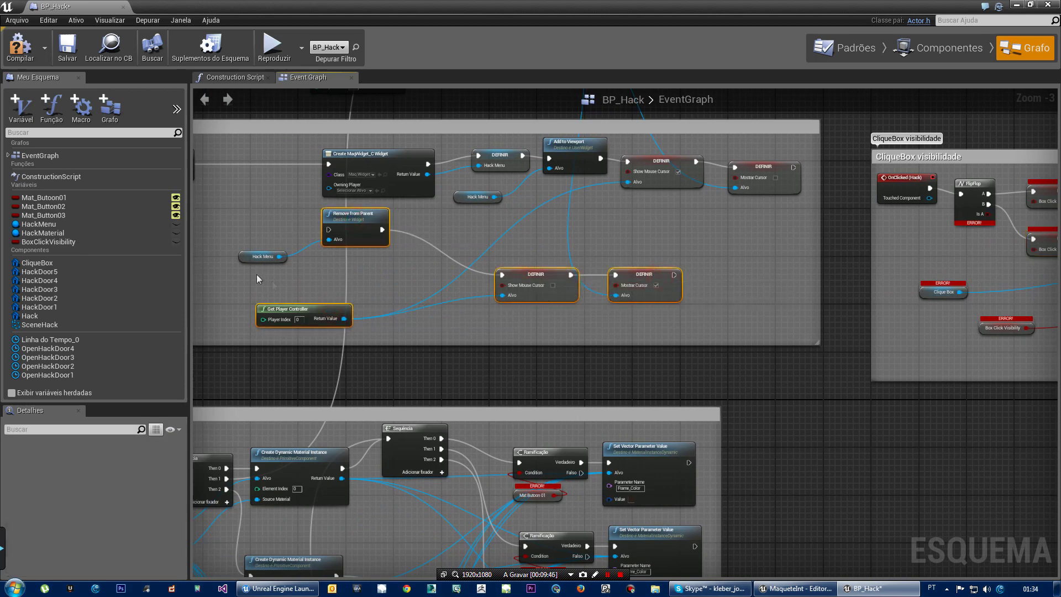
ctrl+click(243, 259)
mouse_move(376, 218)
mouse_down()
mouse_move(513, 266)
mouse_move(440, 224)
mouse_up()
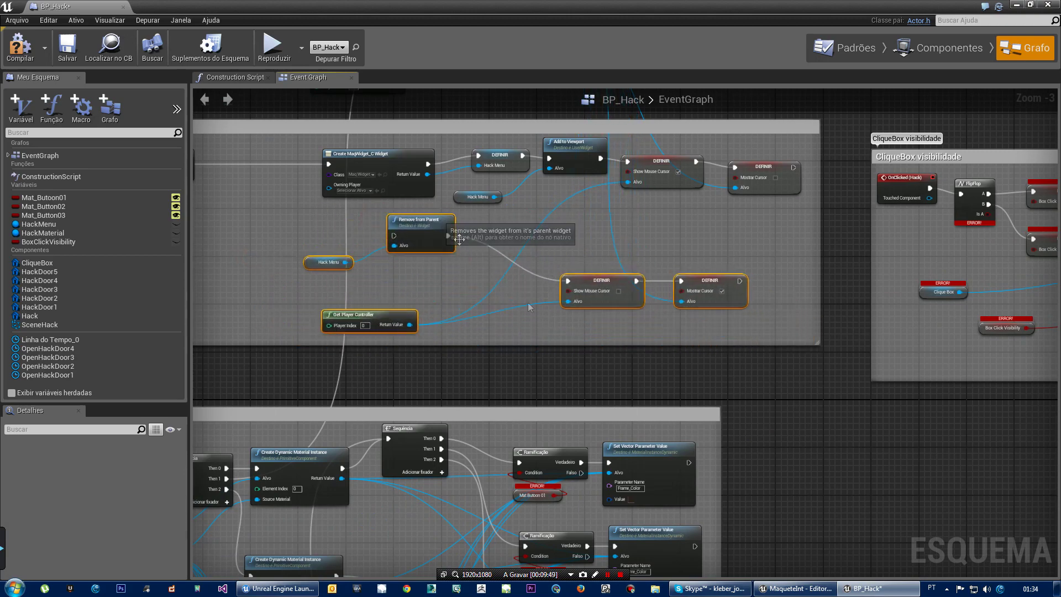
- Wire the last Mostrar Cursor setter into Set Visibility, then compile and save BP_Hack
right_drag(750, 380, 695, 275)
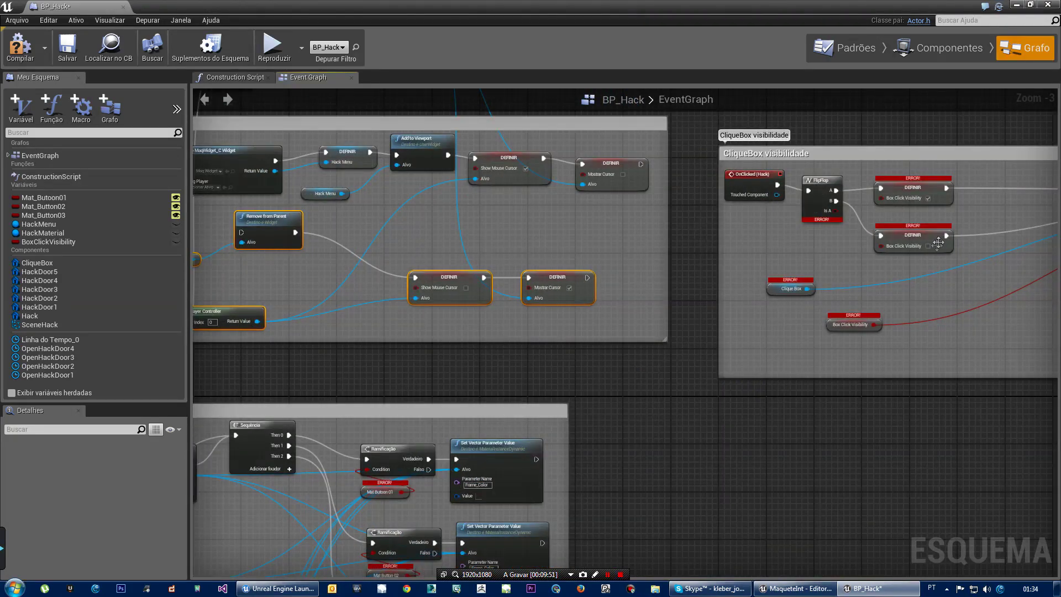
drag(947, 236, 241, 235)
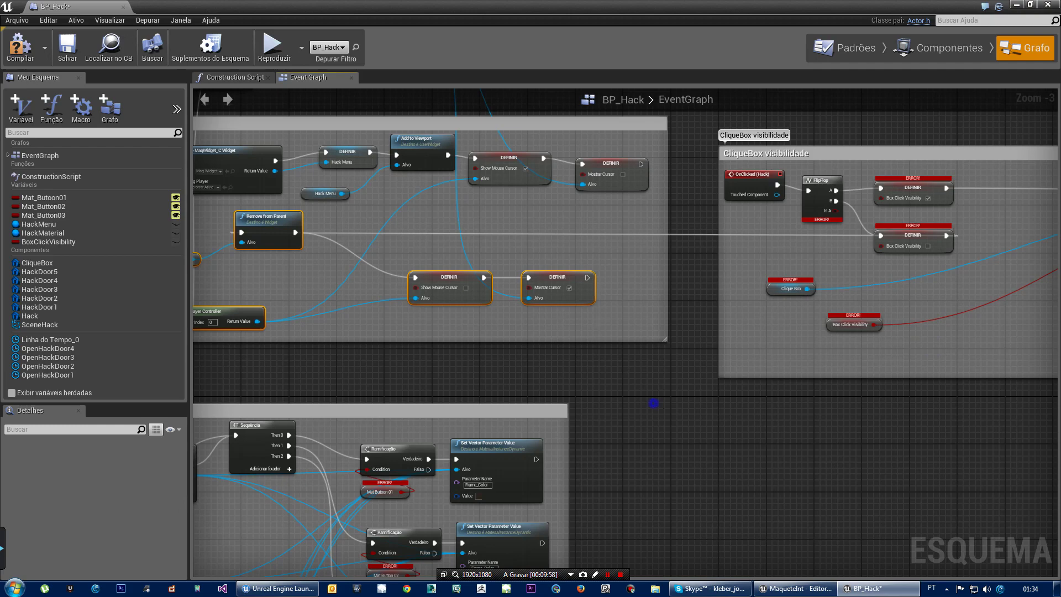
right_drag(653, 403, 435, 447)
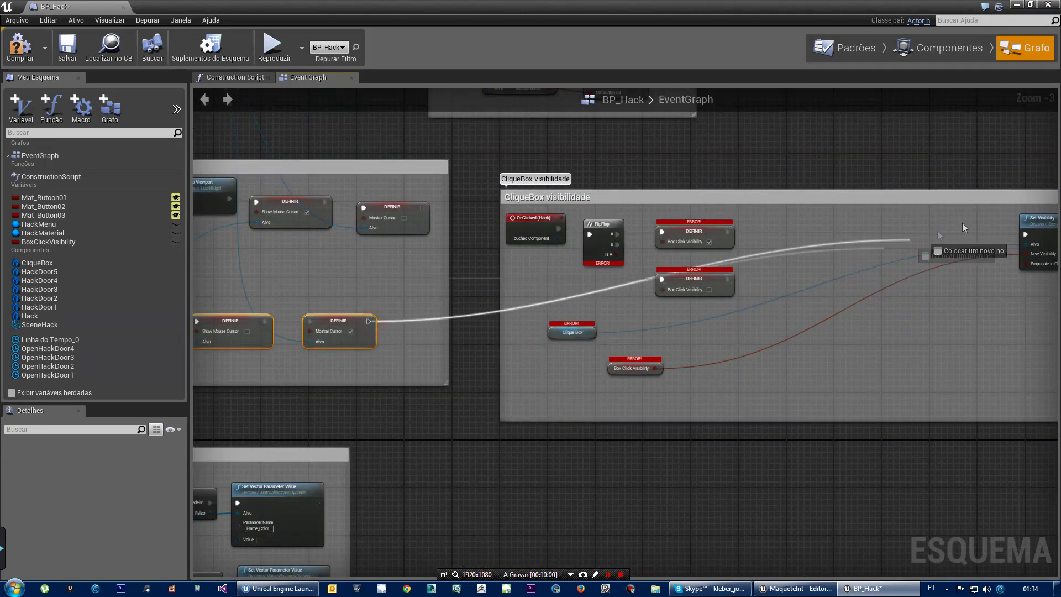
drag(417, 323, 1022, 234)
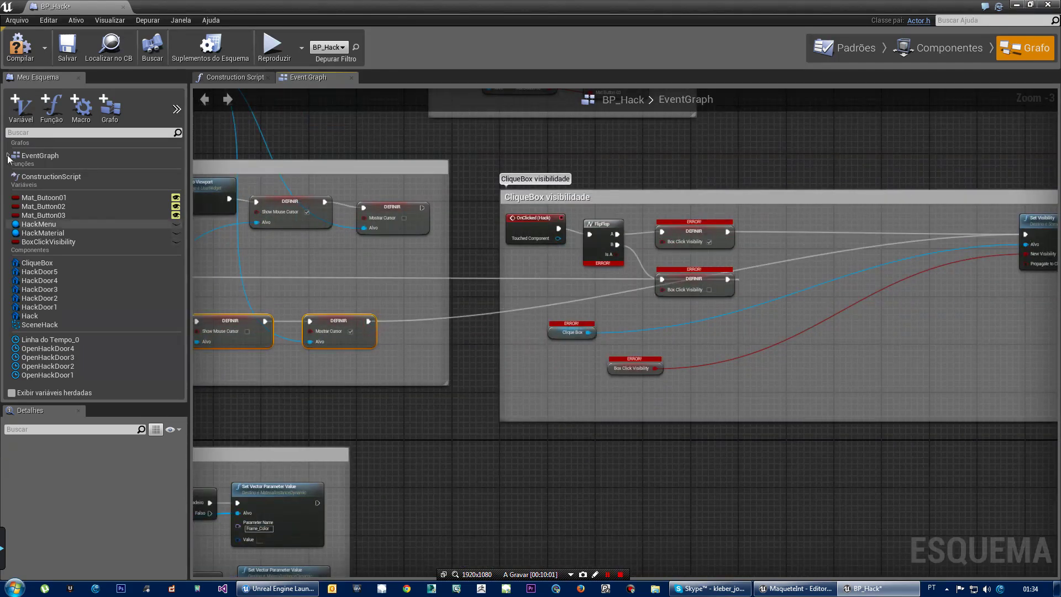
click(19, 47)
click(68, 47)
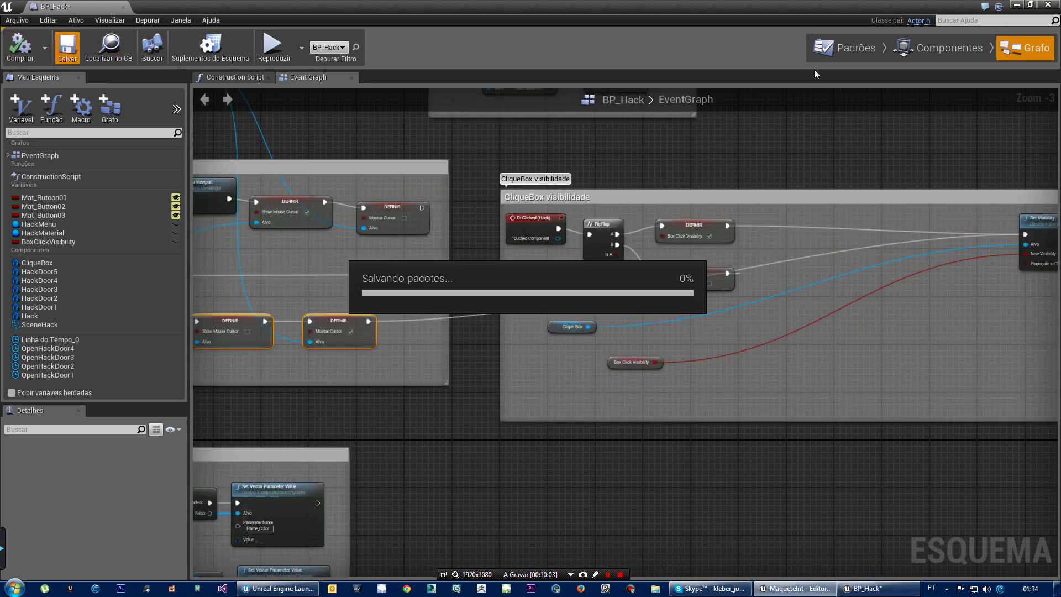
- Play the level and apply the wood material to the wall panel and cabinet from the hotspot menu
click(1017, 4)
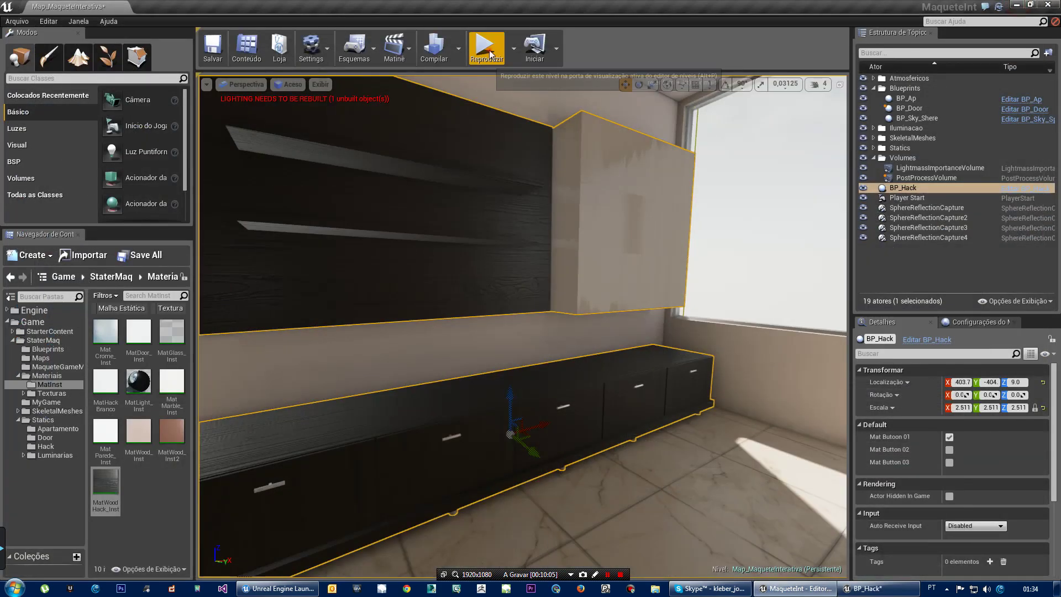
click(489, 54)
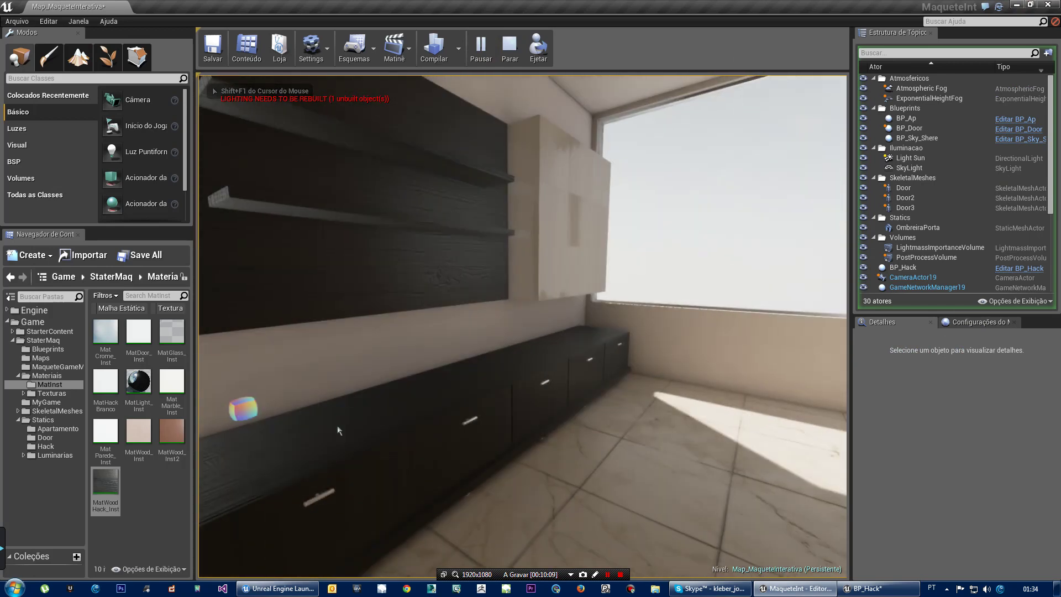
click(312, 427)
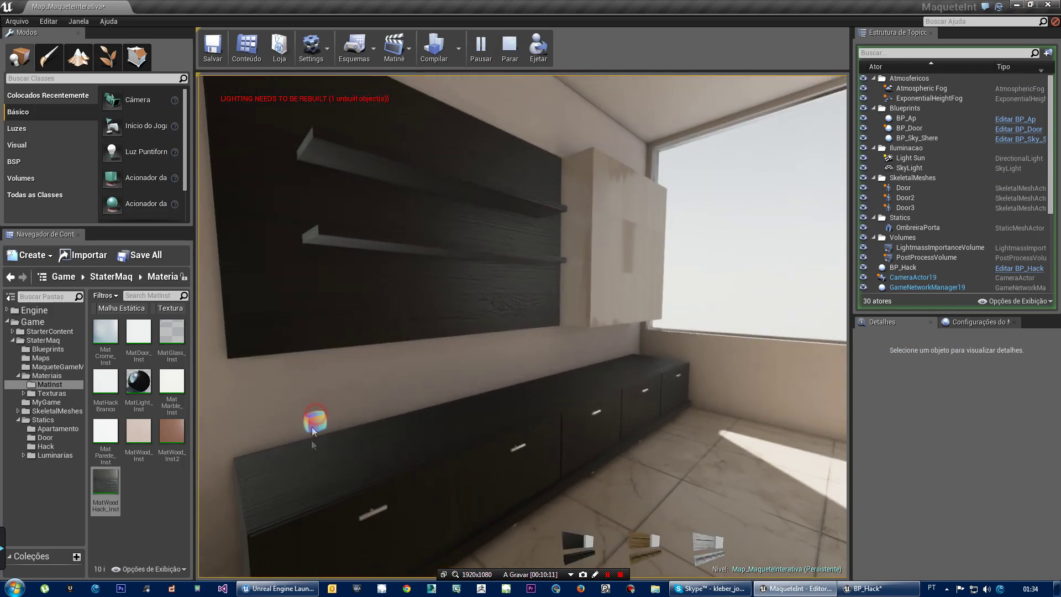
click(388, 443)
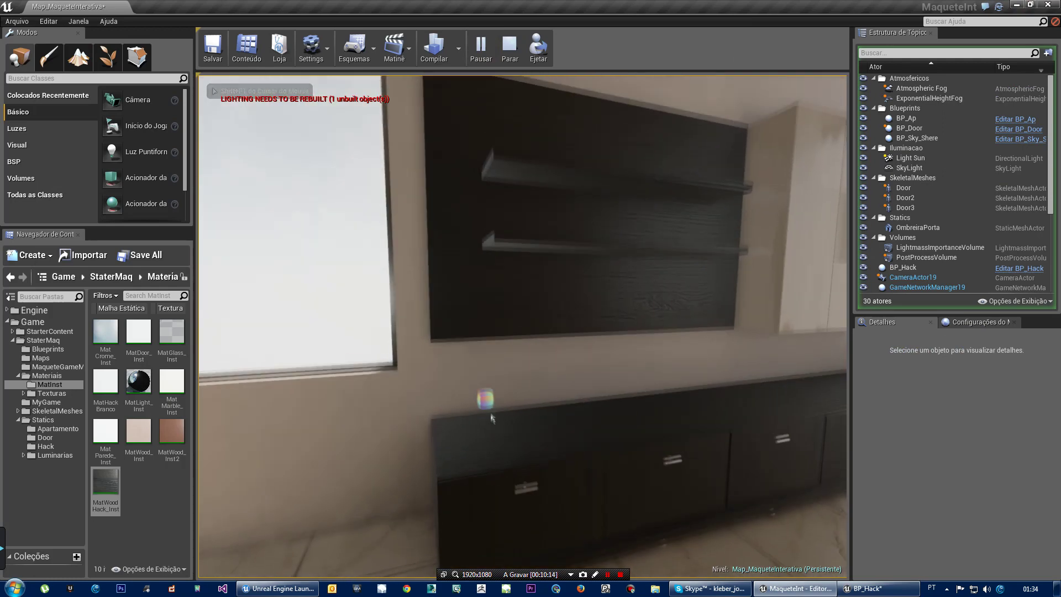
click(486, 409)
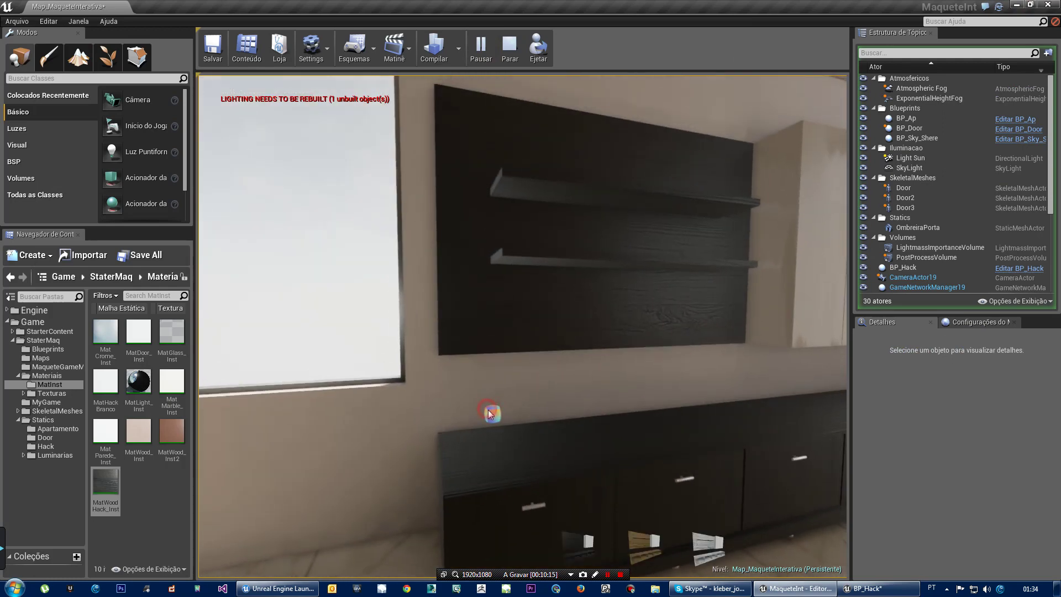
click(642, 541)
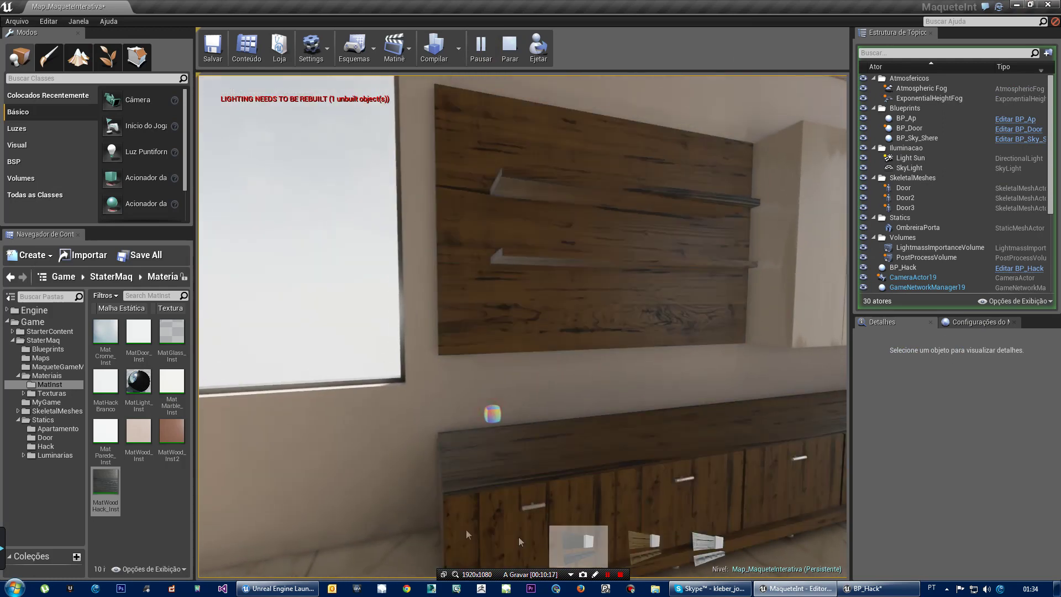
- Switch the panel and cabinet back to dark, stop the play test, and return to BP_Hack
click(584, 436)
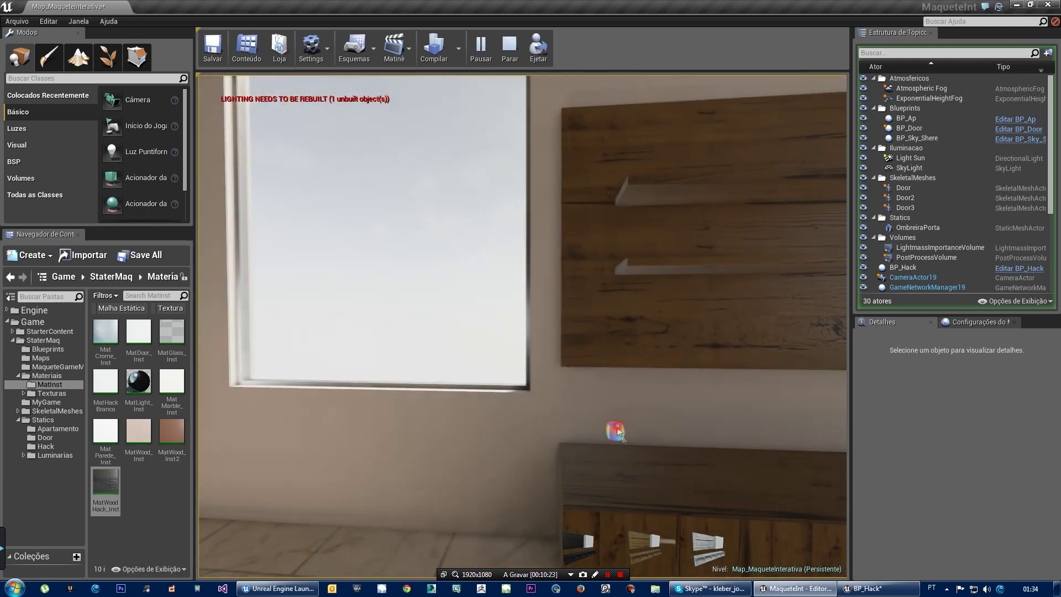
click(613, 434)
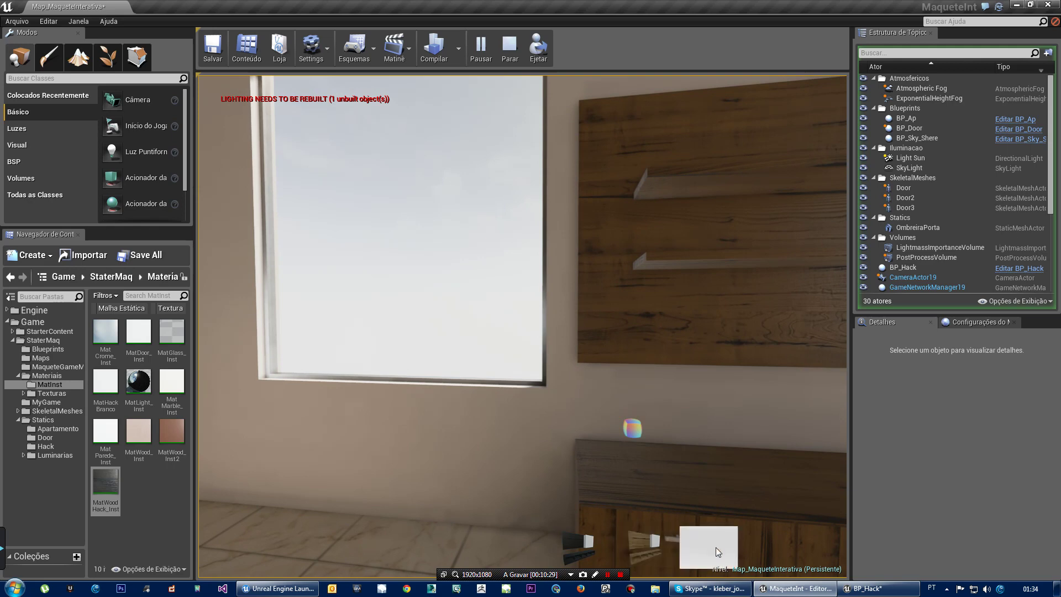
click(587, 542)
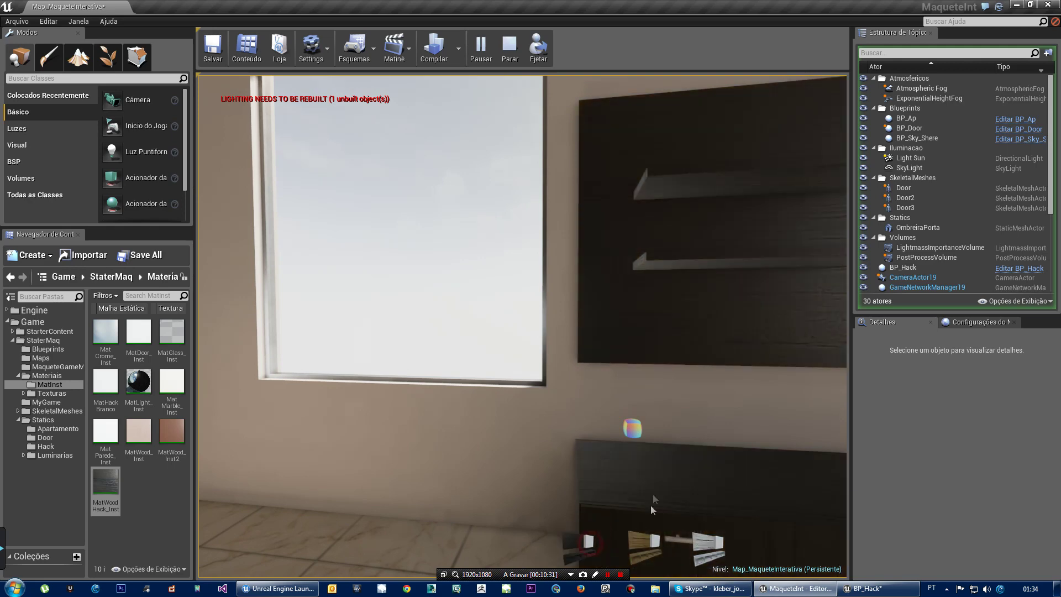
key(Escape)
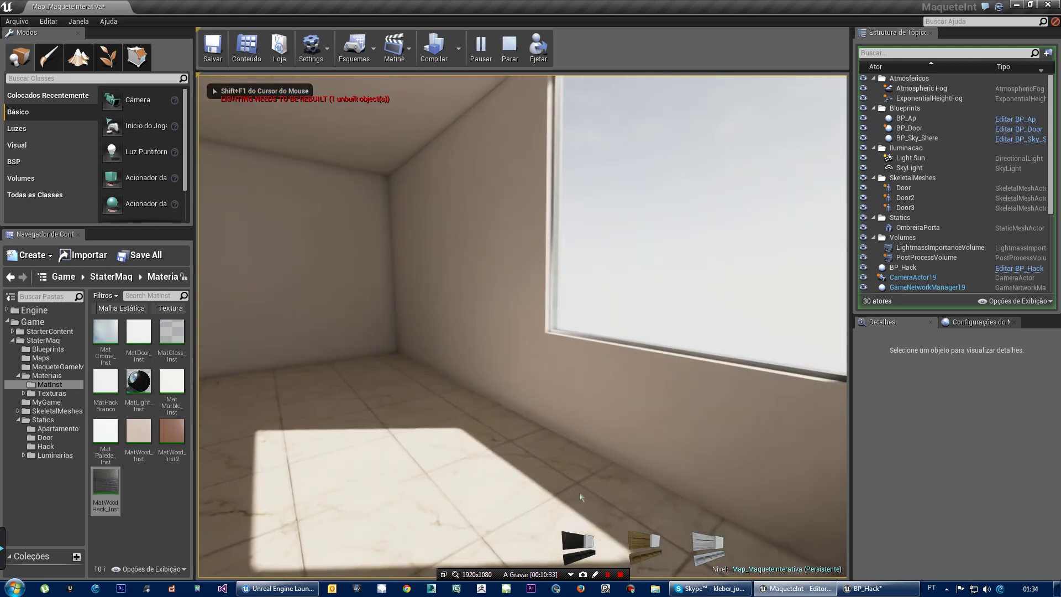
click(884, 589)
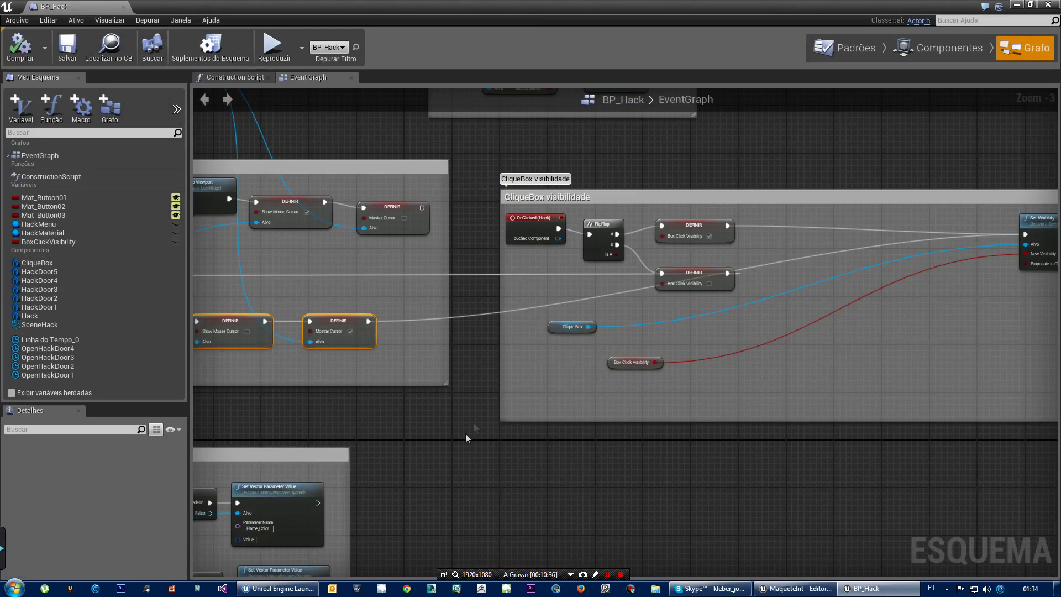
- Break the old wires into the Box Click Visibility setters and connect the unchecked setter to Set Visibility
right_drag(462, 436, 801, 432)
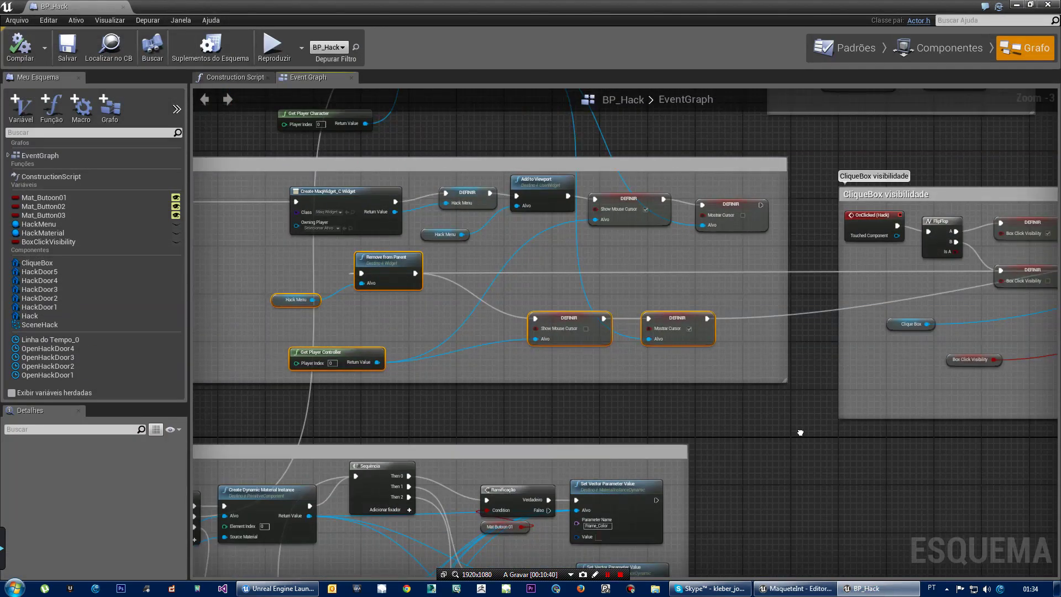
right_drag(801, 433, 582, 428)
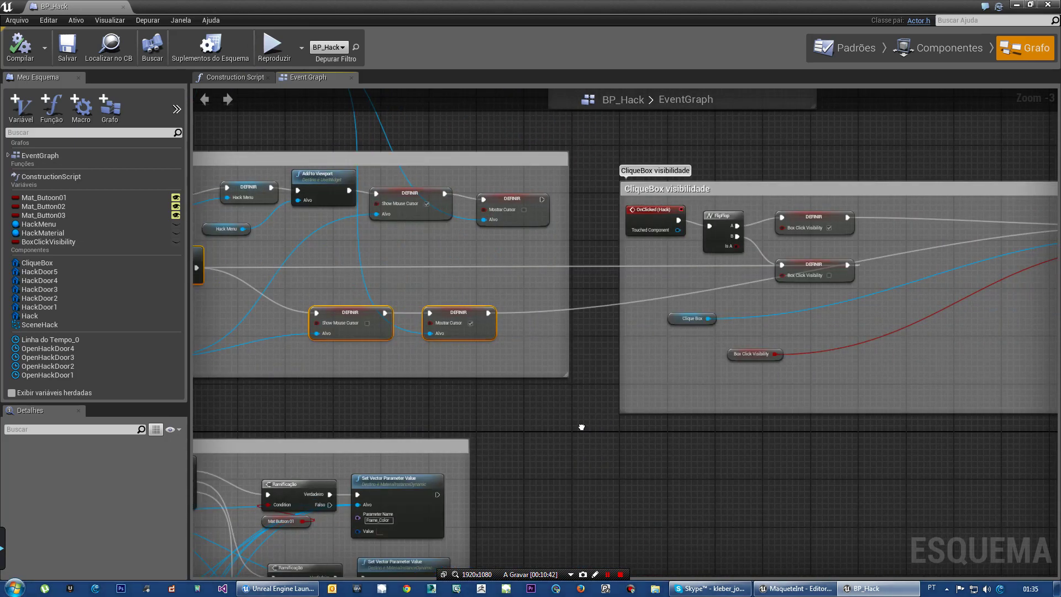
mouse_move(582, 427)
right_down()
mouse_move(783, 433)
mouse_move(358, 426)
right_up()
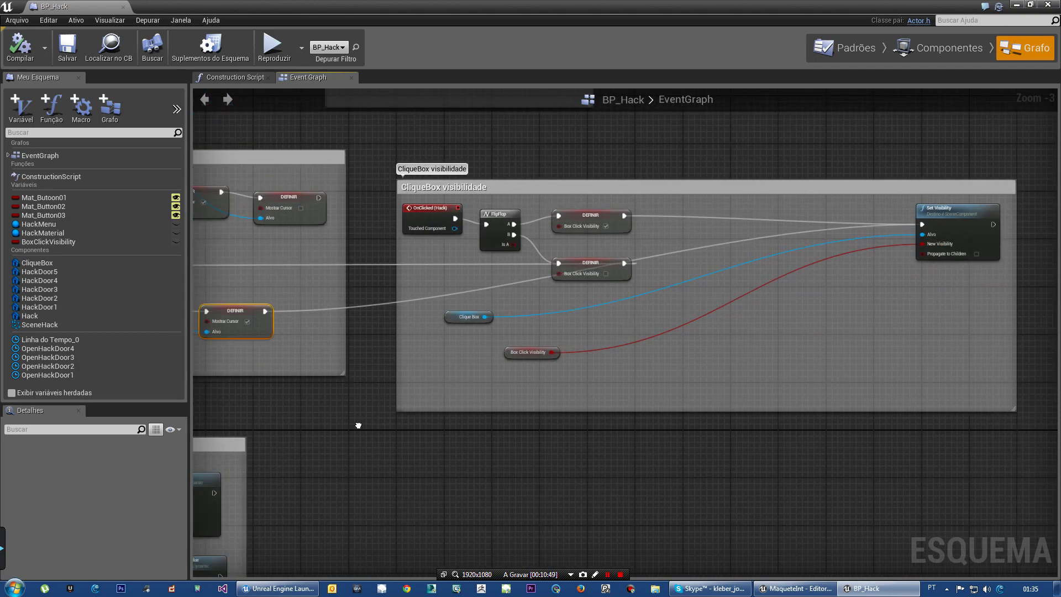
mouse_move(358, 425)
right_down()
mouse_move(556, 433)
mouse_move(474, 429)
right_up()
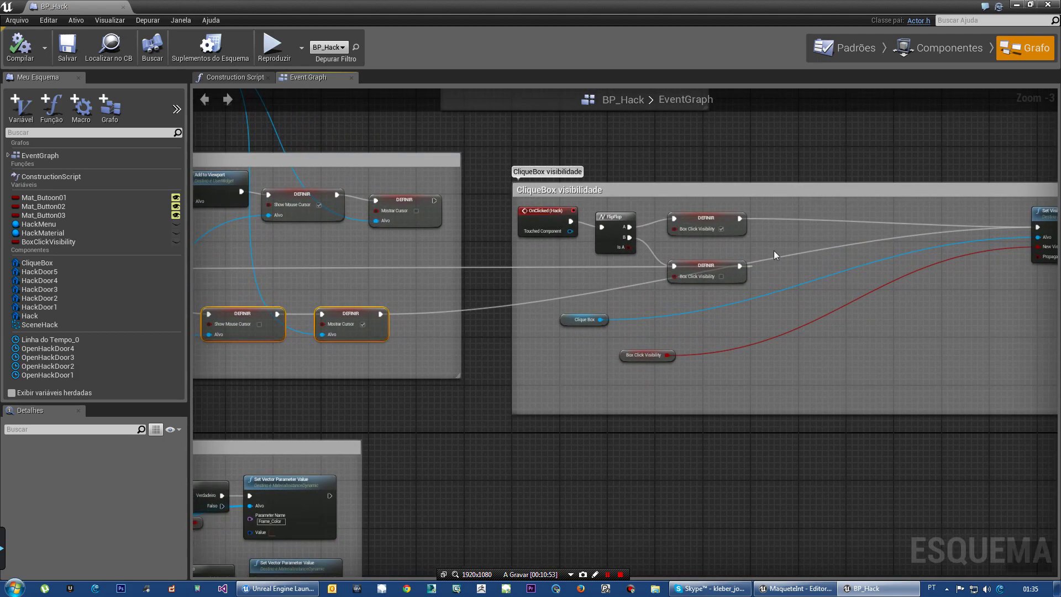
alt+click(739, 266)
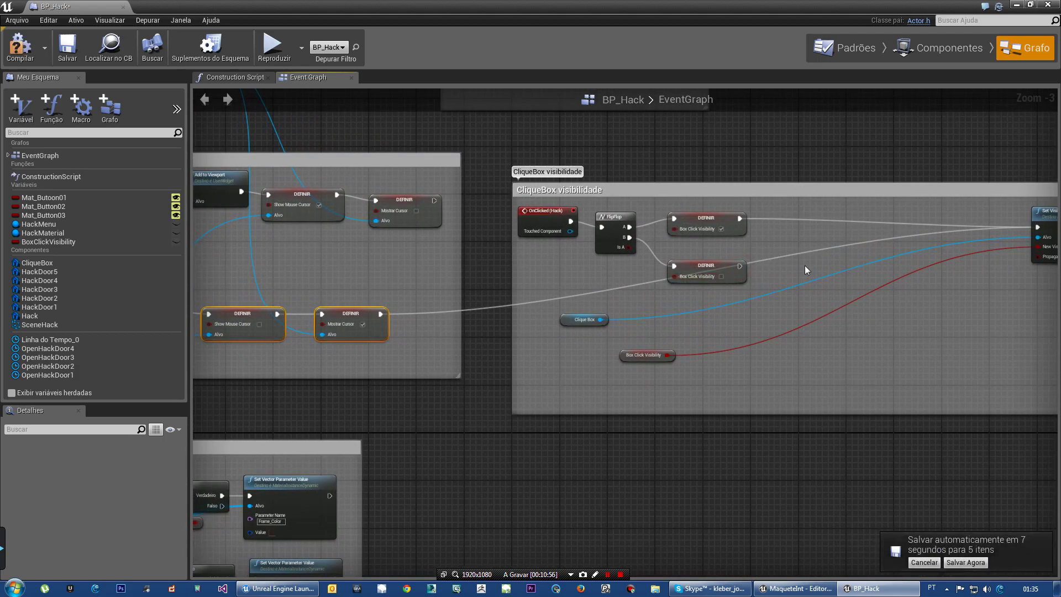
alt+click(380, 314)
right_drag(849, 472, 715, 491)
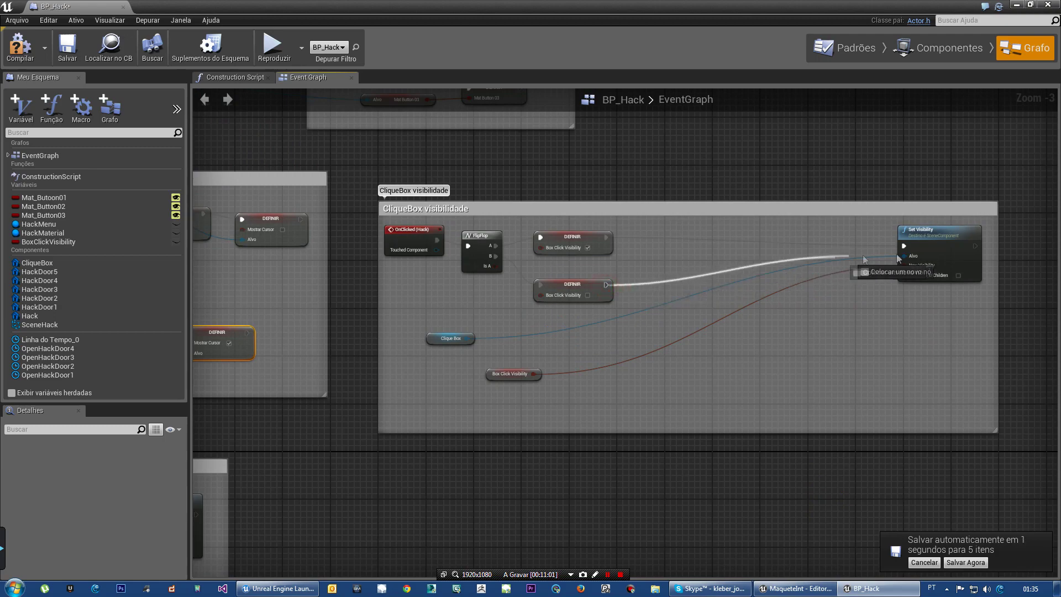
drag(606, 285, 904, 246)
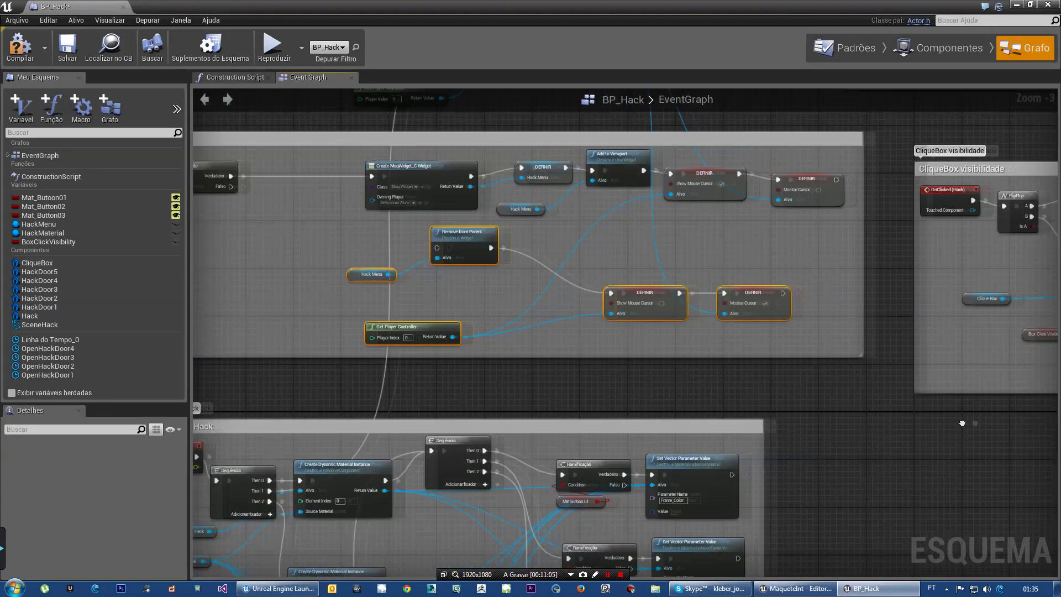
- Connect the Widget Ramificação's Falso output to Remove from Parent and save BP_Hack
right_drag(196, 452, 825, 405)
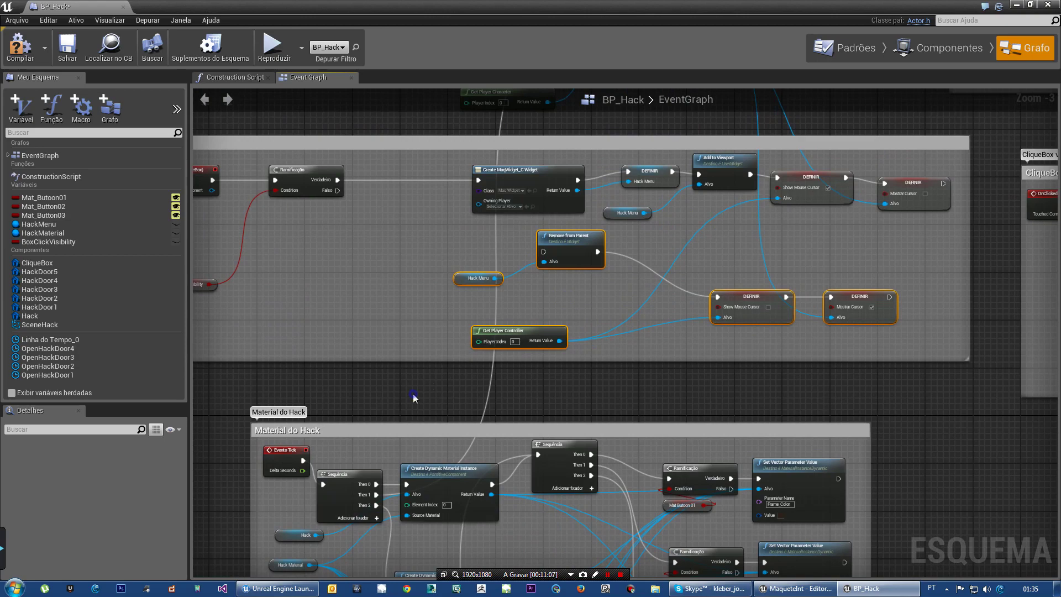
right_drag(413, 393, 491, 391)
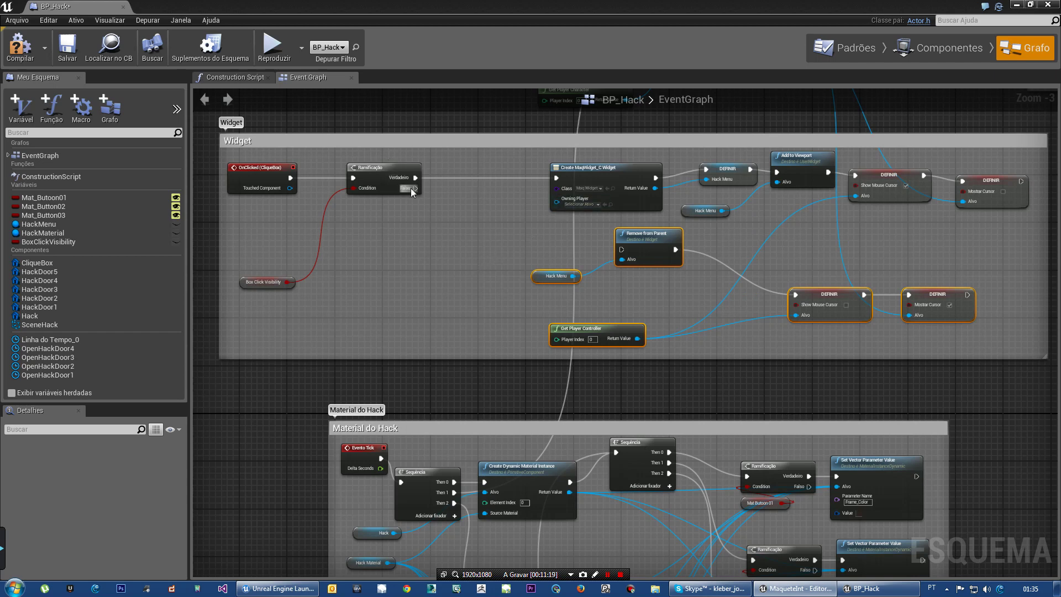
drag(415, 188, 608, 245)
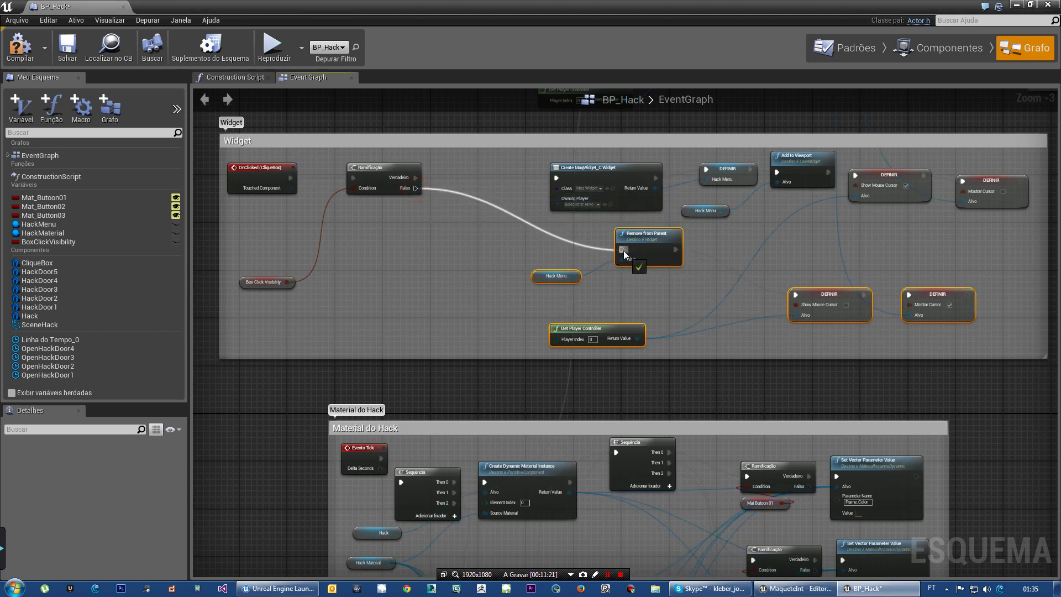
drag(608, 245, 621, 249)
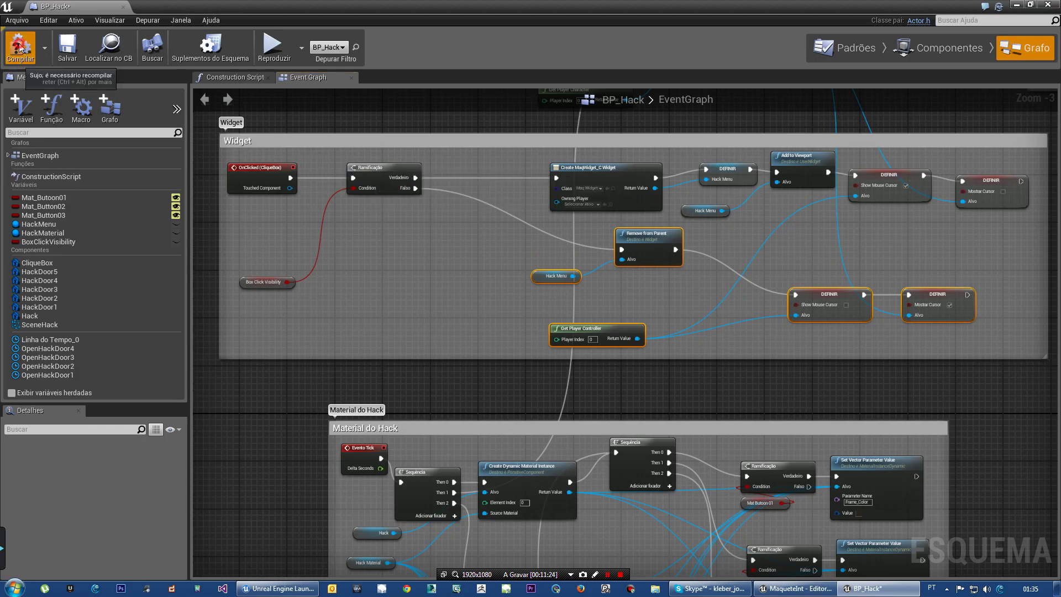
right_drag(784, 387, 112, 372)
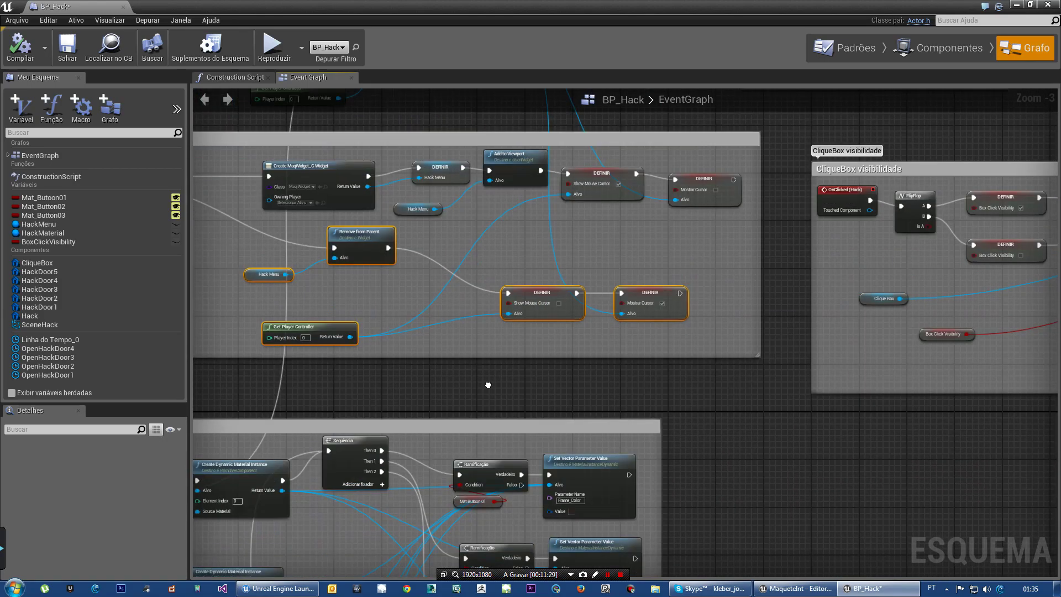
mouse_move(105, 387)
right_down()
mouse_move(775, 395)
mouse_move(487, 390)
right_up()
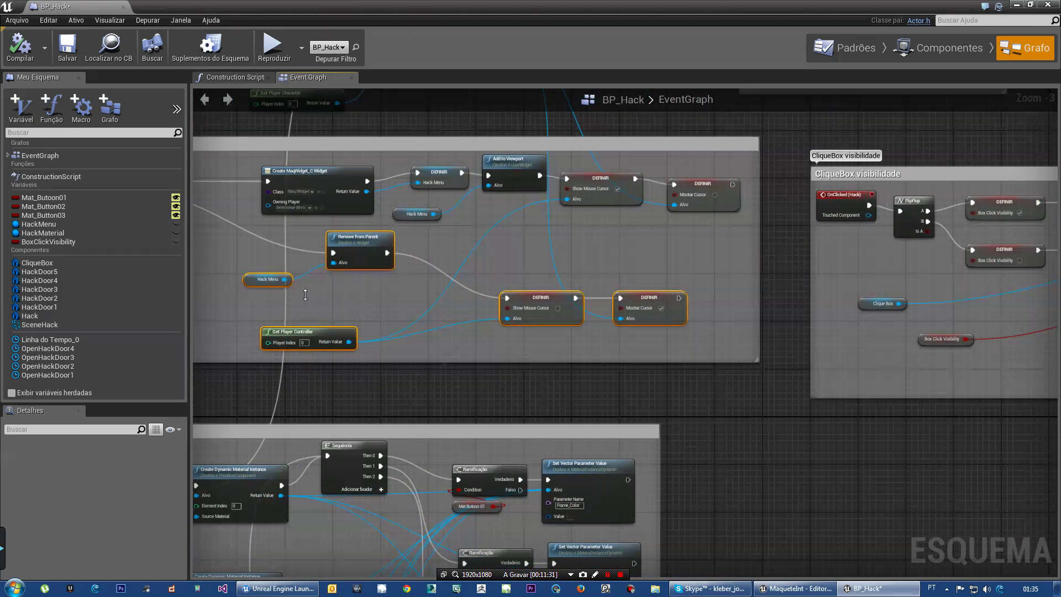
click(66, 51)
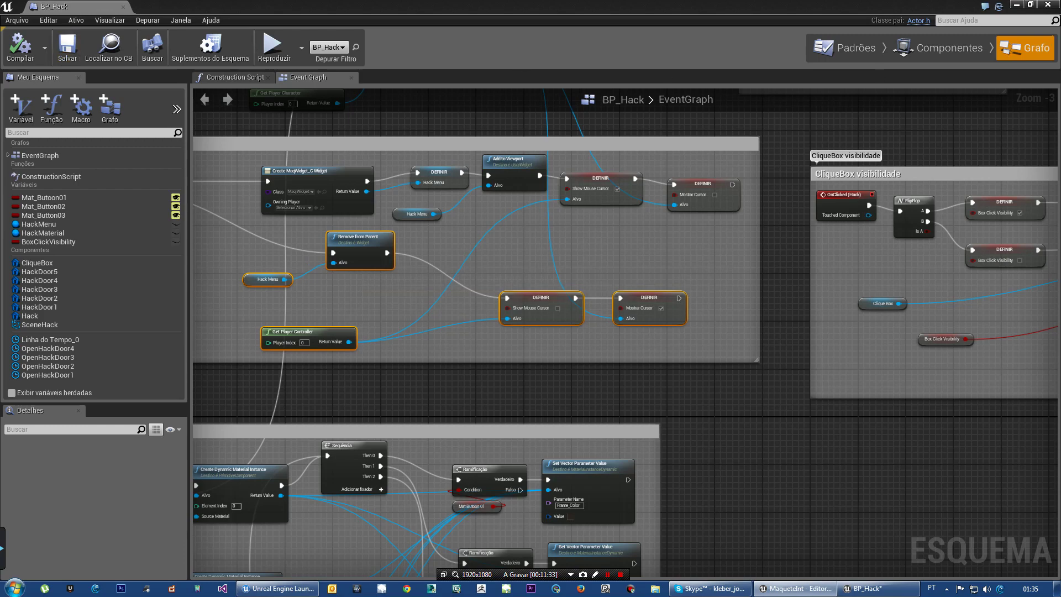
click(1017, 7)
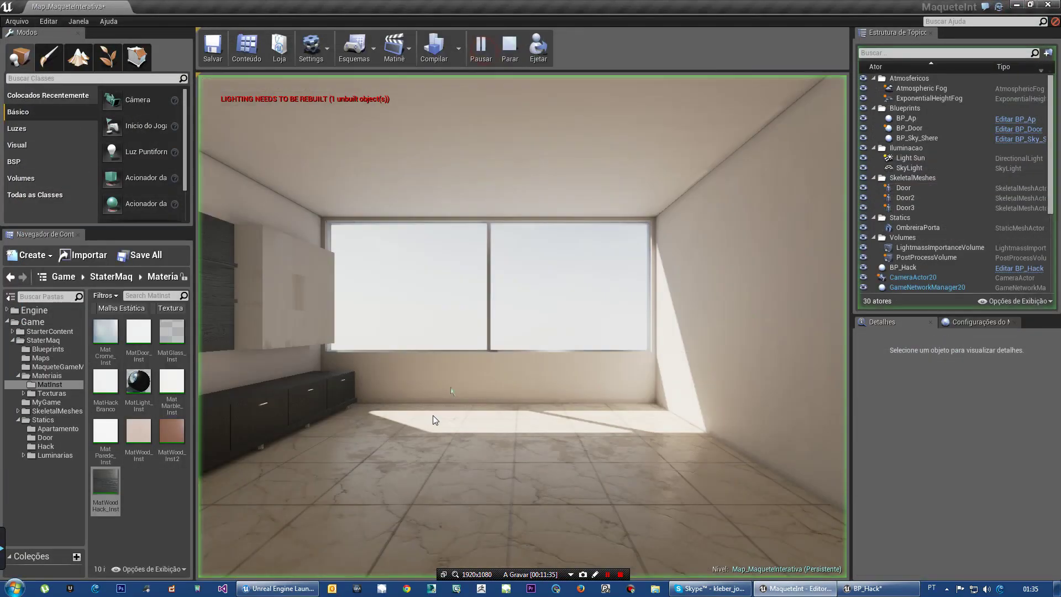
- Walk up to the shelves and cabinet and apply the wood material from the hack menu
key(w)
mouse_move(418, 438)
mouse_down()
mouse_move(275, 442)
mouse_move(403, 462)
mouse_up()
key(w)
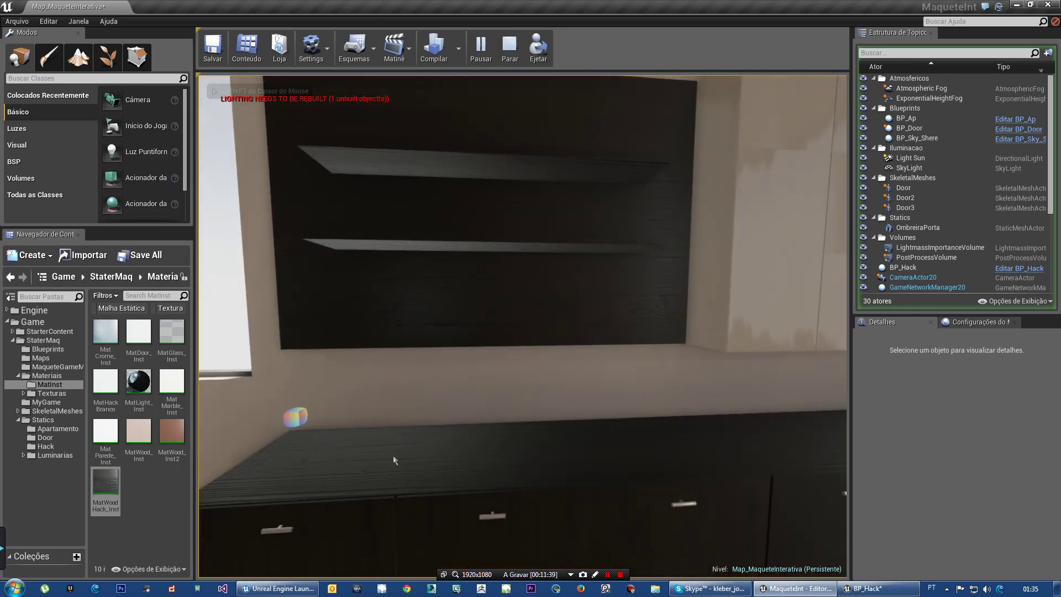
key(s)
drag(407, 460, 355, 442)
click(359, 440)
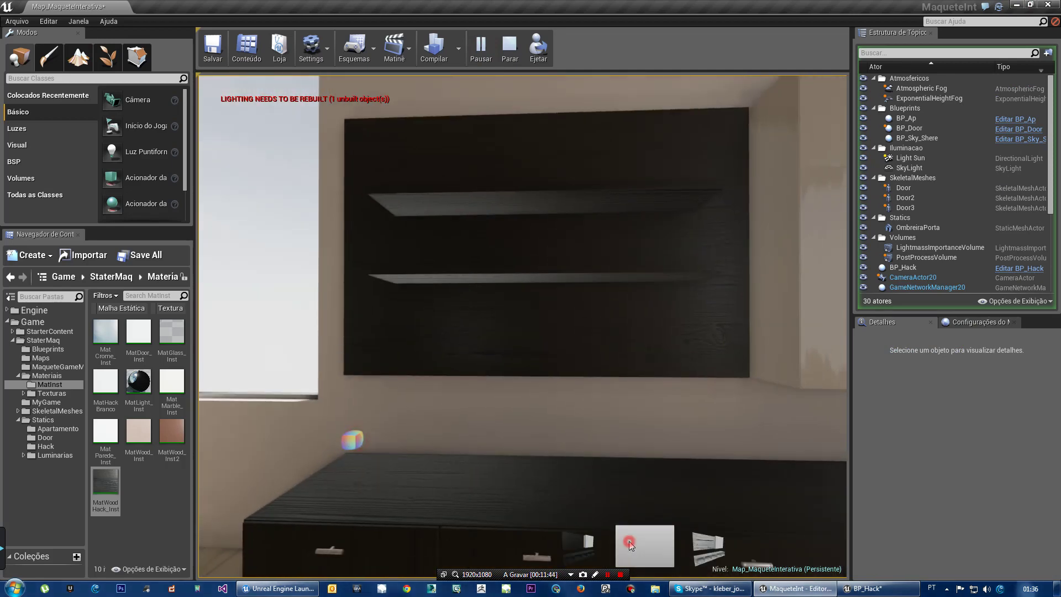
click(644, 542)
- Step back, click the cabinet again, then stop play and return to BP_Hack
click(514, 491)
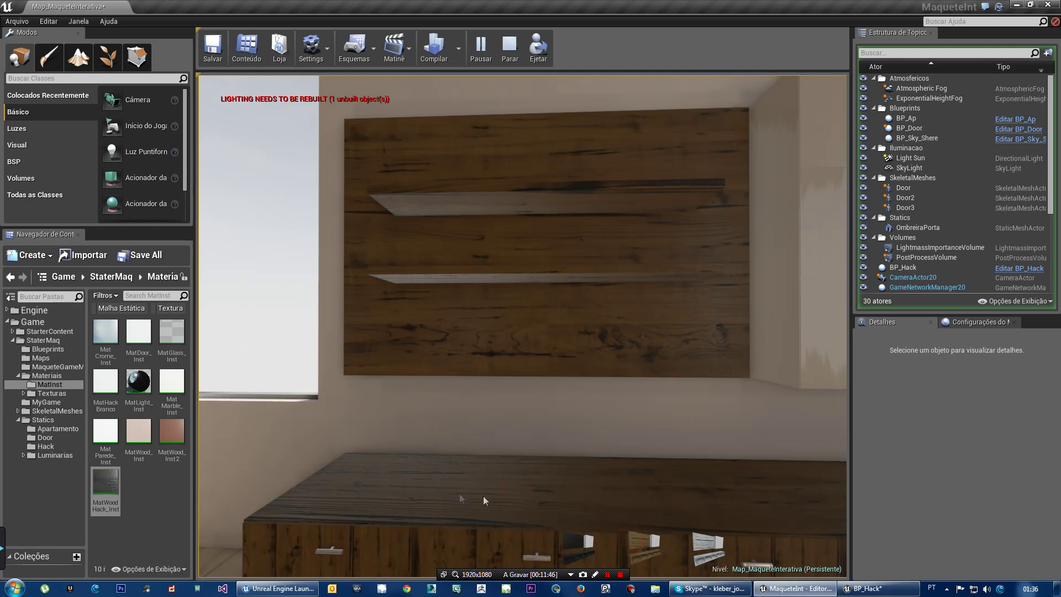
key(s)
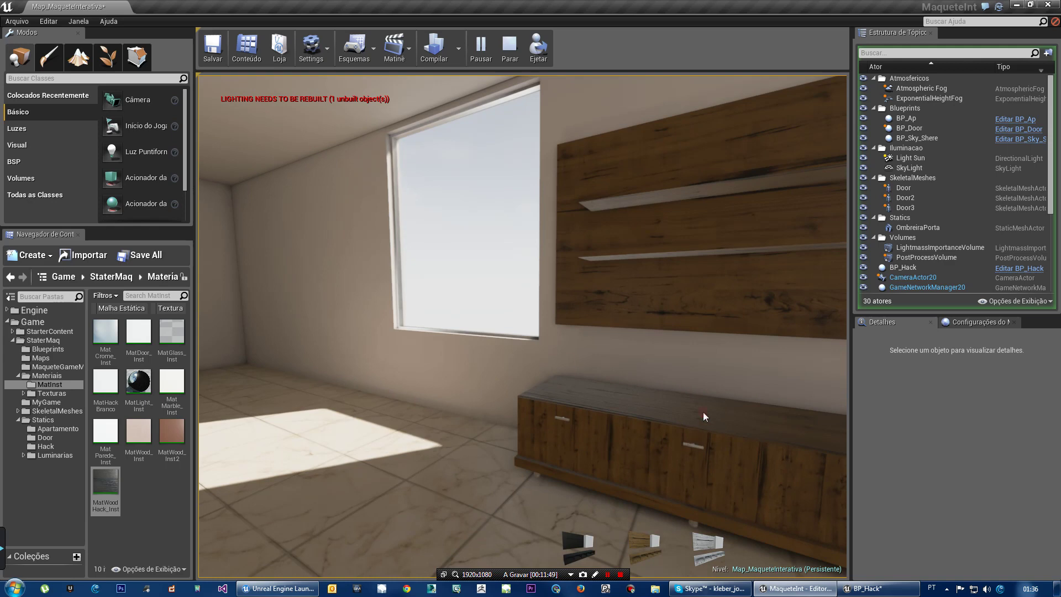
click(631, 396)
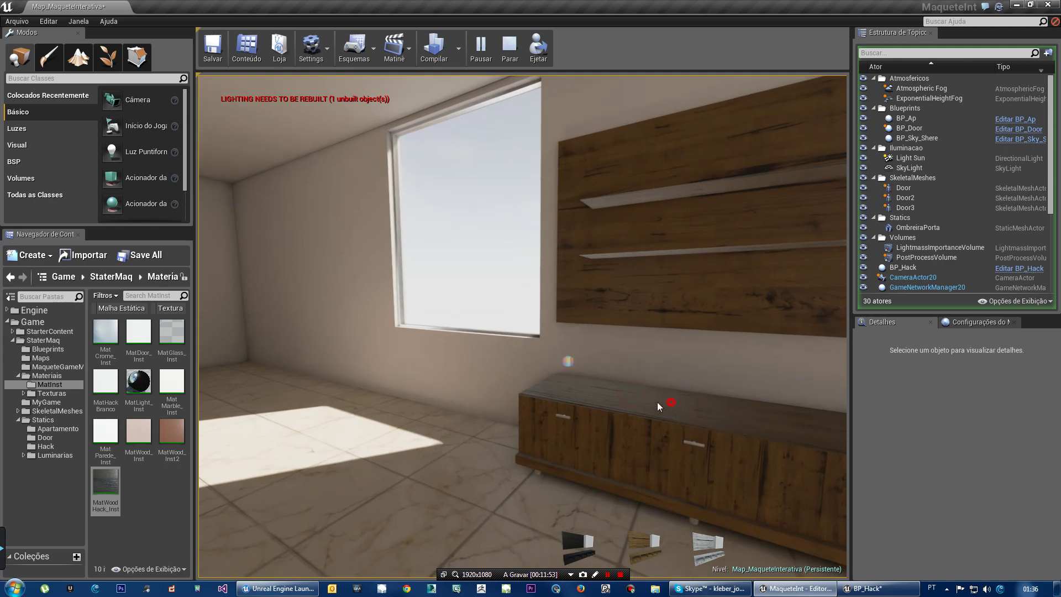
click(577, 361)
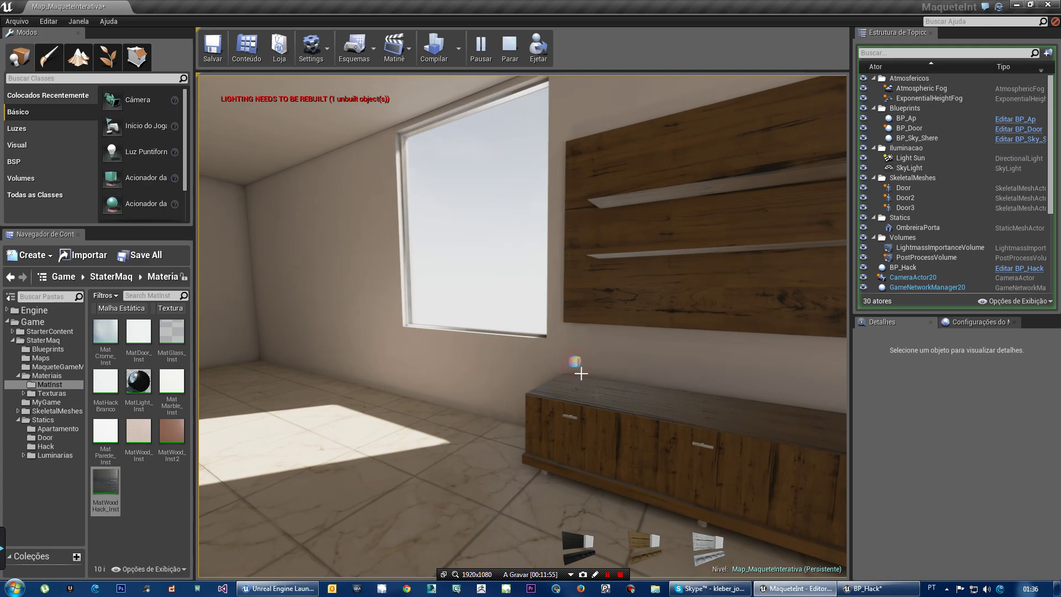
key(Escape)
click(879, 588)
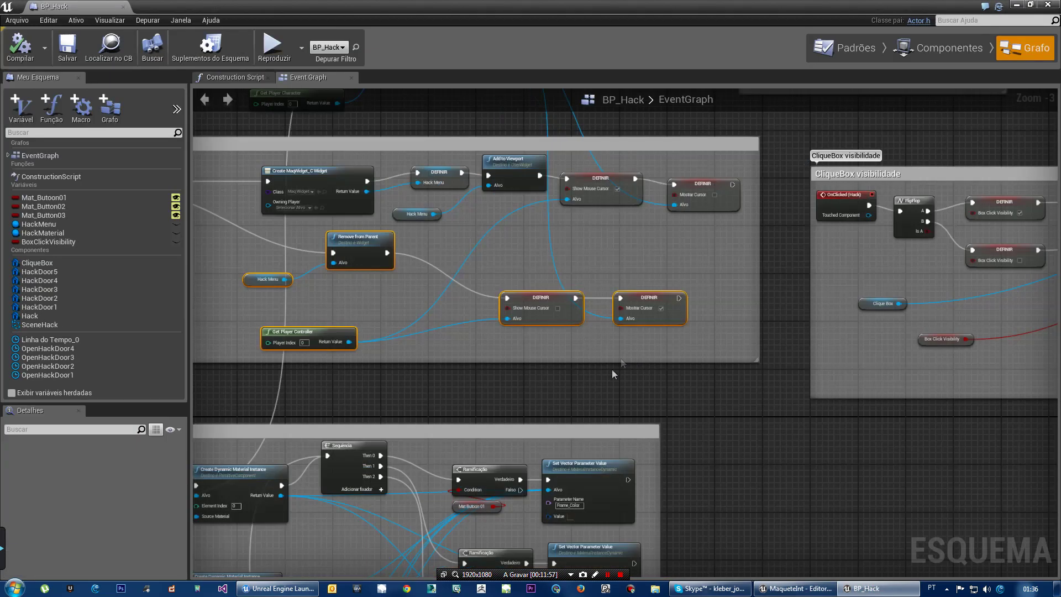
- Unlink Ramificação's Falso from Remove from Parent and add a Then 3 pin to the Material do Hack Sequência
mouse_move(476, 383)
right_down()
mouse_move(805, 397)
mouse_move(801, 409)
right_up()
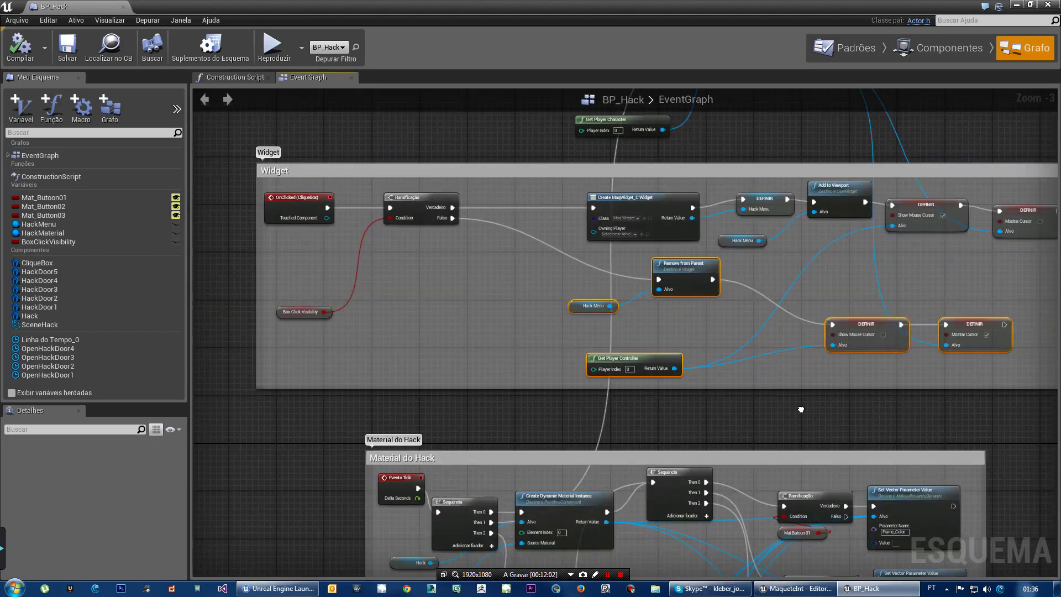
alt+click(658, 281)
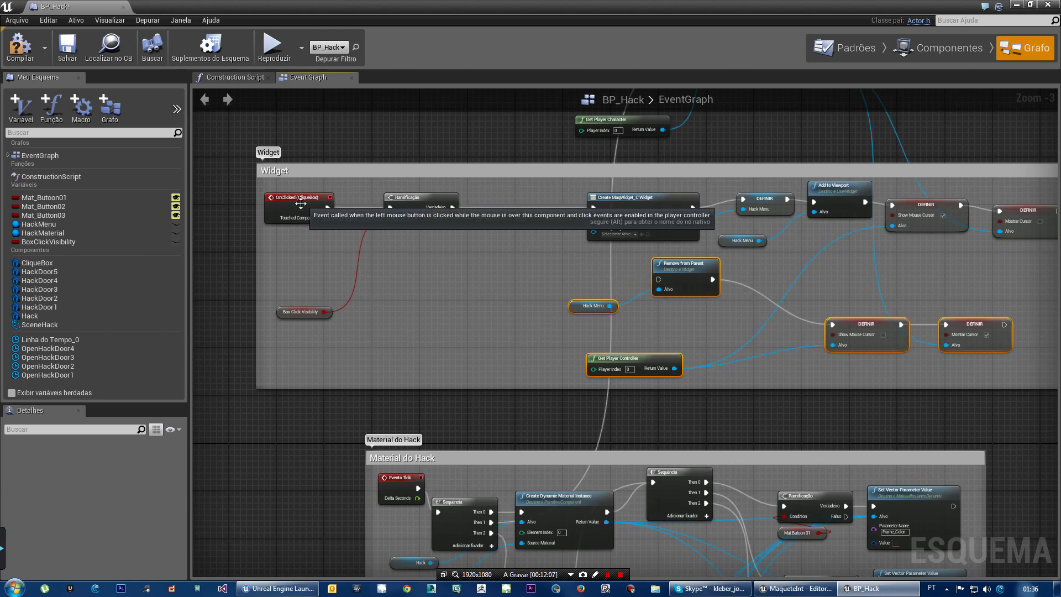
right_click(453, 313)
right_drag(339, 424, 298, 346)
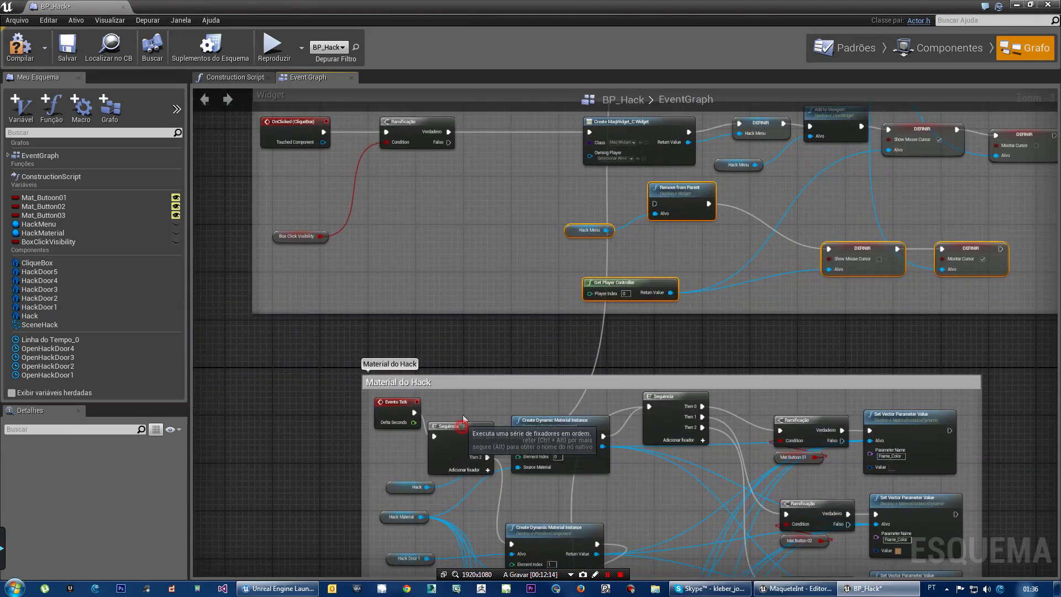
drag(460, 436, 467, 412)
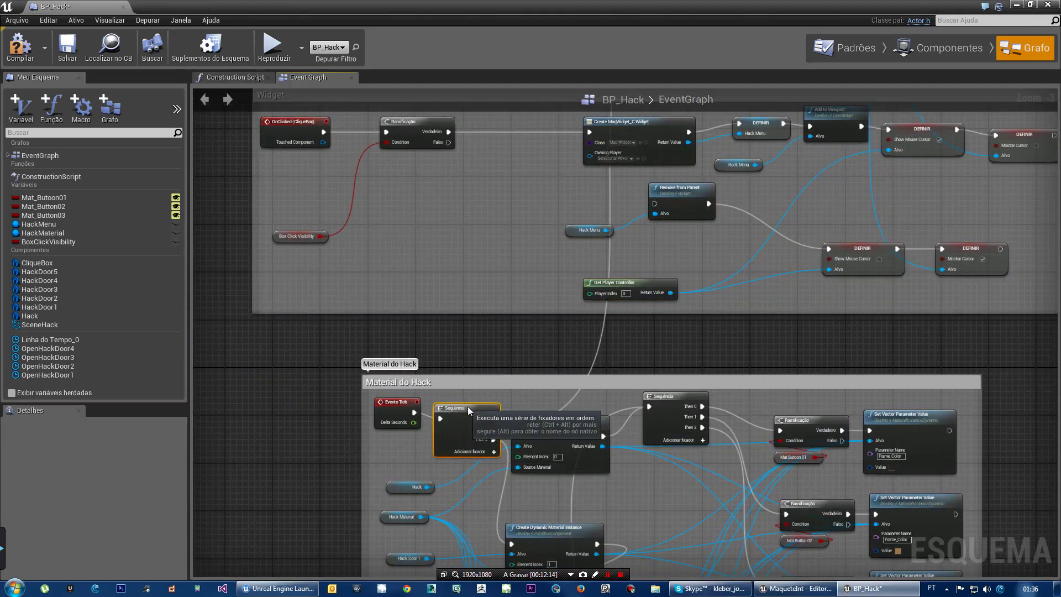
click(494, 445)
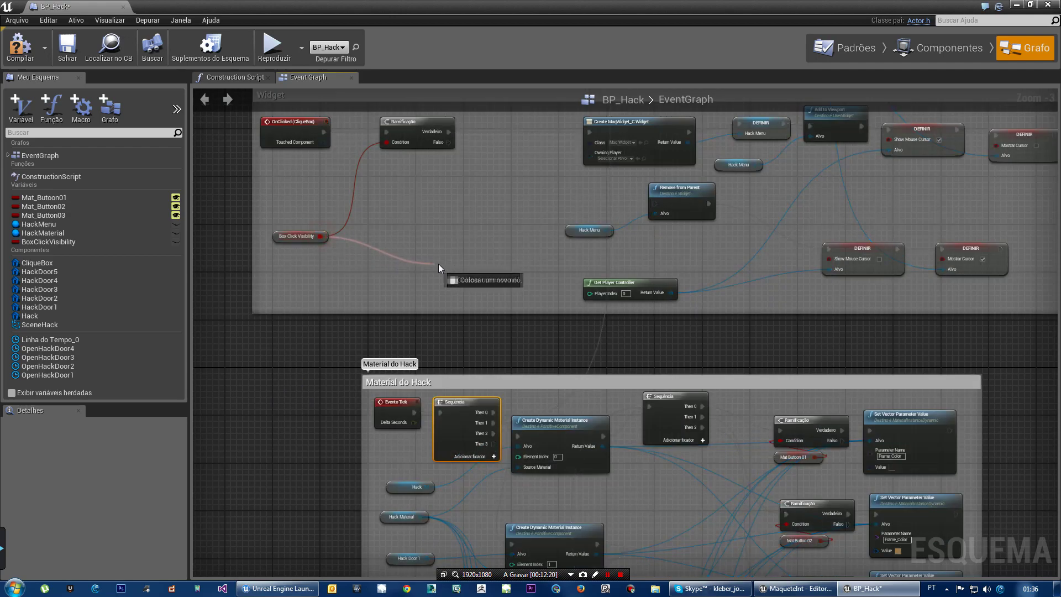
- Add a Ramificação on Box Click Visibility beside Remove from Parent, fed by Sequência's Then 3
drag(319, 235, 439, 264)
text(ram)
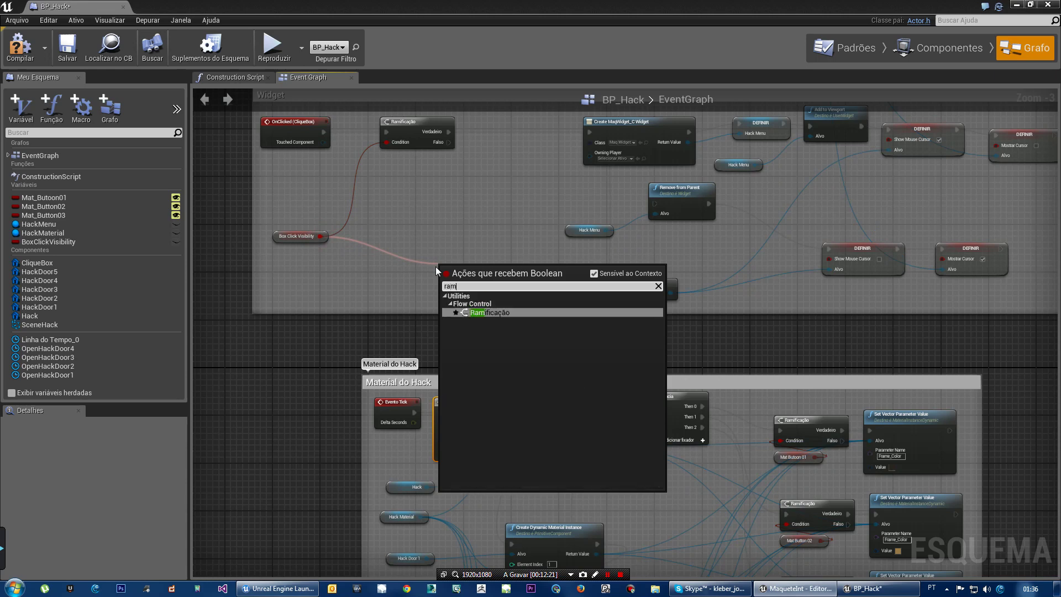
click(482, 313)
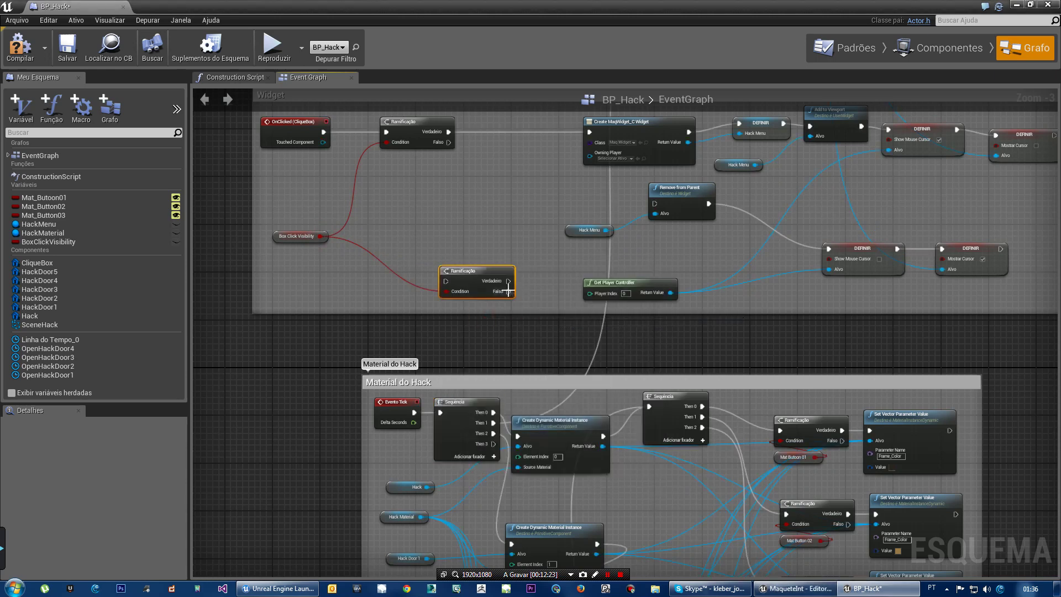
mouse_move(505, 270)
mouse_down()
mouse_move(522, 187)
mouse_move(656, 203)
mouse_up()
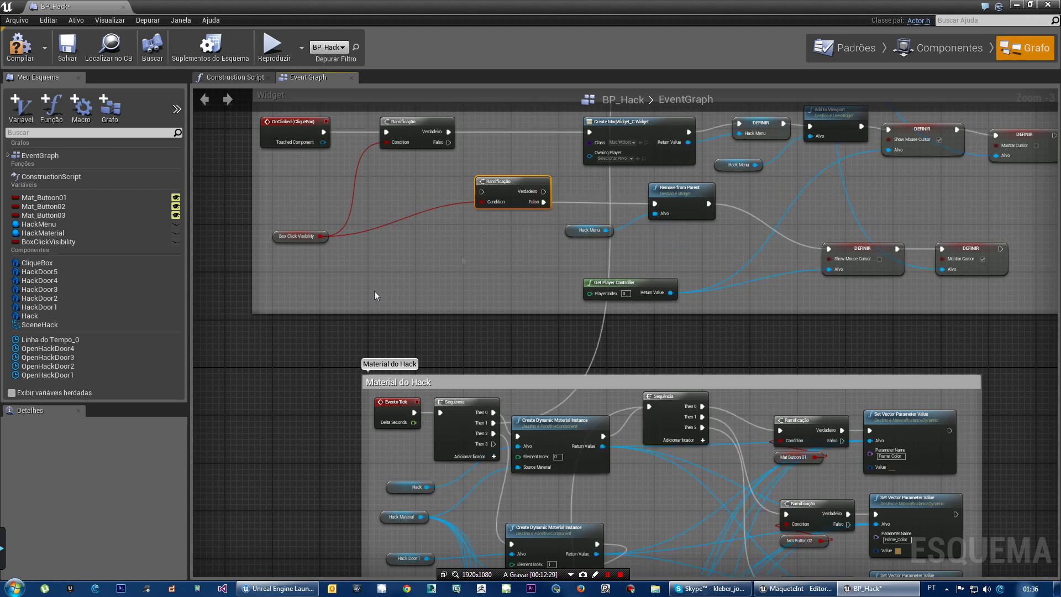
drag(493, 444, 482, 191)
- Compile and save BP_Hack, then start playing the level
click(20, 47)
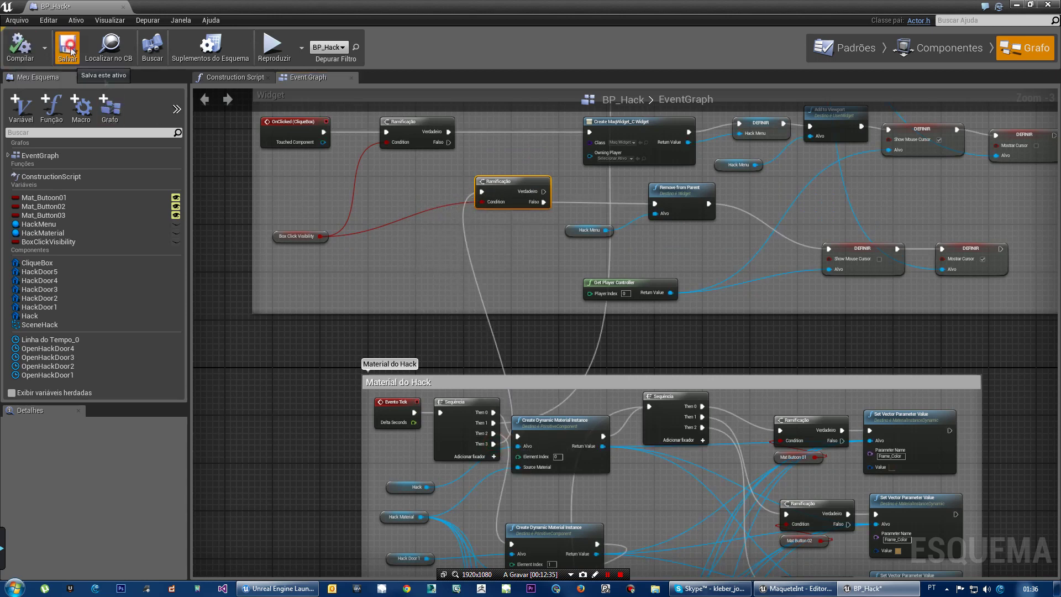
click(69, 49)
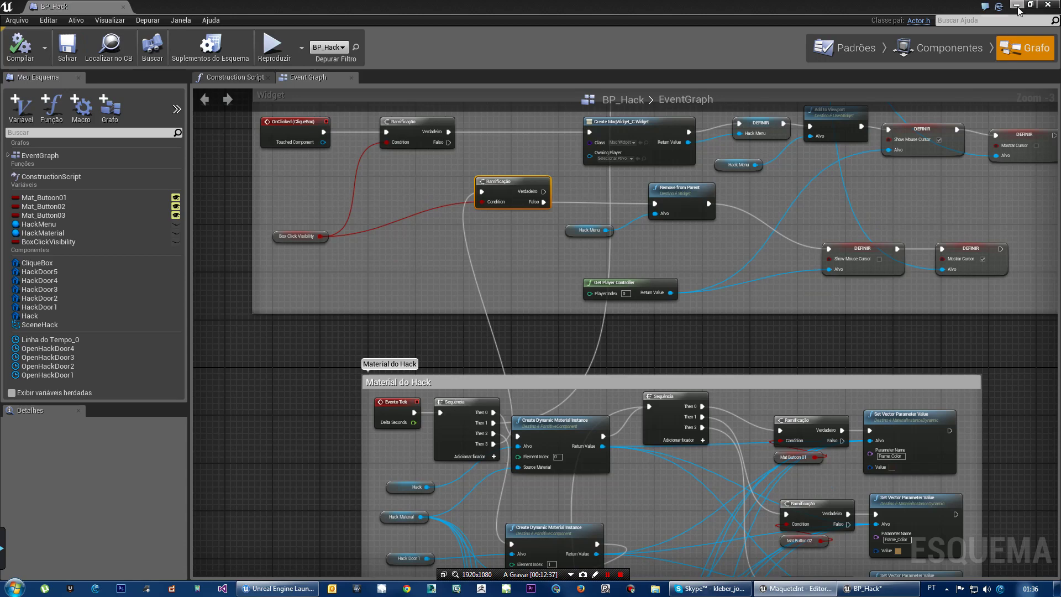
click(1016, 5)
click(488, 50)
- Walk to the cabinets and cycle them through brown, light whitewashed, dark and brown wood
click(525, 363)
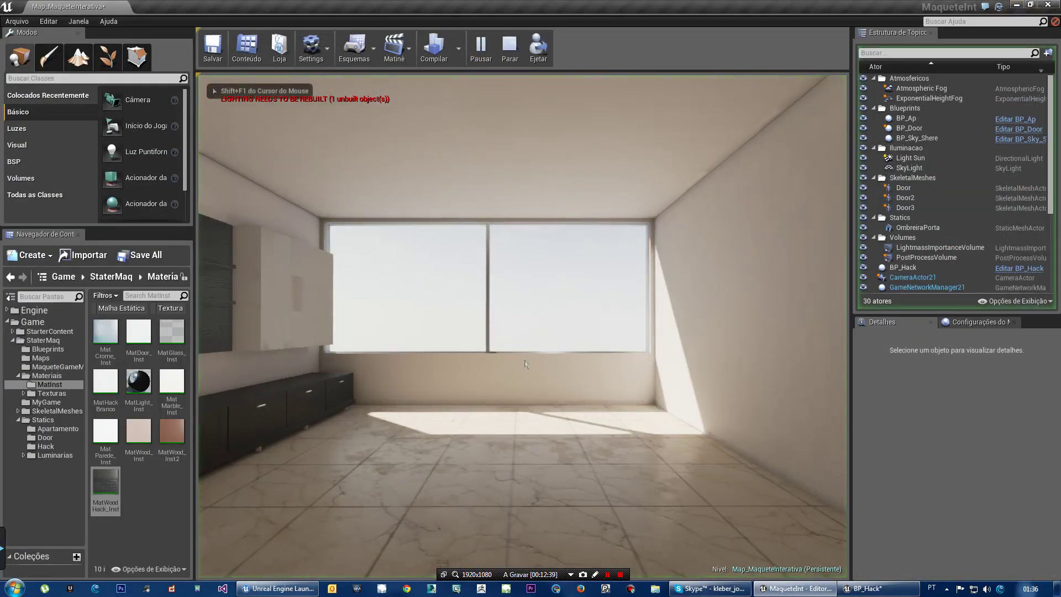
key(w)
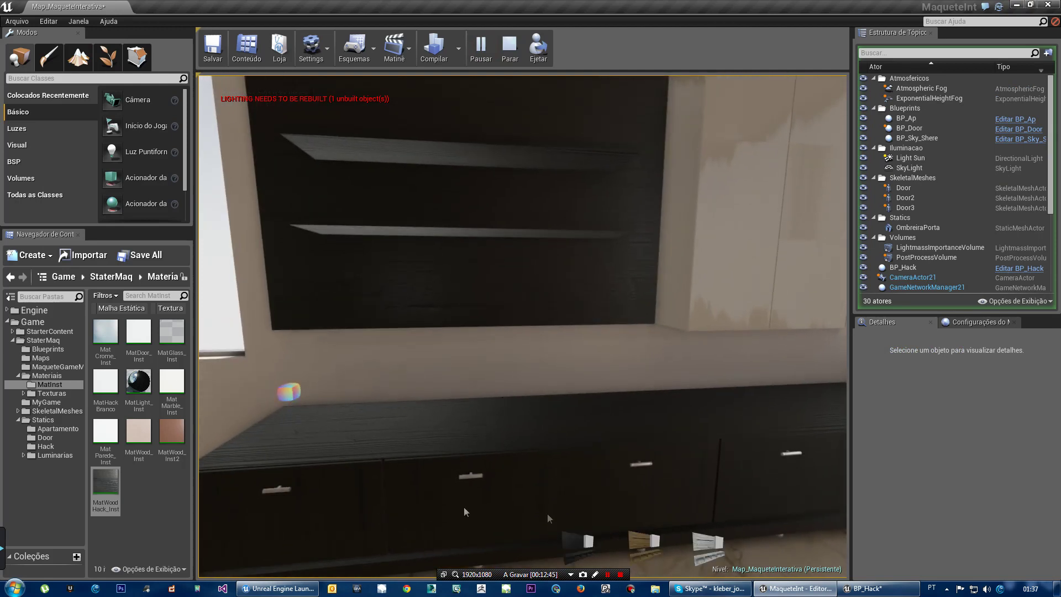
click(641, 542)
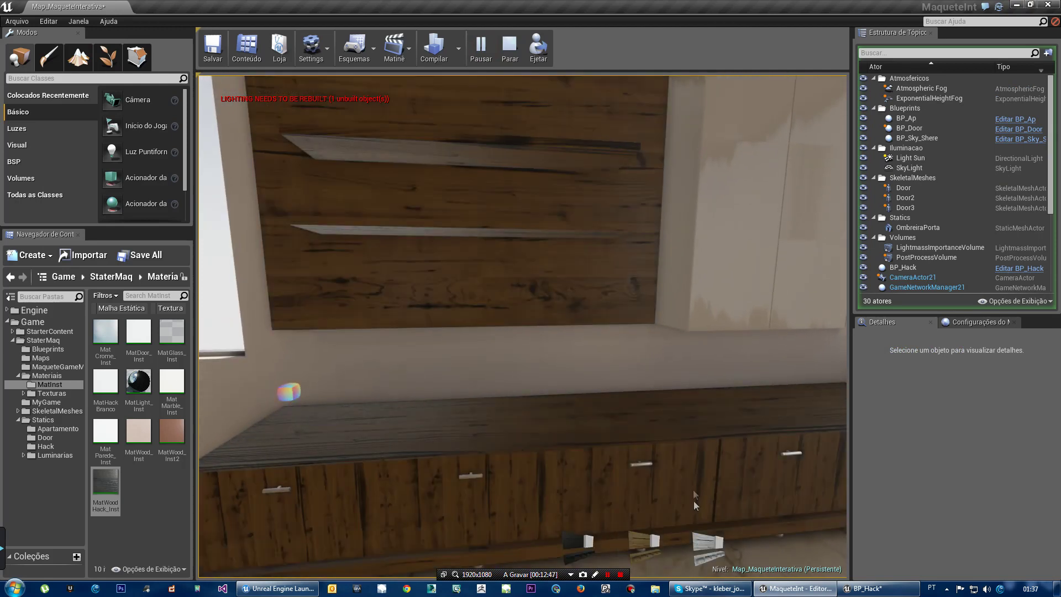
click(708, 544)
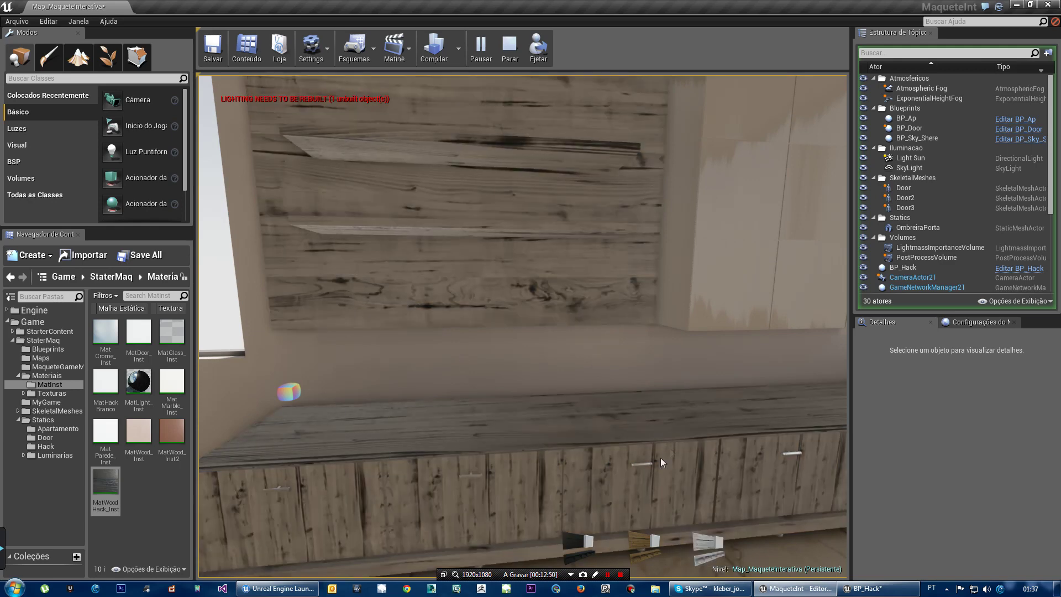
click(574, 546)
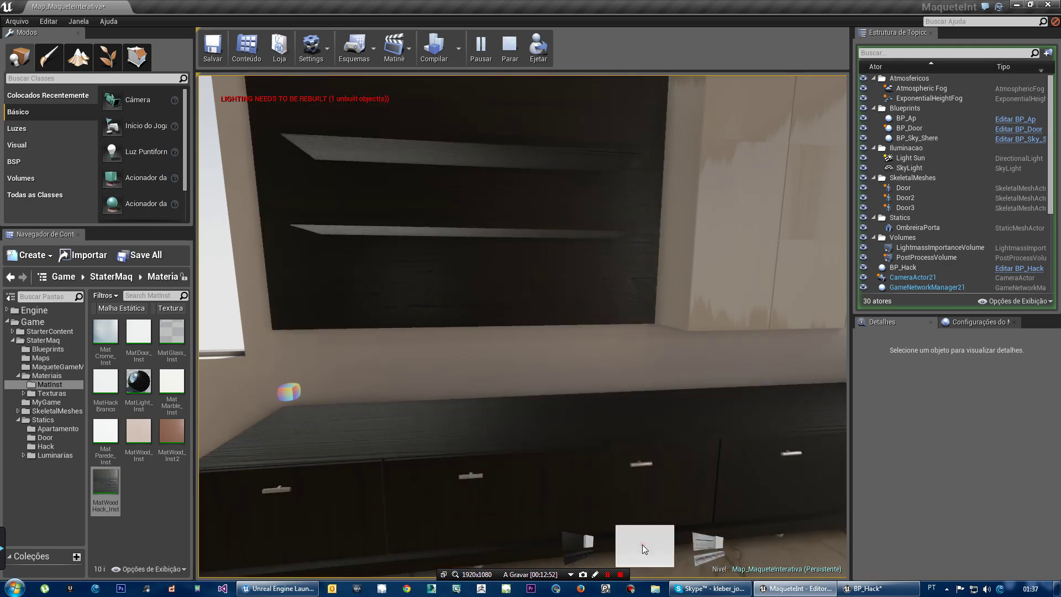
click(642, 547)
click(492, 426)
- From a wider view, switch panel and cabinet to light weathered, dark, then light weathered wood, and stop
key(w)
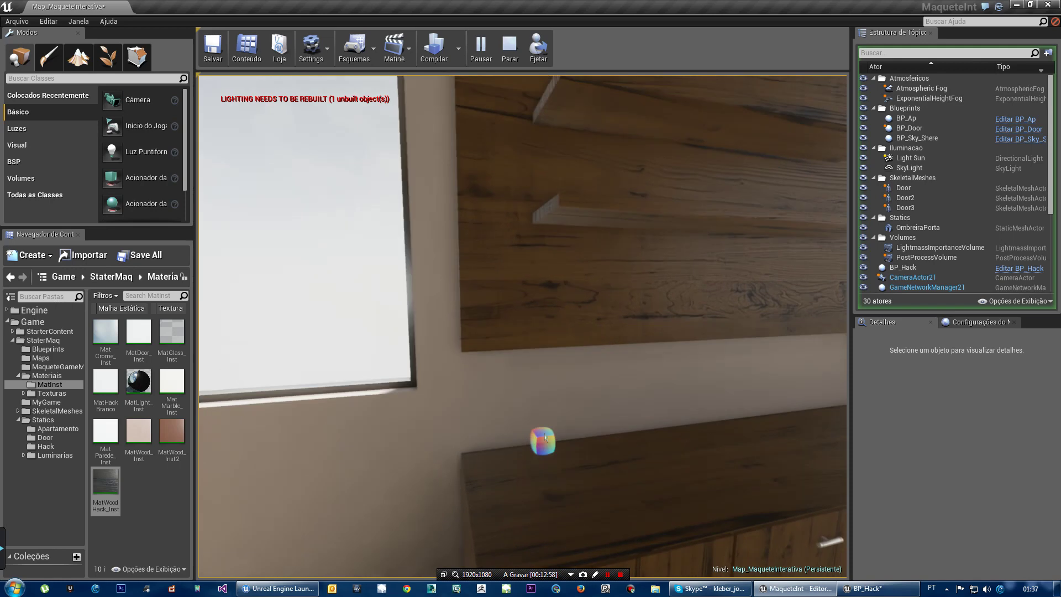
click(629, 415)
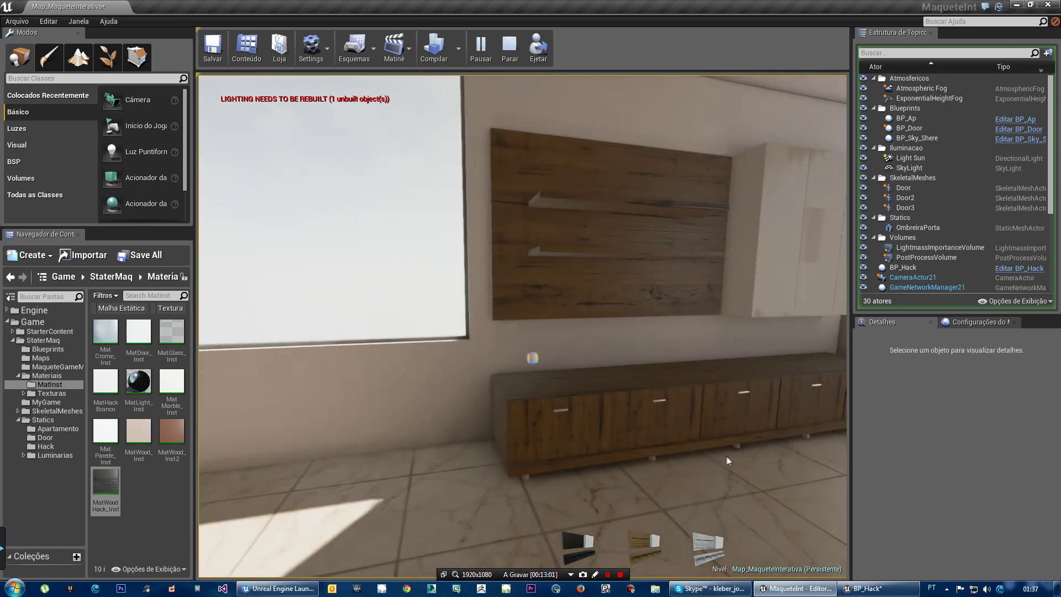
click(713, 455)
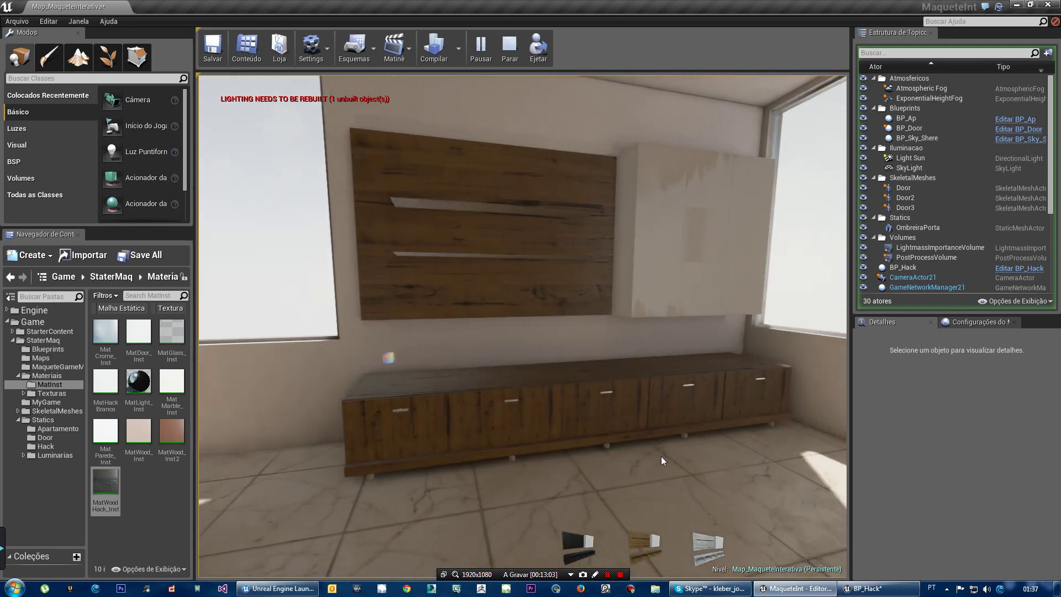
click(704, 550)
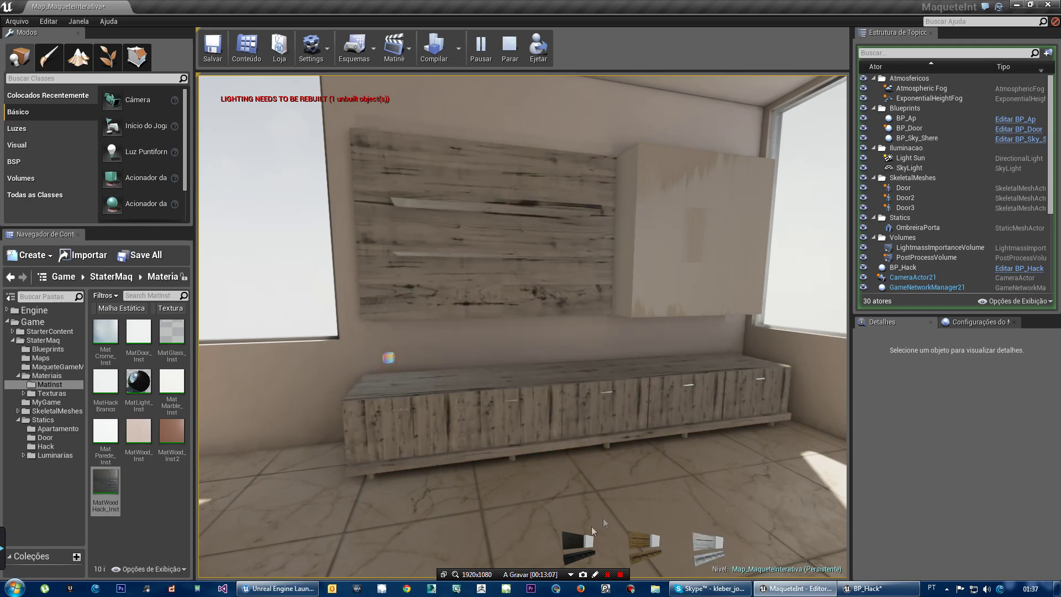
click(582, 546)
click(704, 549)
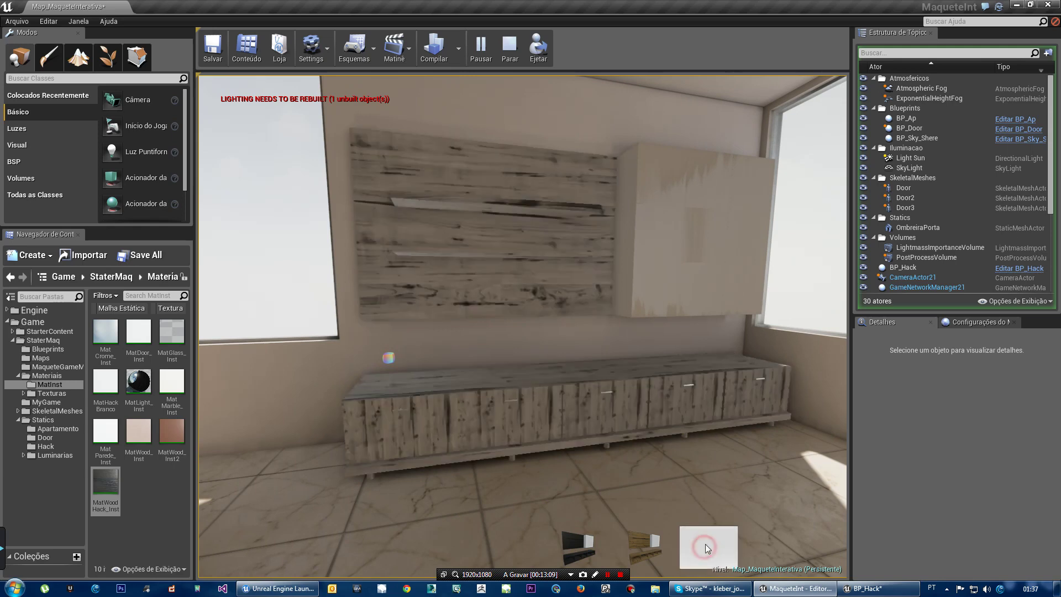
click(586, 374)
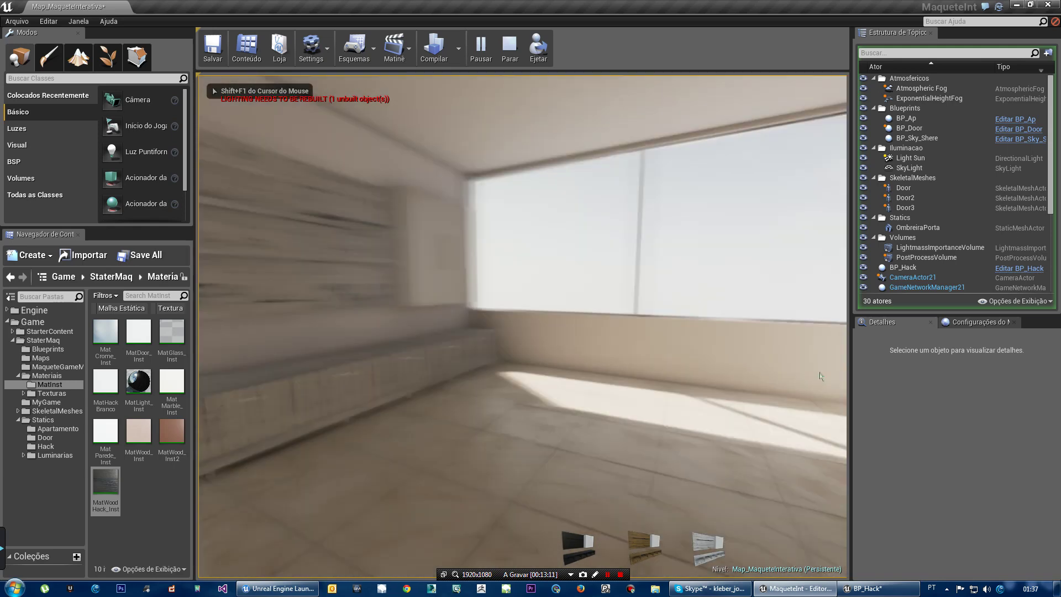
mouse_move(238, 372)
mouse_down()
mouse_move(623, 395)
mouse_move(562, 371)
mouse_up()
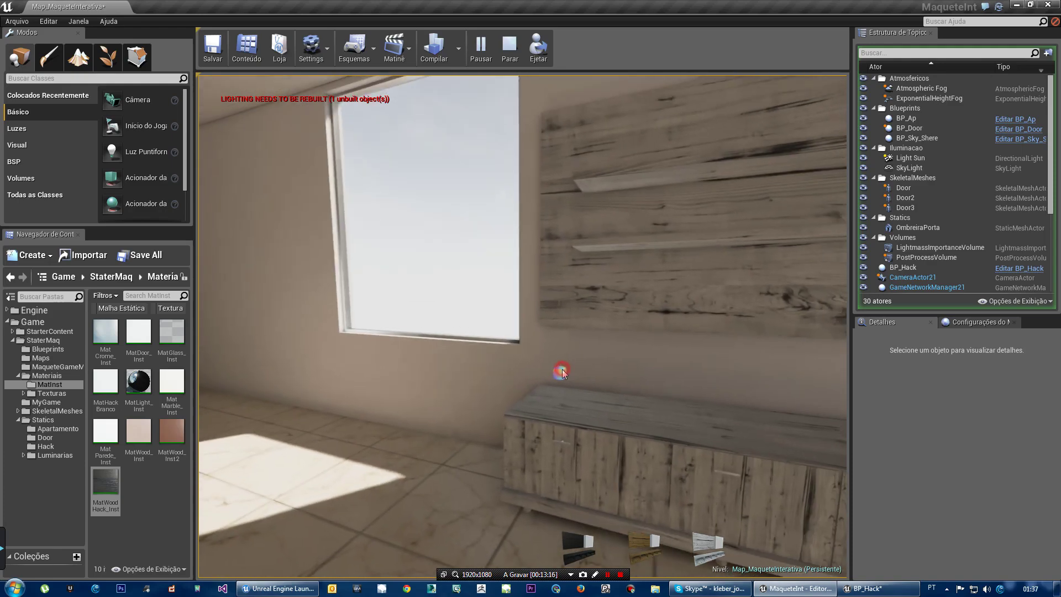
key(Escape)
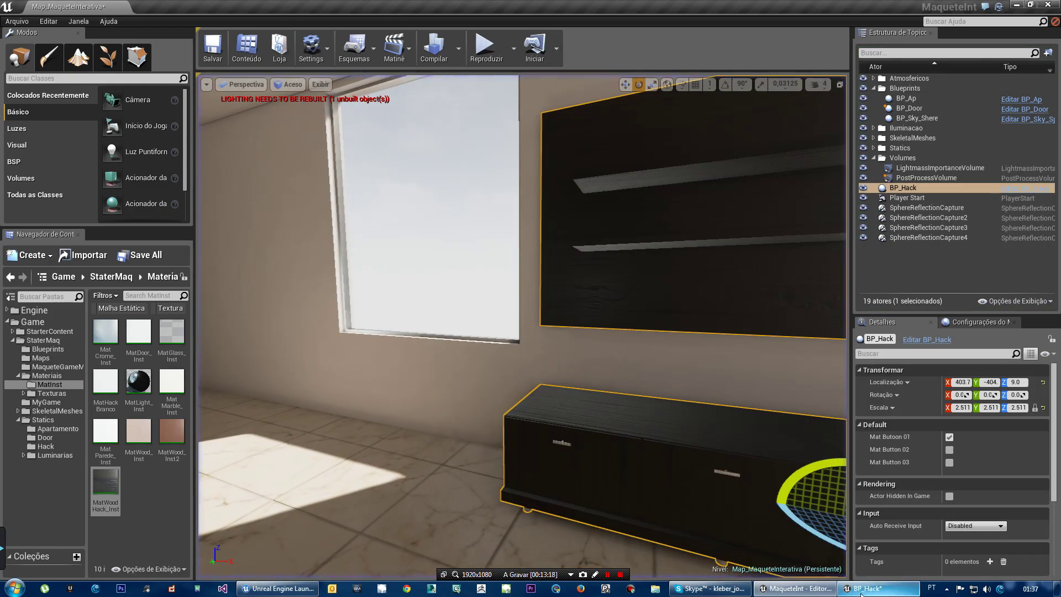